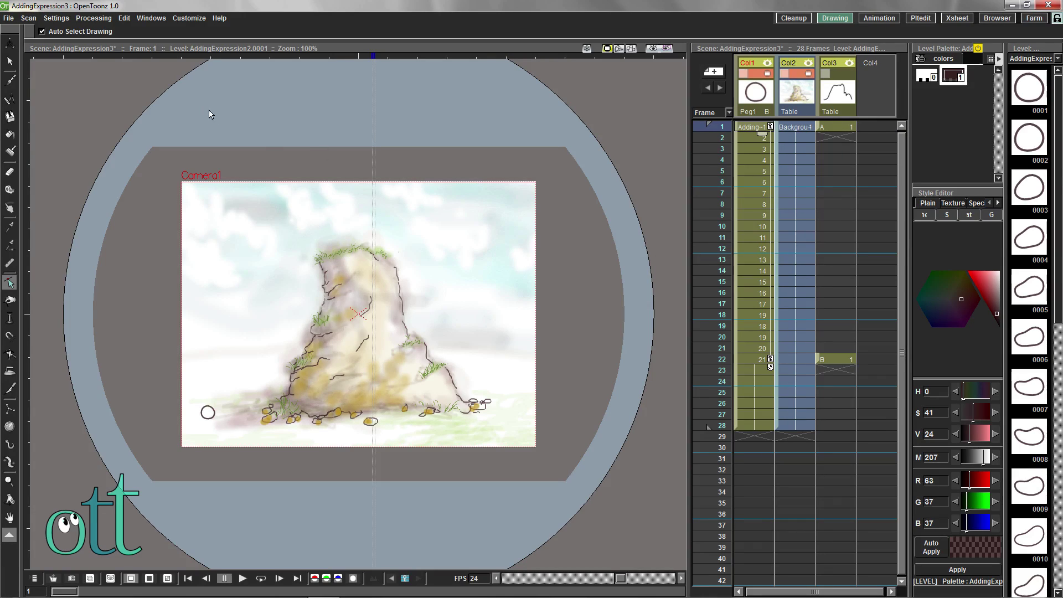
# Change the interface preferences so the Viewer BG Color is near-white, RGB 255, 253, 253
pyautogui.click(9, 19)
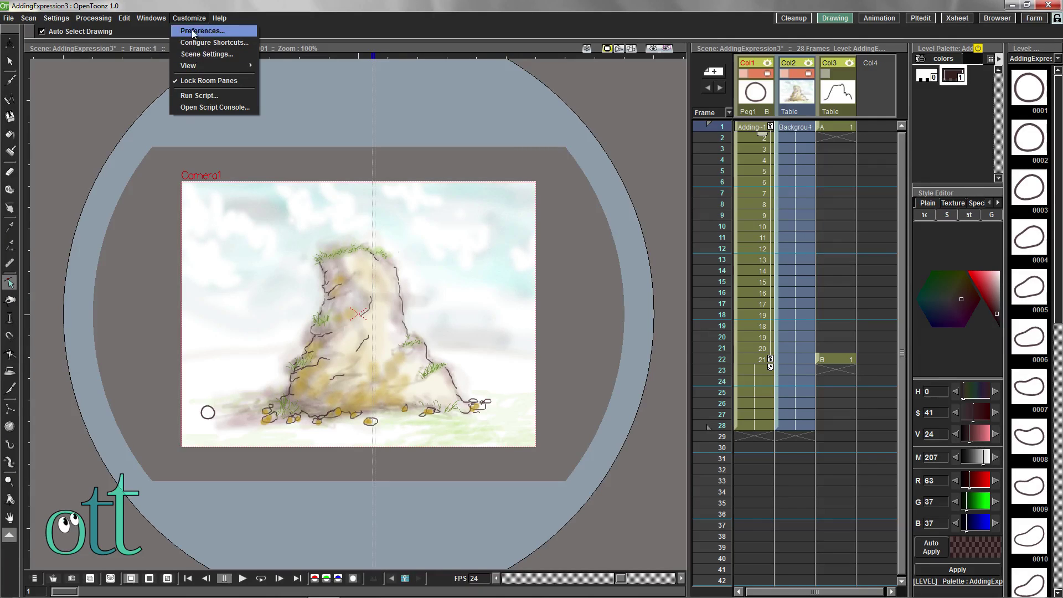
pyautogui.click(192, 30)
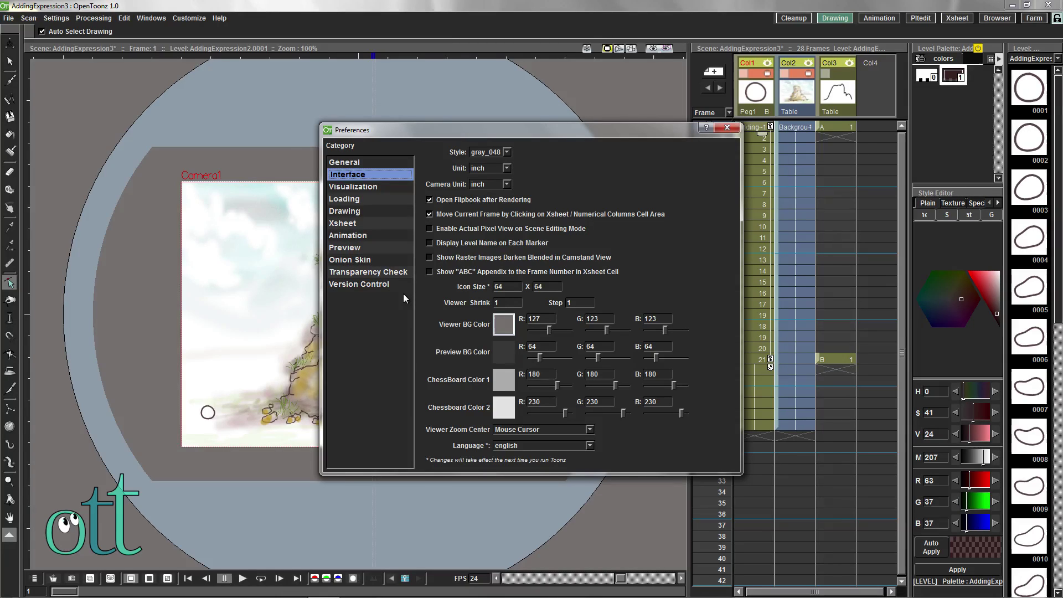
pyautogui.click(505, 325)
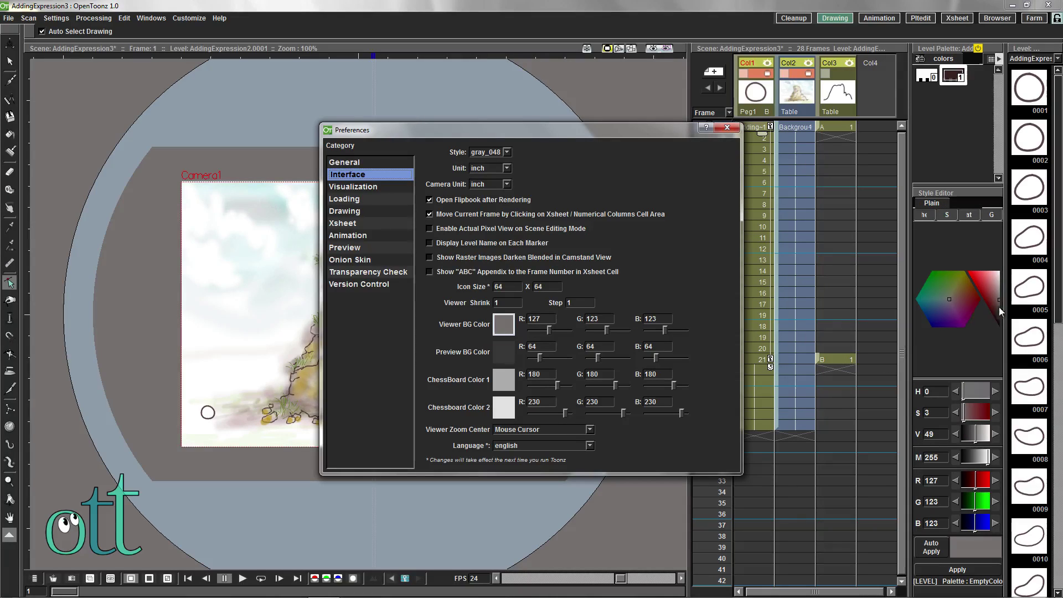
pyautogui.moveTo(999, 299); pyautogui.dragTo(999, 264)
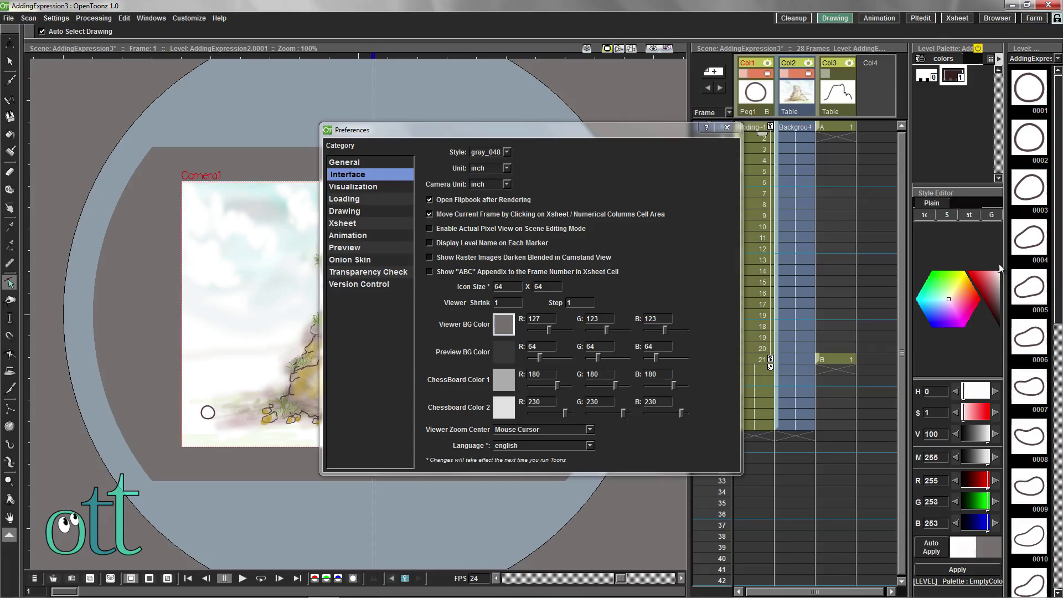
pyautogui.click(958, 570)
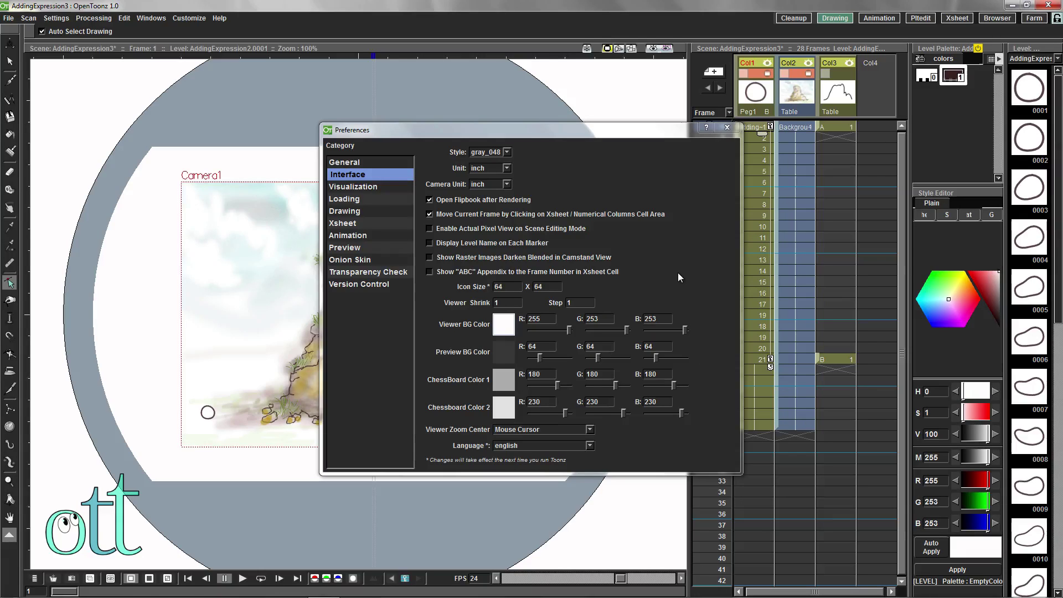
pyautogui.click(727, 130)
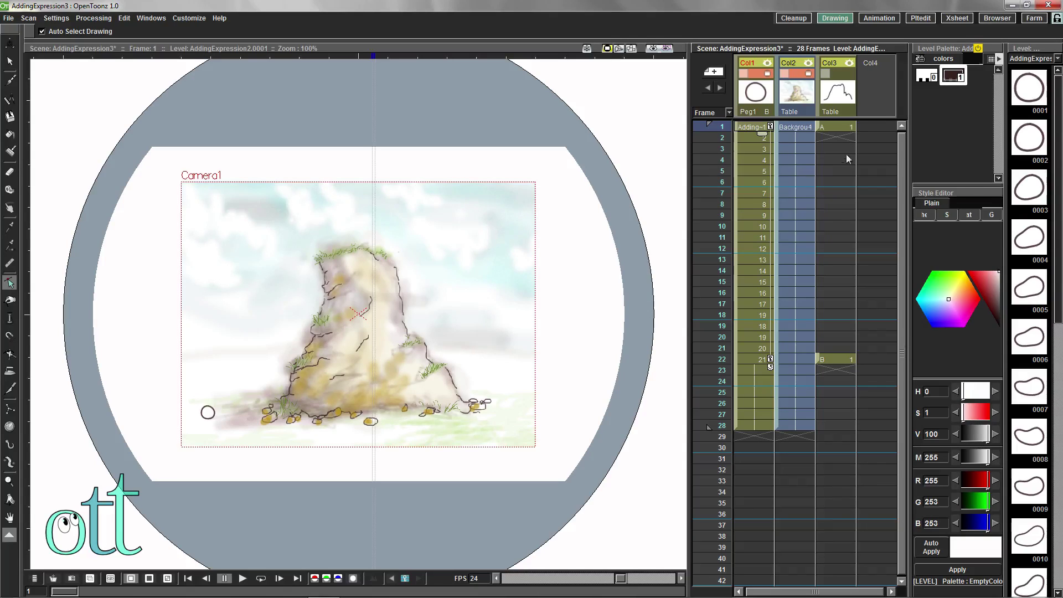
# Examine drawing 0001 of Col1 on its own and the levels in Col3 at frames 1 and 22
pyautogui.click(1031, 93)
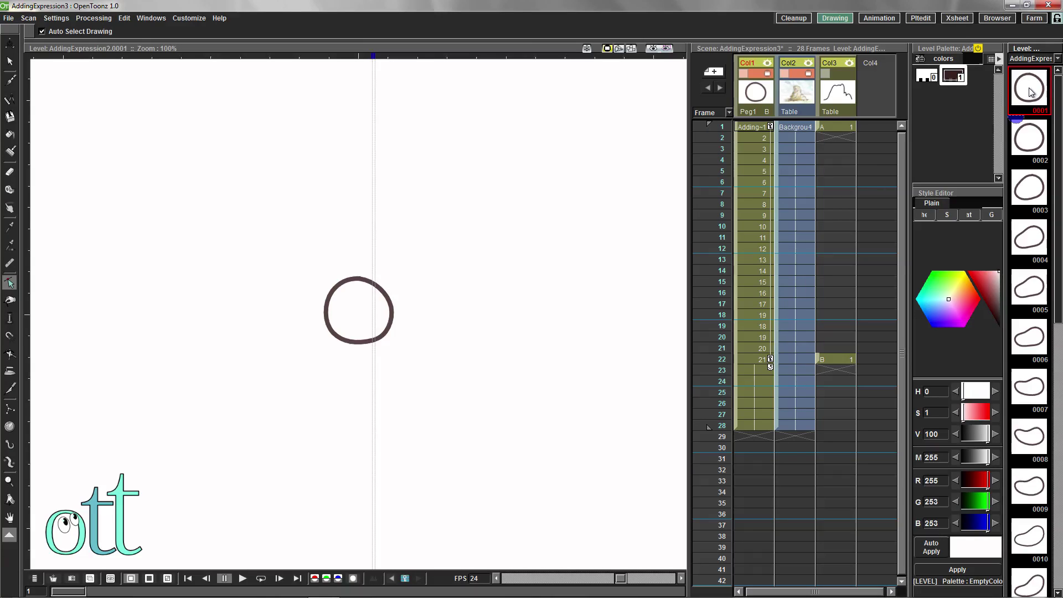
pyautogui.click(742, 126)
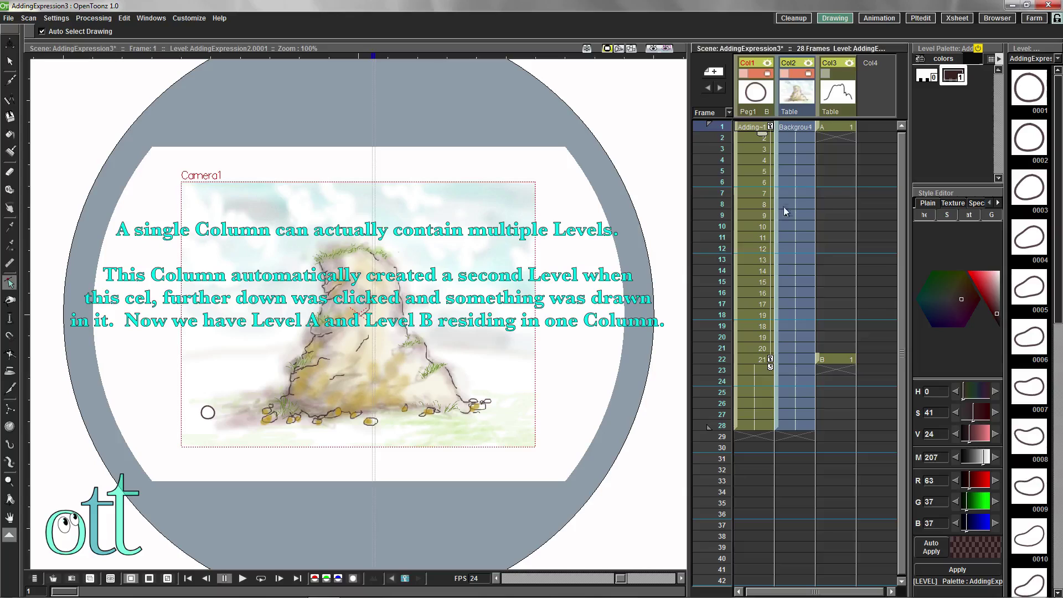
pyautogui.click(835, 129)
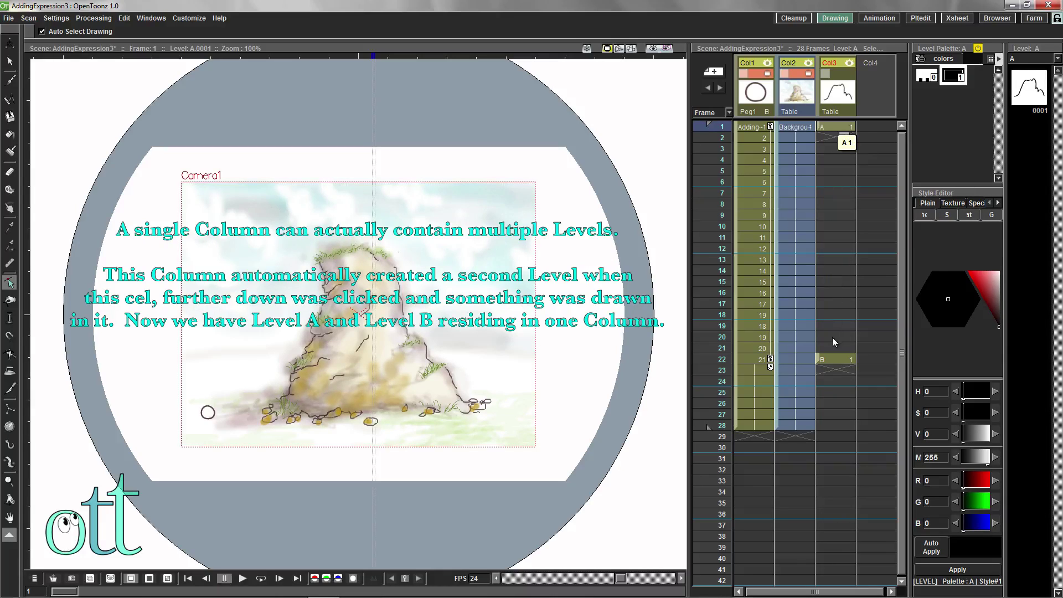
pyautogui.click(835, 360)
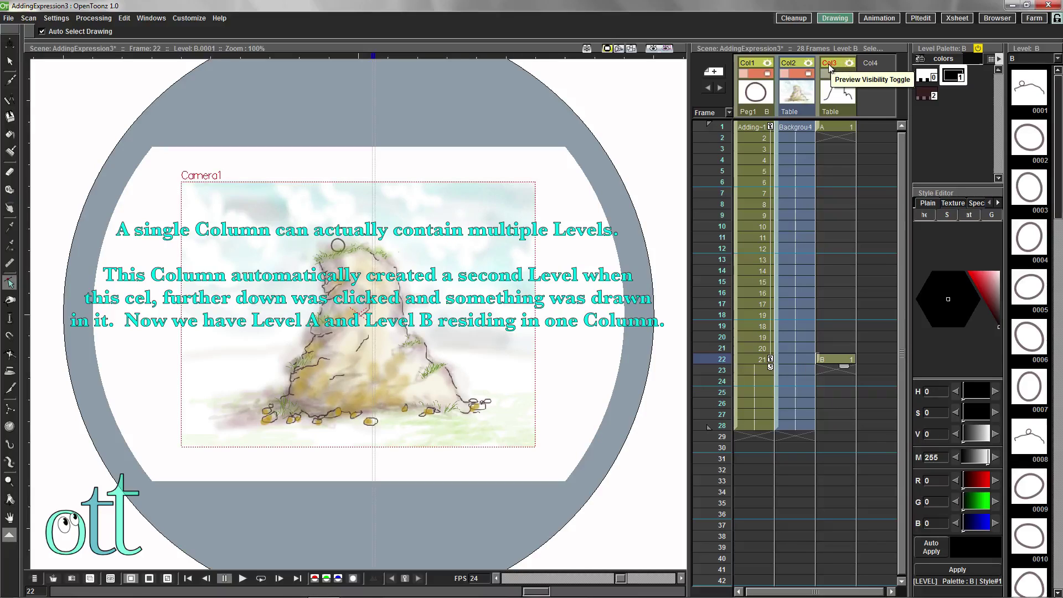
pyautogui.click(832, 124)
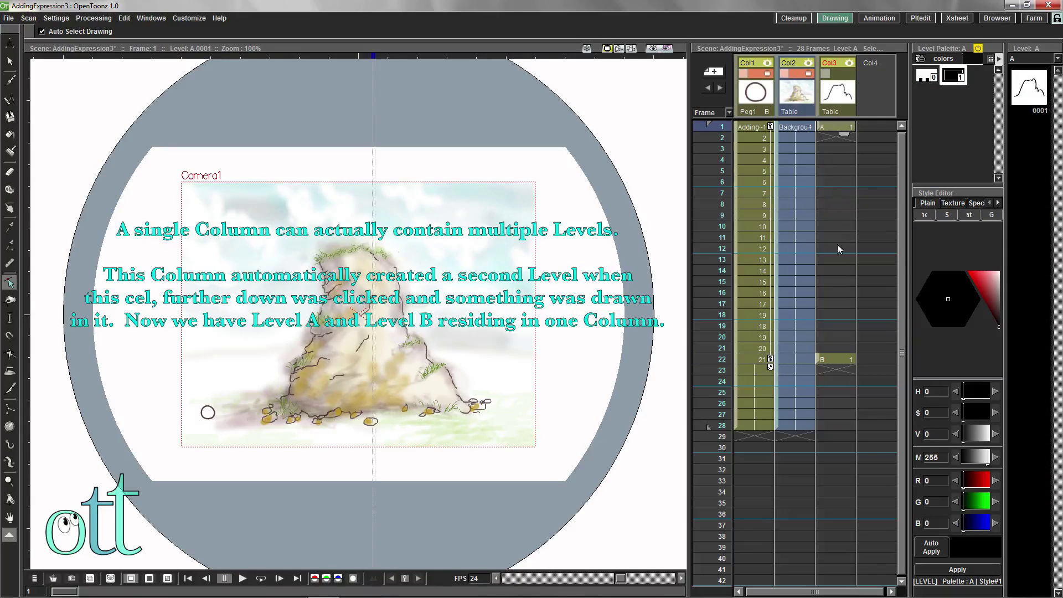
pyautogui.click(836, 359)
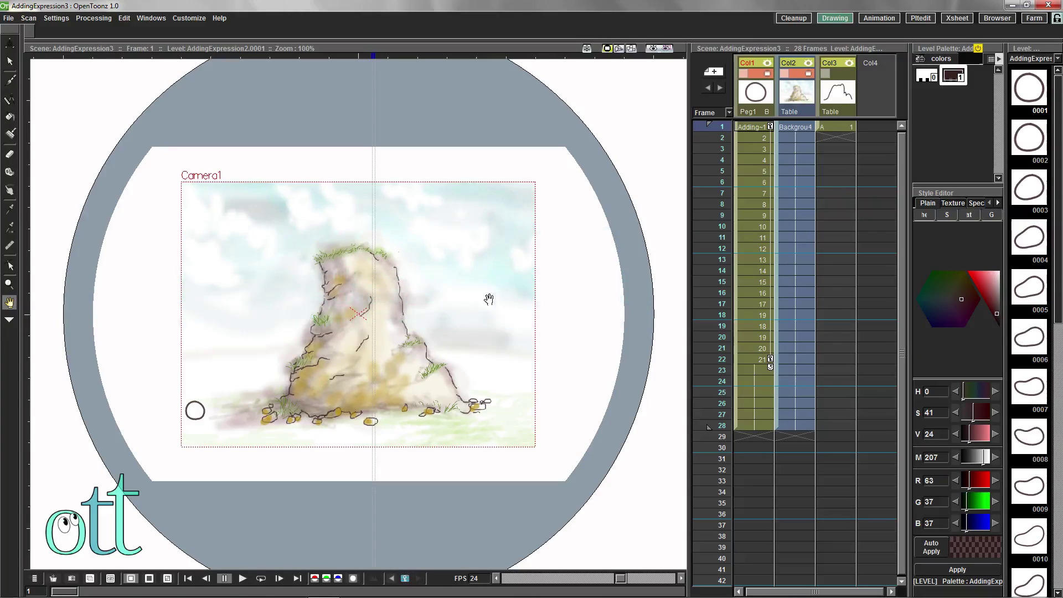
# With the Animate tool on frame 1, move the Col1 ball to E/W 0.43", N/S 0.11" and scale it to 20.14% globally
pyautogui.moveTo(699, 128)
pyautogui.mouseDown()
pyautogui.moveTo(702, 195)
pyautogui.moveTo(690, 134)
pyautogui.moveTo(685, 205)
pyautogui.moveTo(699, 127)
pyautogui.moveTo(720, 302)
pyautogui.moveTo(713, 400)
pyautogui.moveTo(709, 123)
pyautogui.mouseUp()
pyautogui.click(10, 44)
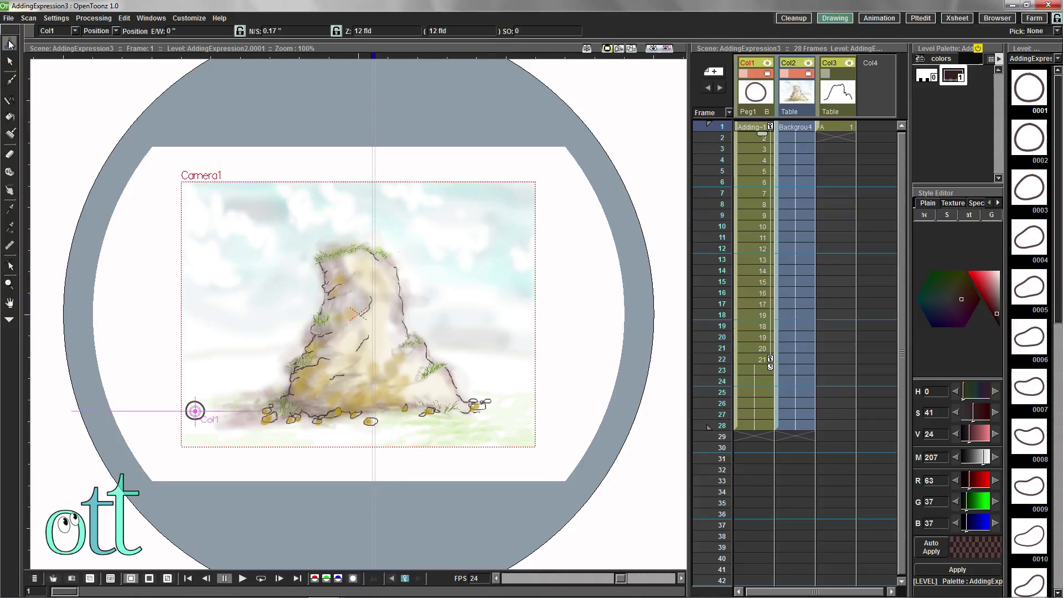
pyautogui.moveTo(195, 411); pyautogui.dragTo(208, 412)
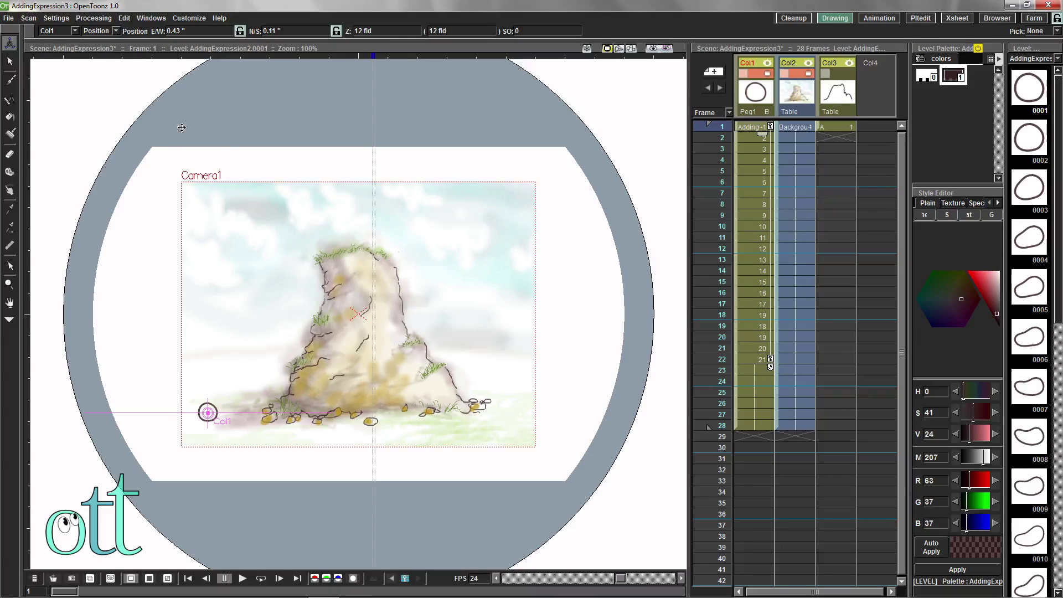
pyautogui.click(100, 31)
pyautogui.click(105, 53)
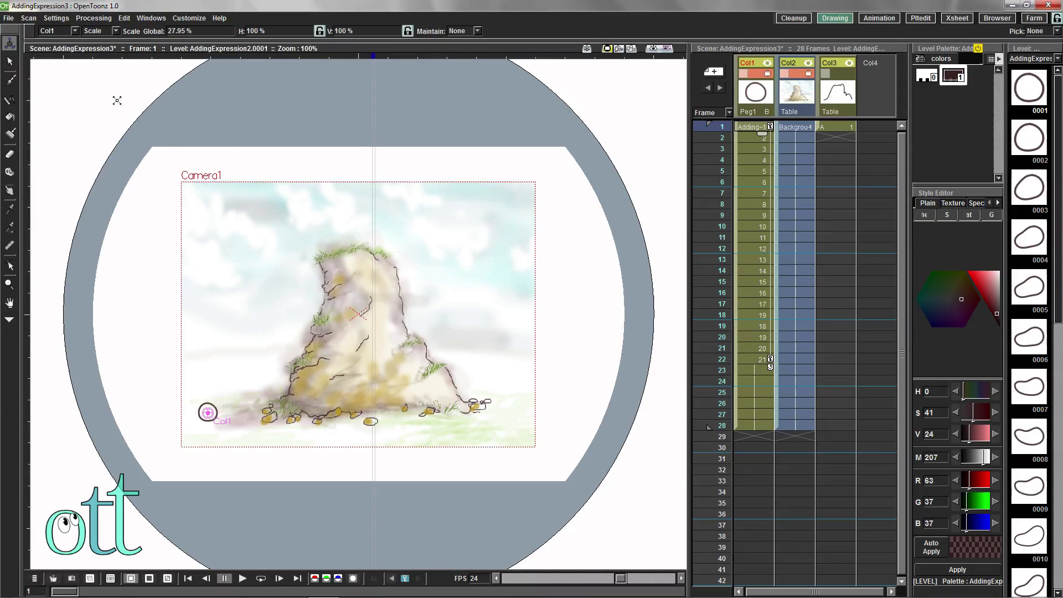
pyautogui.moveTo(228, 367); pyautogui.dragTo(227, 386)
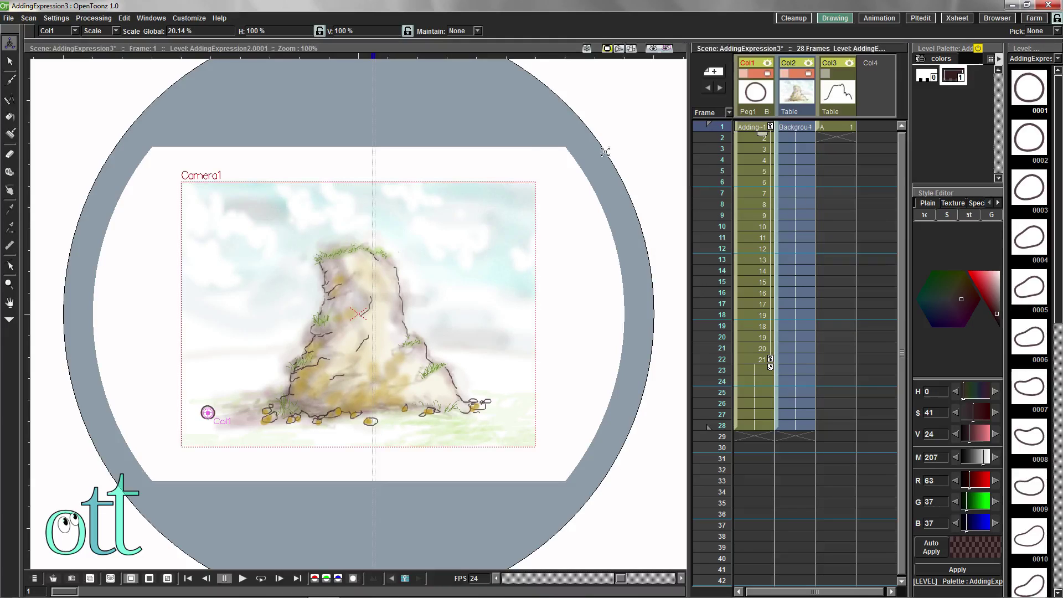
# Set up the Geometric tool for frame 22 of Col3 with the Circle shape and a size of 3.97
pyautogui.click(11, 80)
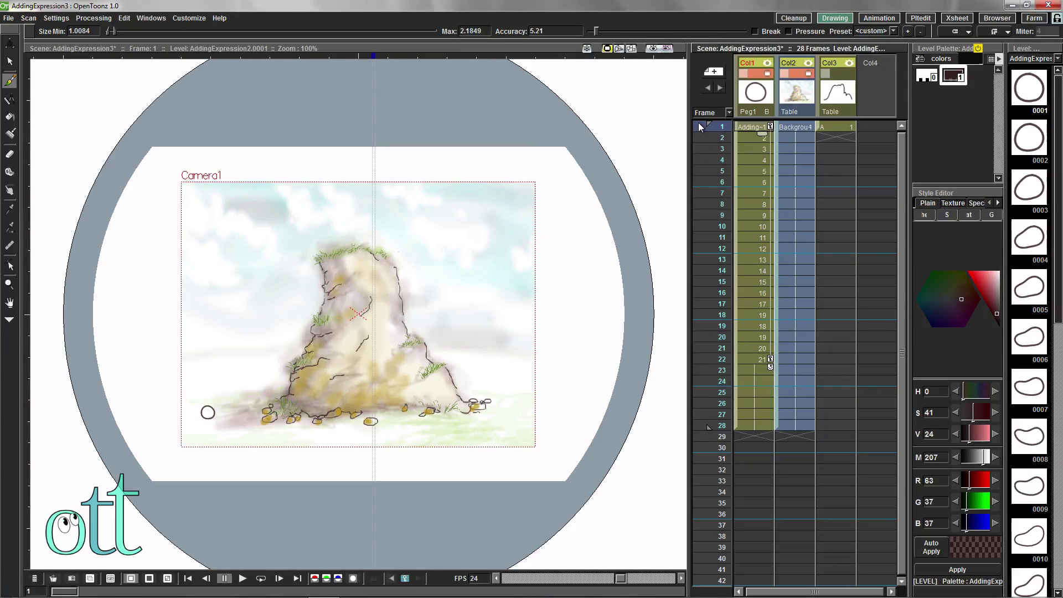
pyautogui.moveTo(698, 122); pyautogui.dragTo(706, 150)
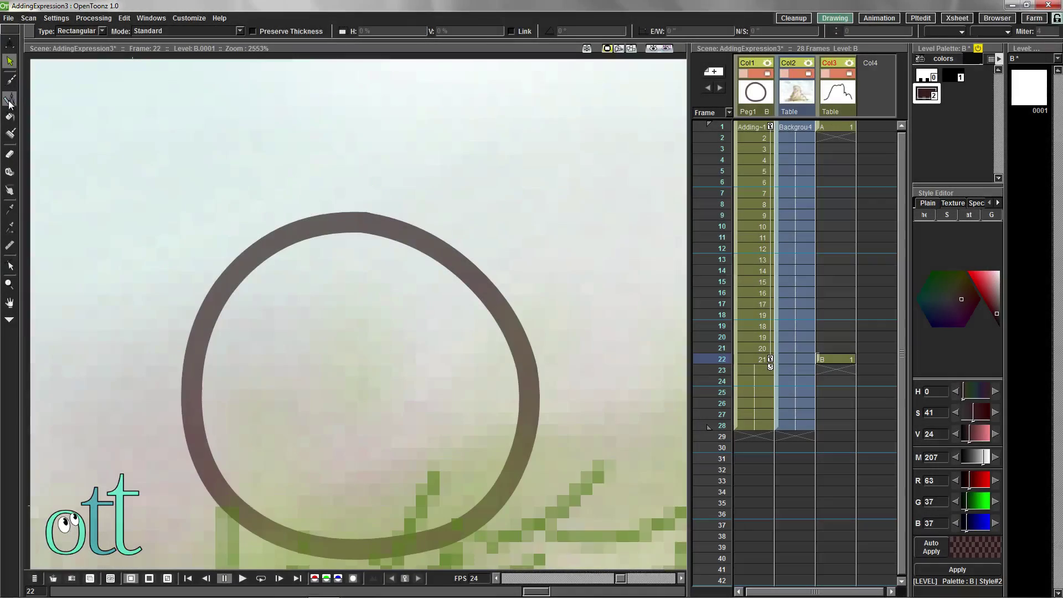
pyautogui.click(10, 99)
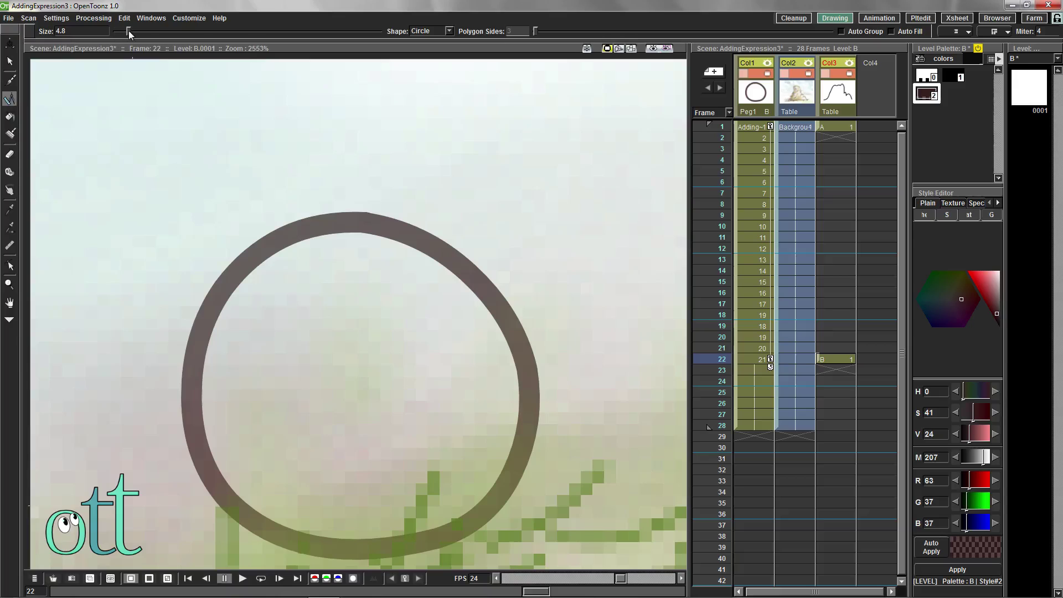
pyautogui.moveTo(128, 32); pyautogui.dragTo(126, 32)
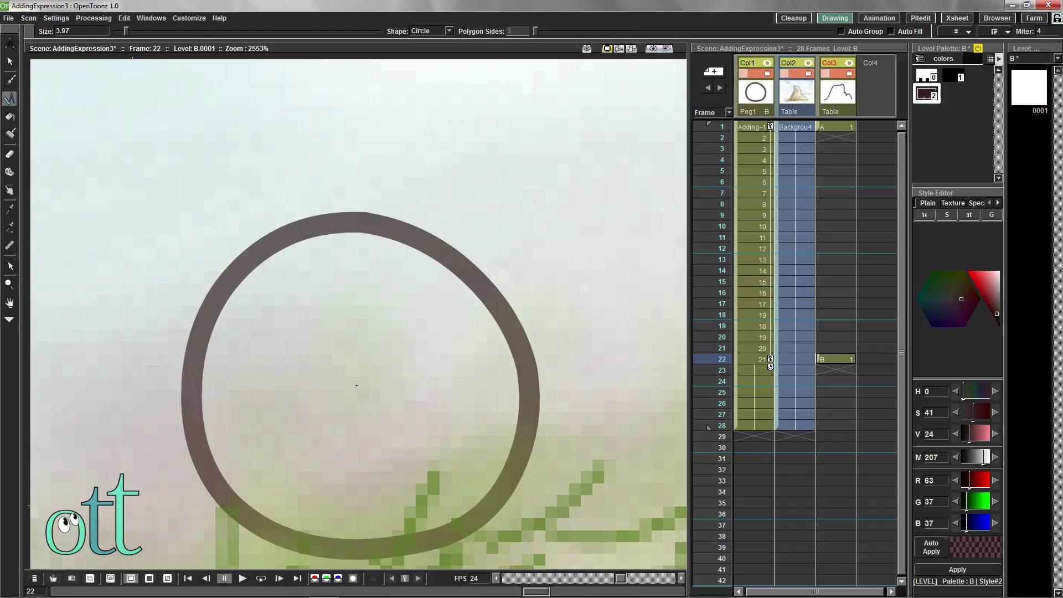
pyautogui.moveTo(356, 385); pyautogui.dragTo(469, 502)
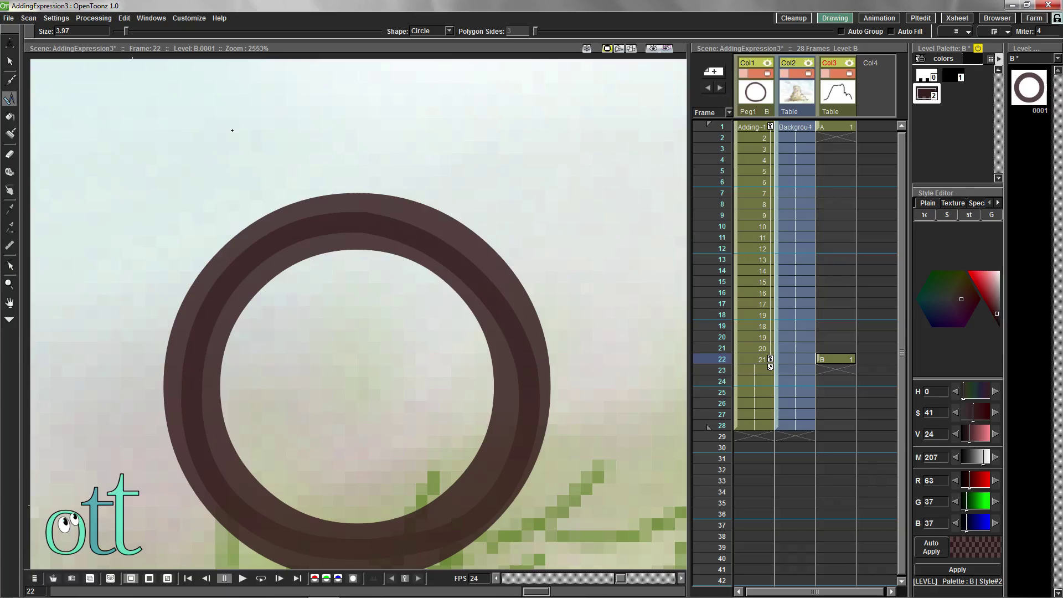
pyautogui.hotkey('ctrl', 'z')
pyautogui.press('s')
pyautogui.click(9, 102)
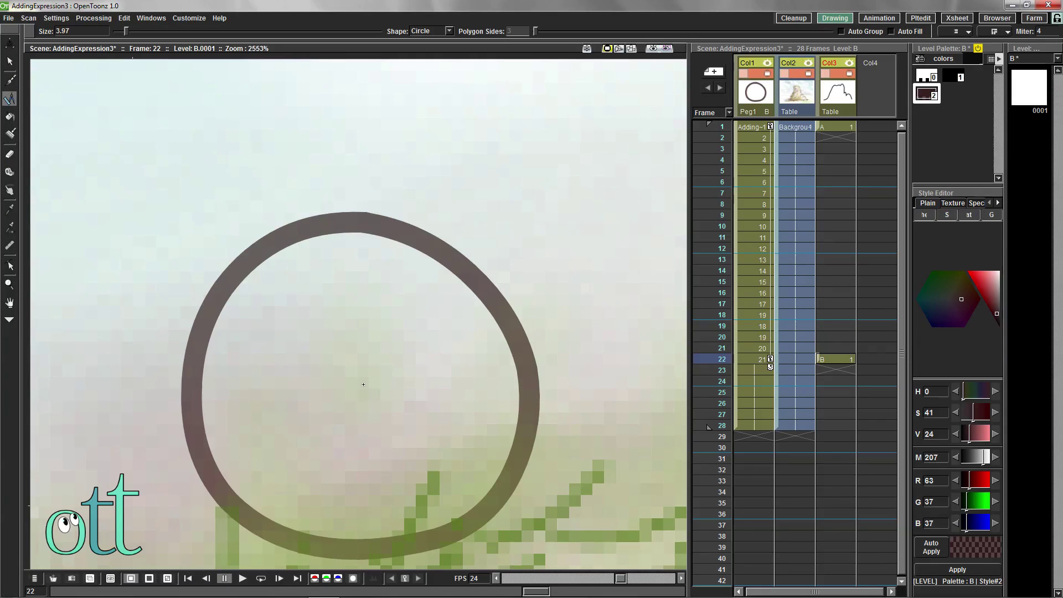
# Draw a circle over the ball on frame 22 of Col3 and reduce its stroke thickness to 1.34
pyautogui.moveTo(356, 386); pyautogui.dragTo(461, 513)
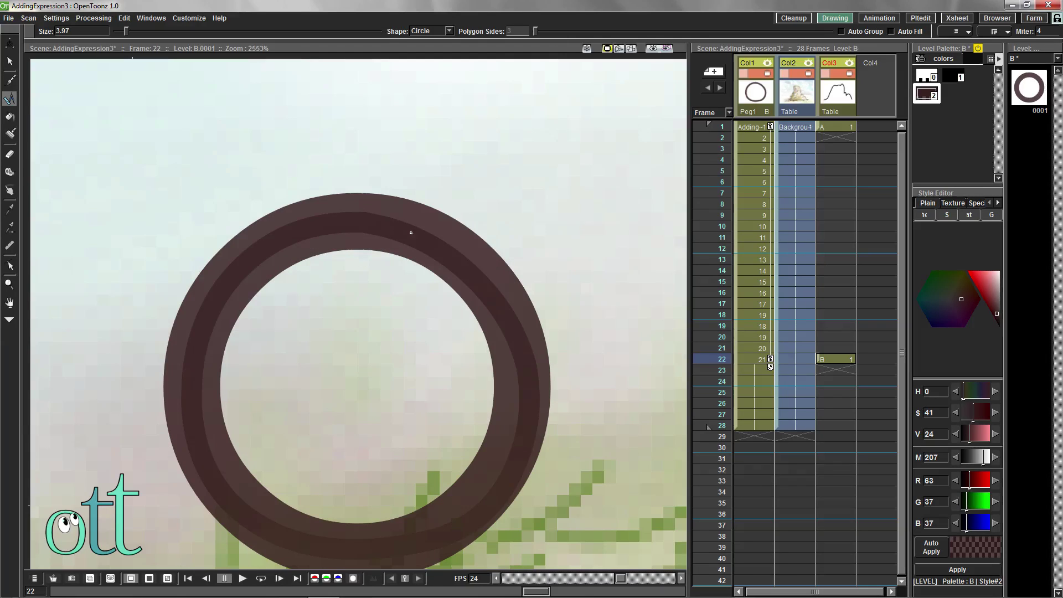
pyautogui.scroll(-1, 416, 223)
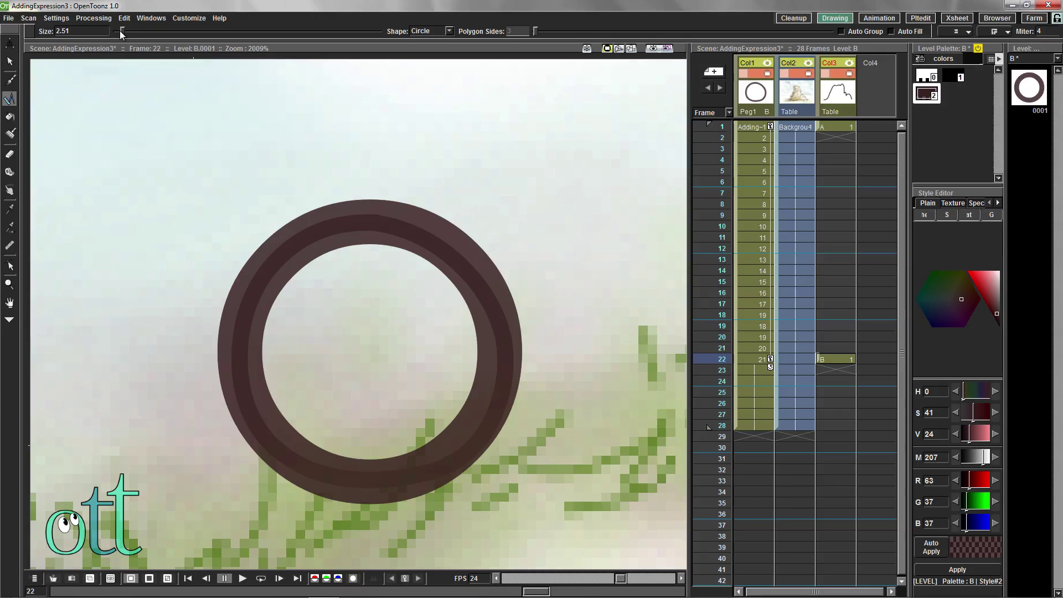
pyautogui.press('s')
pyautogui.click(340, 238)
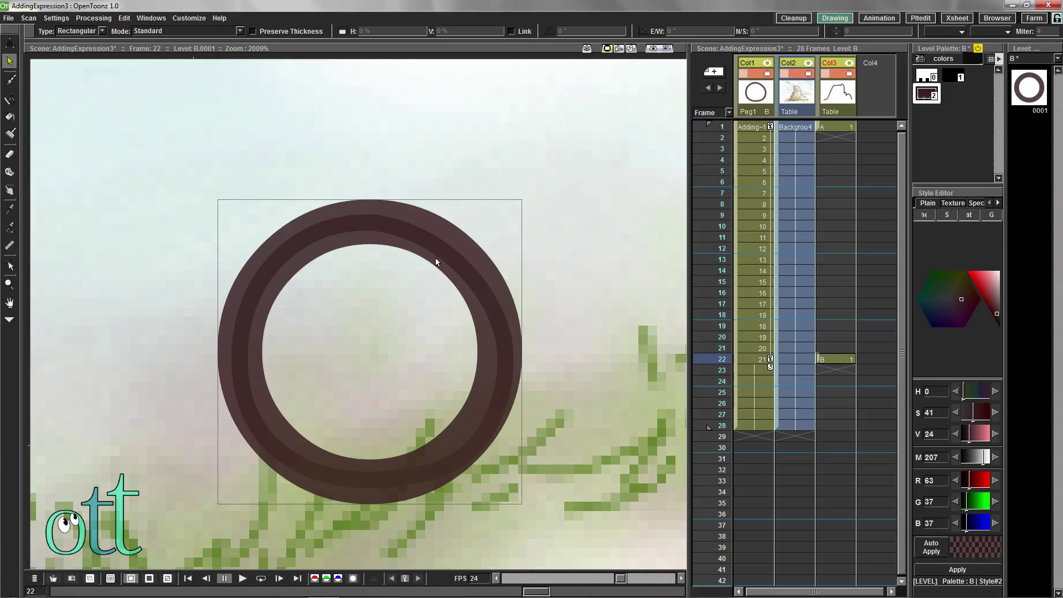
pyautogui.click(504, 307)
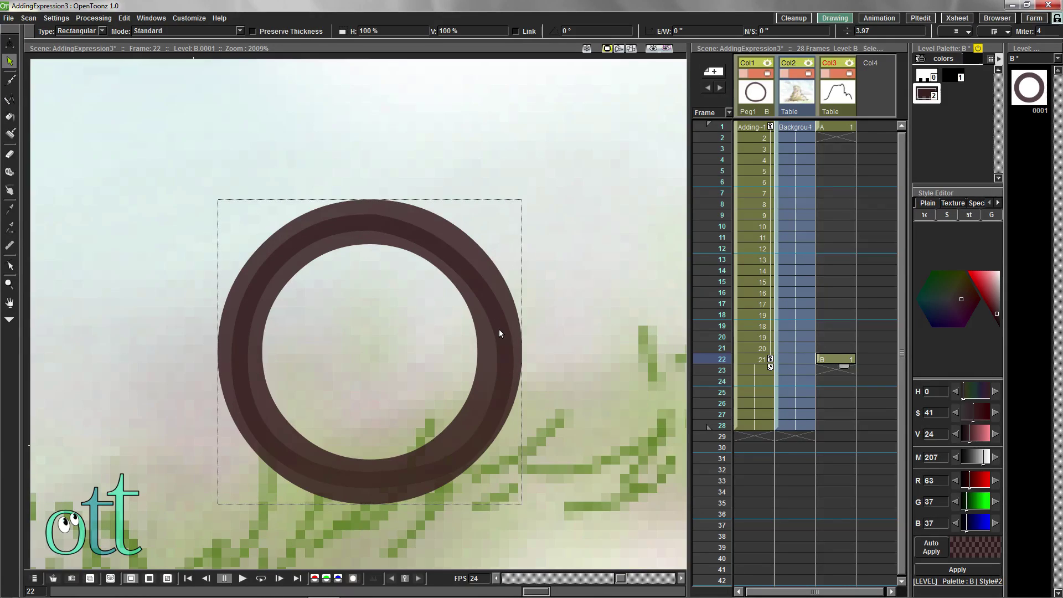
pyautogui.moveTo(514, 509); pyautogui.dragTo(499, 497)
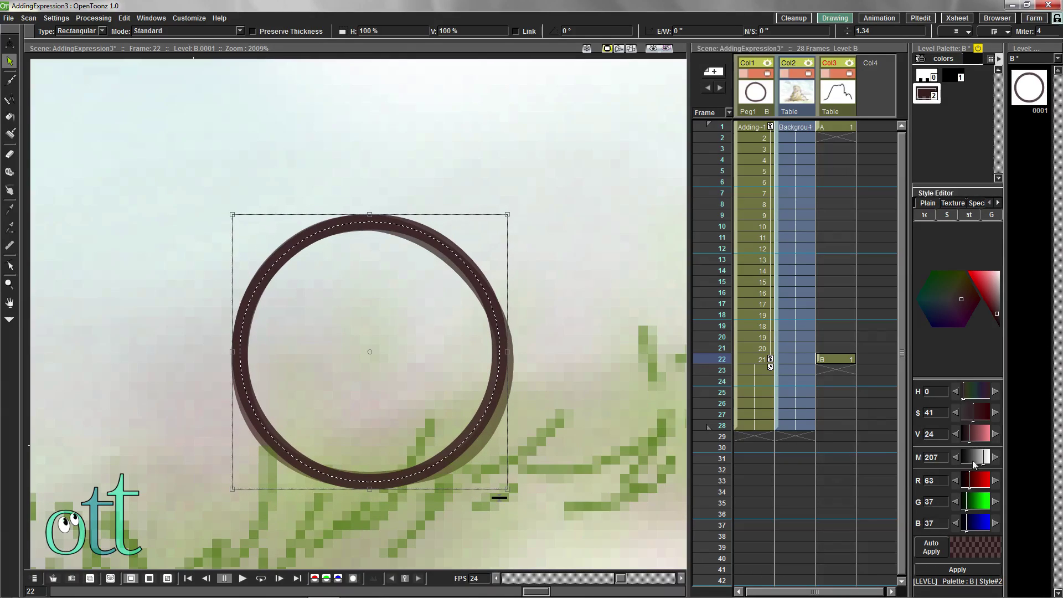
# Set the M value of the circle's line style to 128 and apply it
pyautogui.moveTo(986, 459); pyautogui.dragTo(976, 461)
pyautogui.click(956, 568)
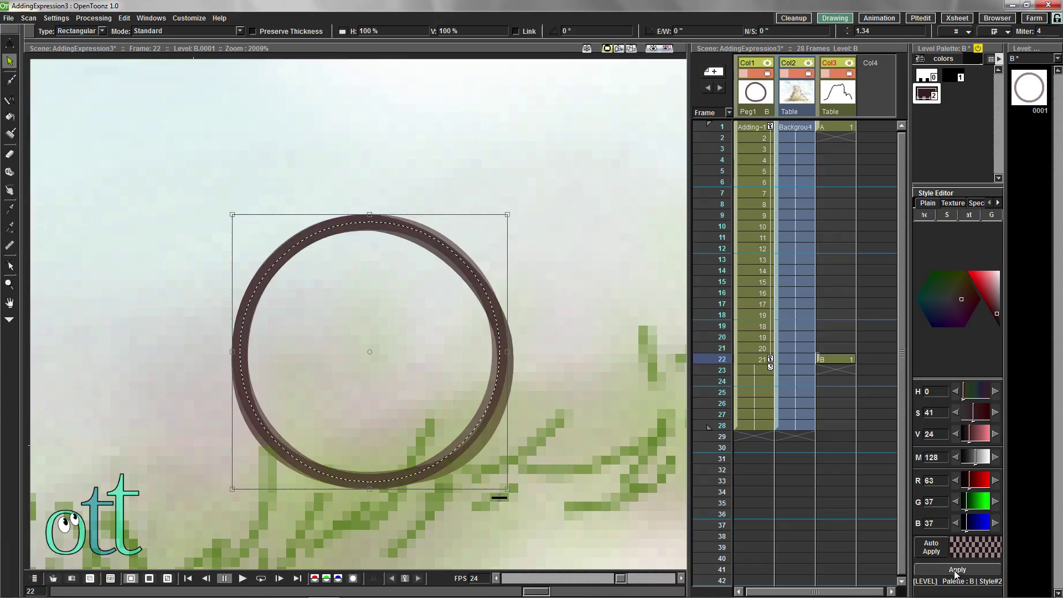
pyautogui.click(836, 360)
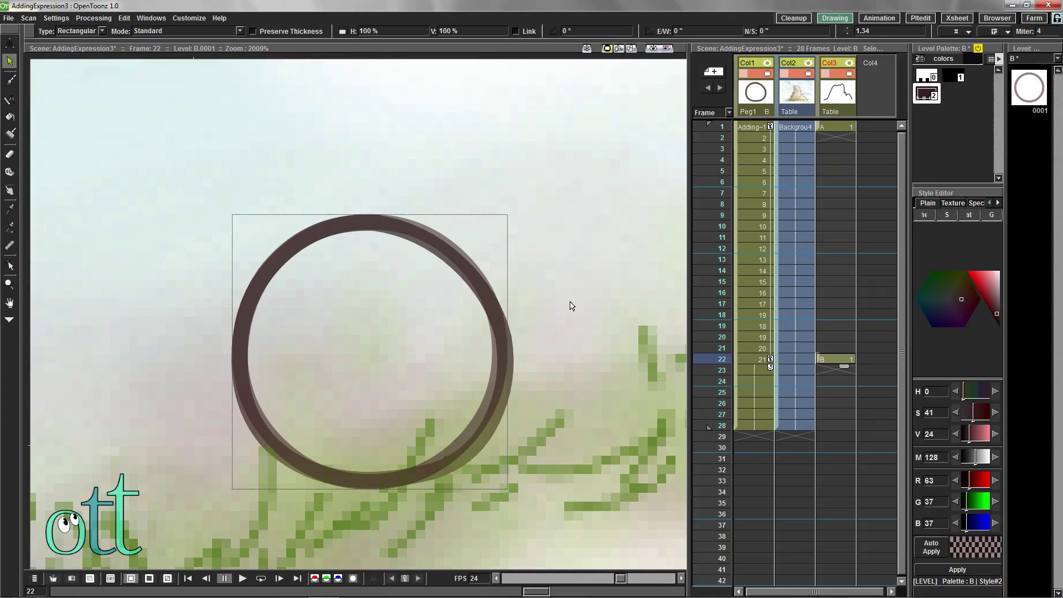
# Shift the circle off the ball by E/W -0.06", N/S -0.03" and set its stroke thickness to 1.5
pyautogui.click(435, 244)
pyautogui.moveTo(436, 245); pyautogui.dragTo(405, 256)
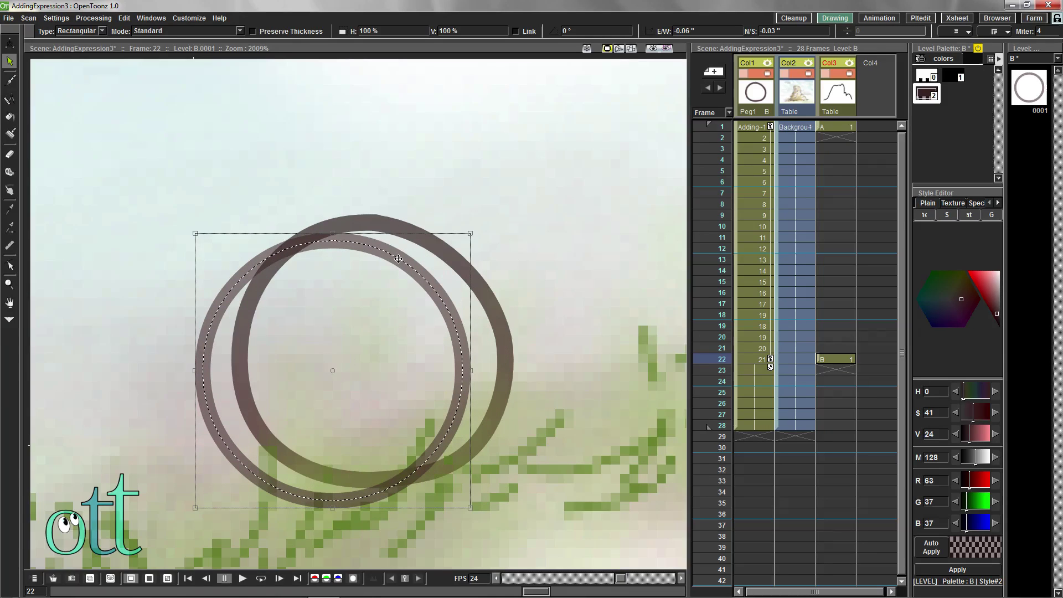
pyautogui.click(374, 440)
pyautogui.click(455, 415)
pyautogui.moveTo(463, 520); pyautogui.dragTo(463, 510)
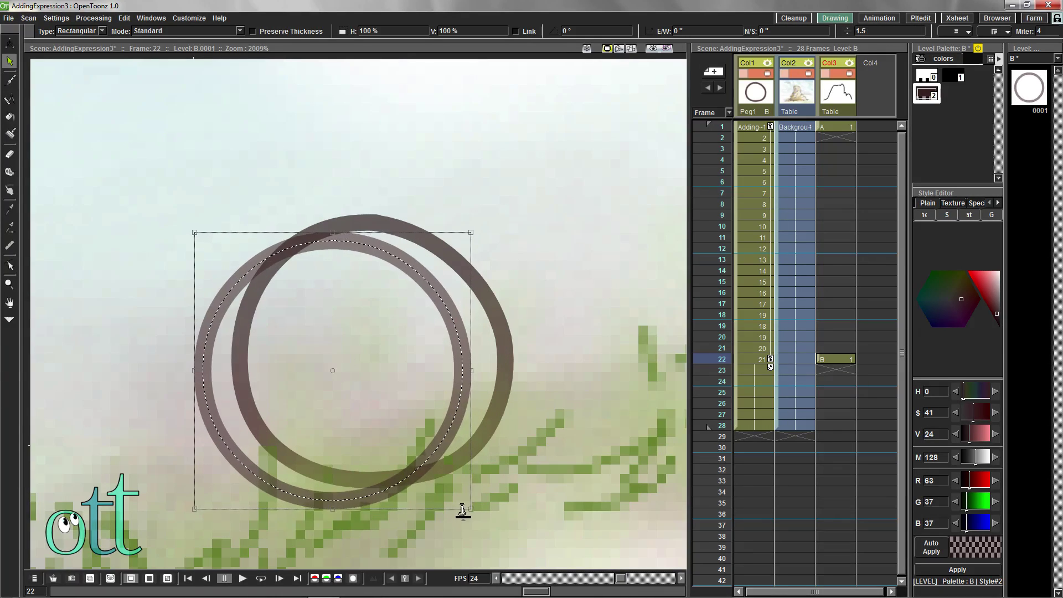
# Set the line style's M value to 159 and refit the circle over the ball, scaled to H 102.46% and V 97.88%
pyautogui.moveTo(976, 460); pyautogui.dragTo(980, 460)
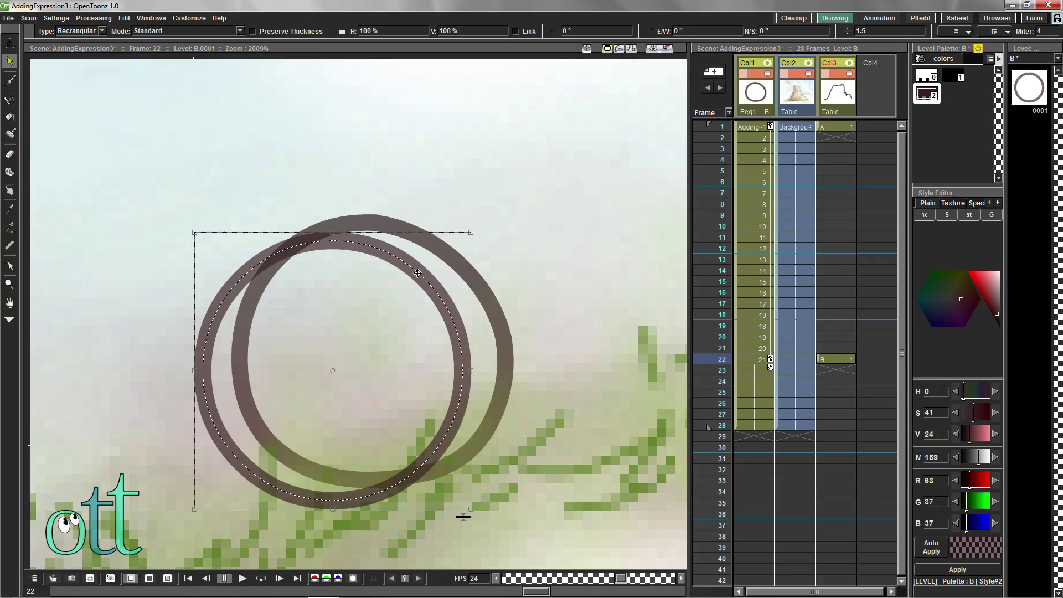
pyautogui.moveTo(423, 273); pyautogui.dragTo(457, 261)
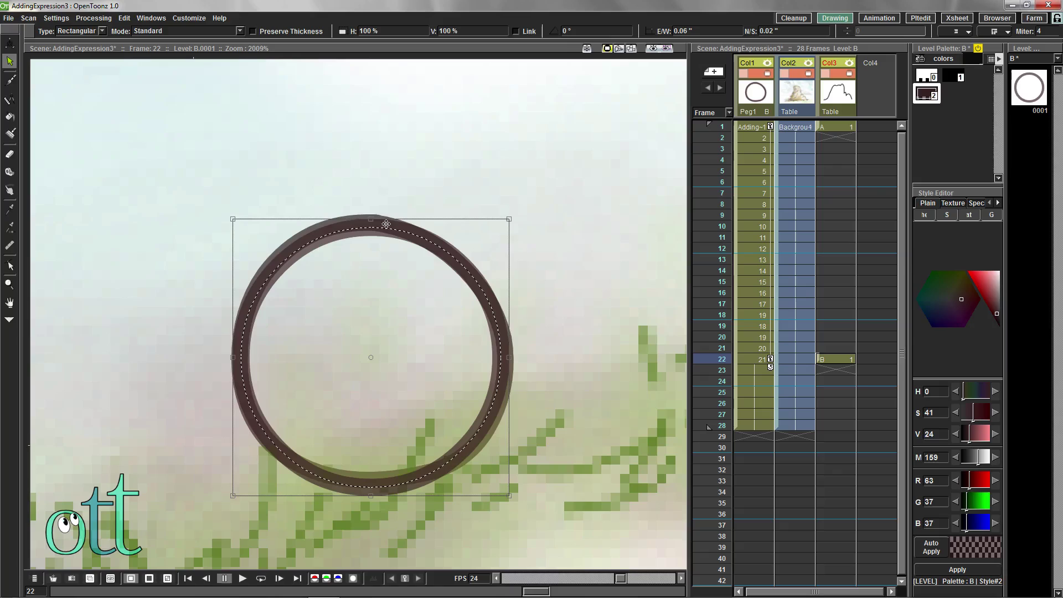
pyautogui.moveTo(372, 220); pyautogui.dragTo(375, 226)
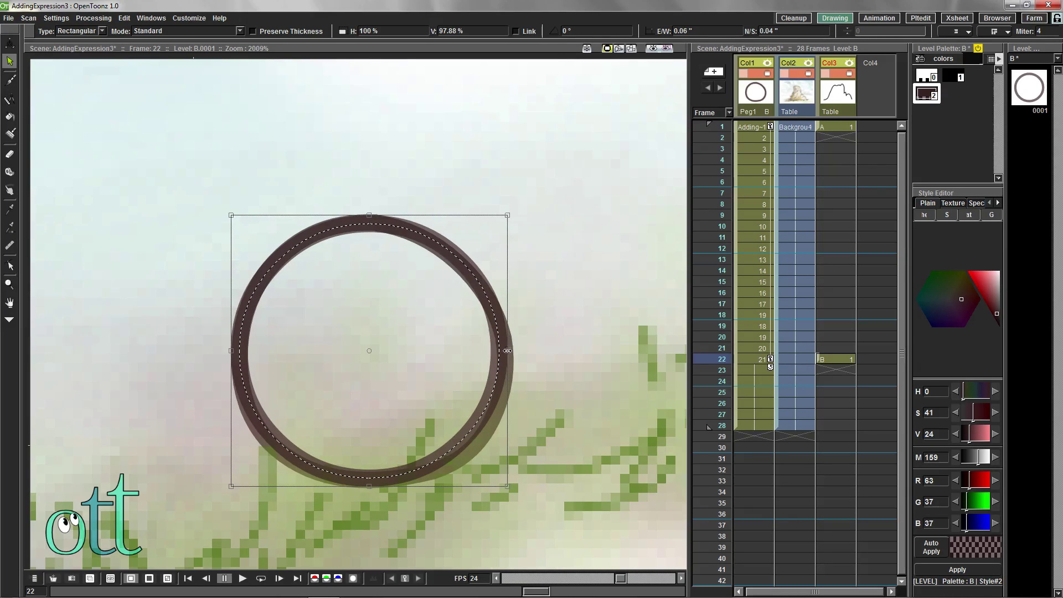
pyautogui.moveTo(507, 351); pyautogui.dragTo(514, 350)
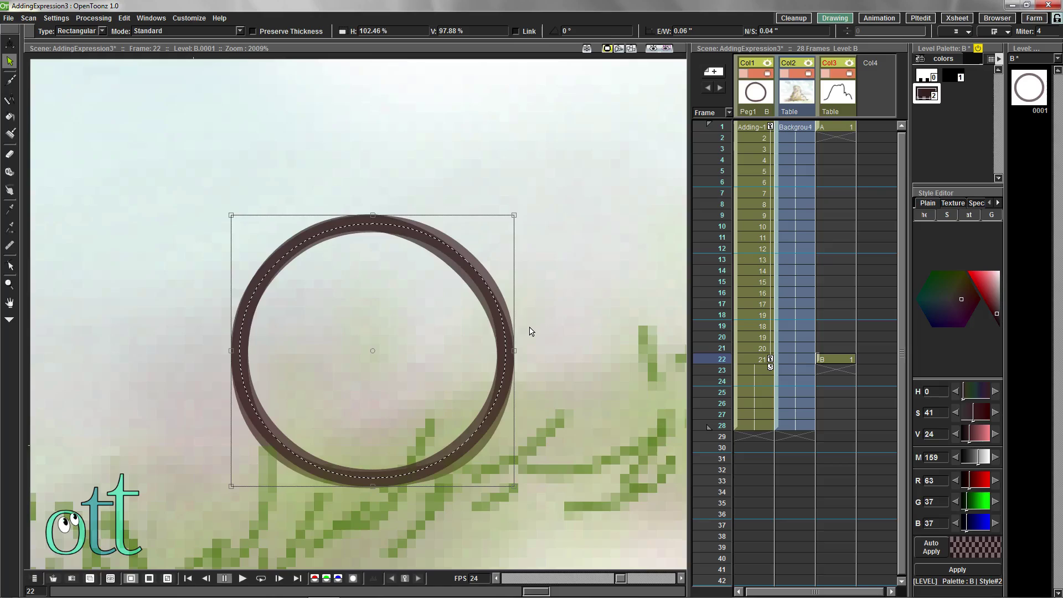
# Brush a stroke along the cliff's top edge on frame 22, from its left corner past the ball down to the right side
pyautogui.scroll(-8, 530, 331)
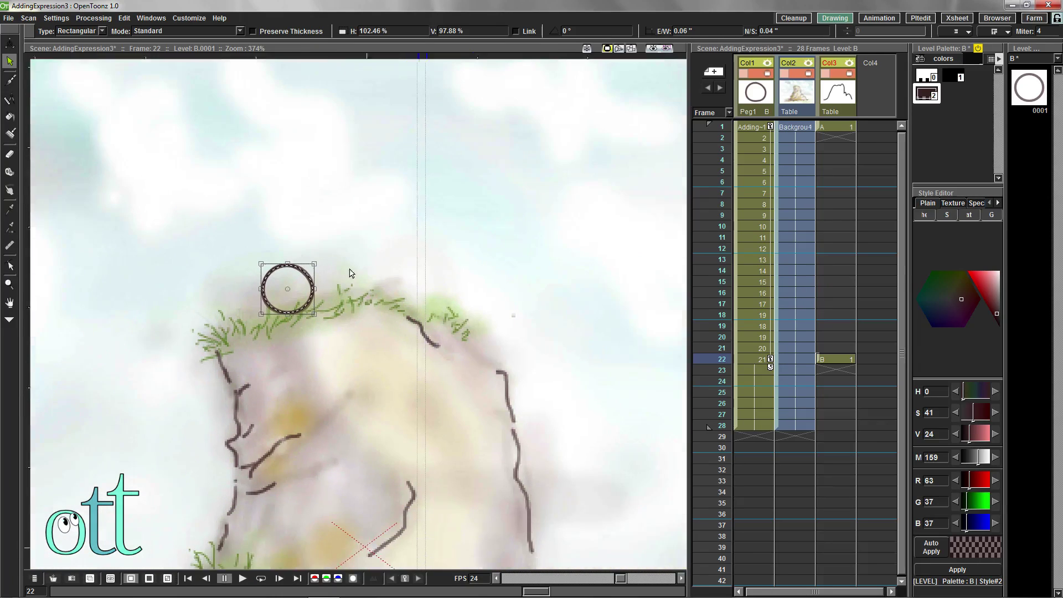
pyautogui.moveTo(350, 274); pyautogui.dragTo(345, 281)
pyautogui.click(10, 80)
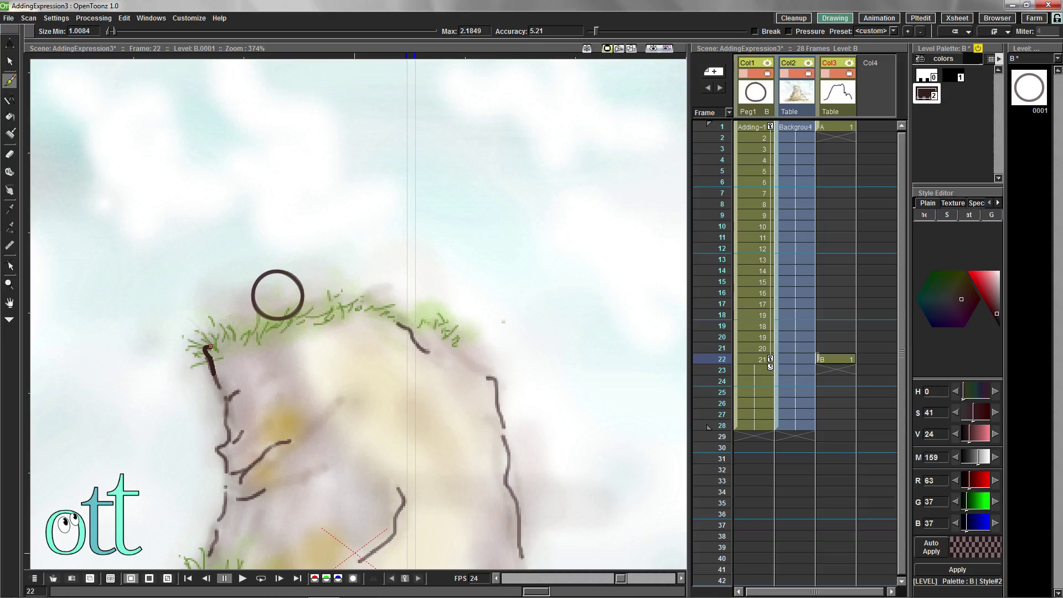
pyautogui.moveTo(210, 347)
pyautogui.mouseDown()
pyautogui.moveTo(349, 303)
pyautogui.moveTo(388, 304)
pyautogui.moveTo(462, 342)
pyautogui.moveTo(499, 403)
pyautogui.mouseUp()
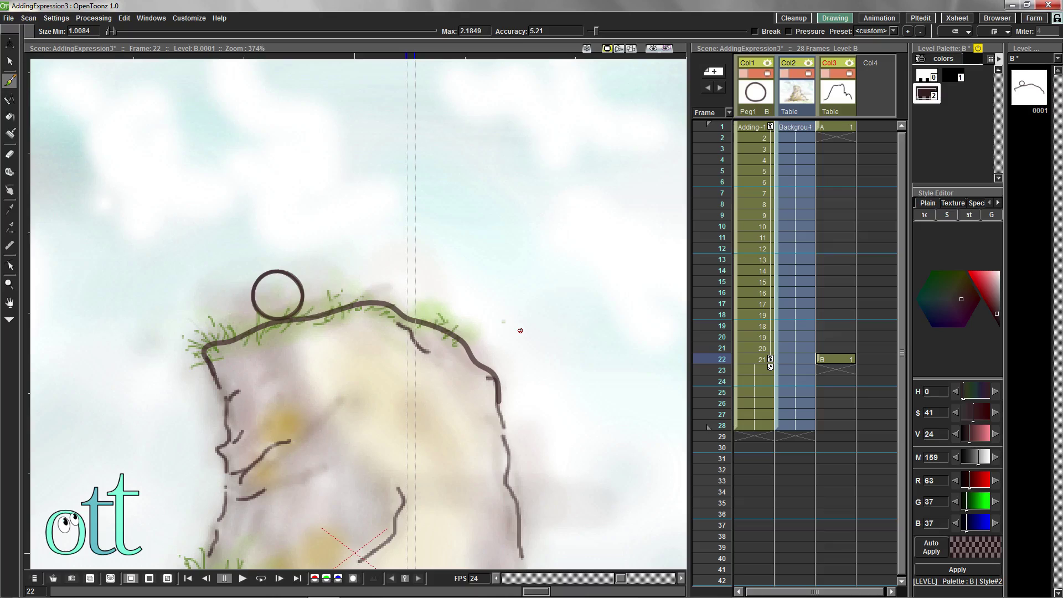
# Duplicate drawing 0001 of level B and insert five blank drawings between the original and its copy
pyautogui.click(1029, 93)
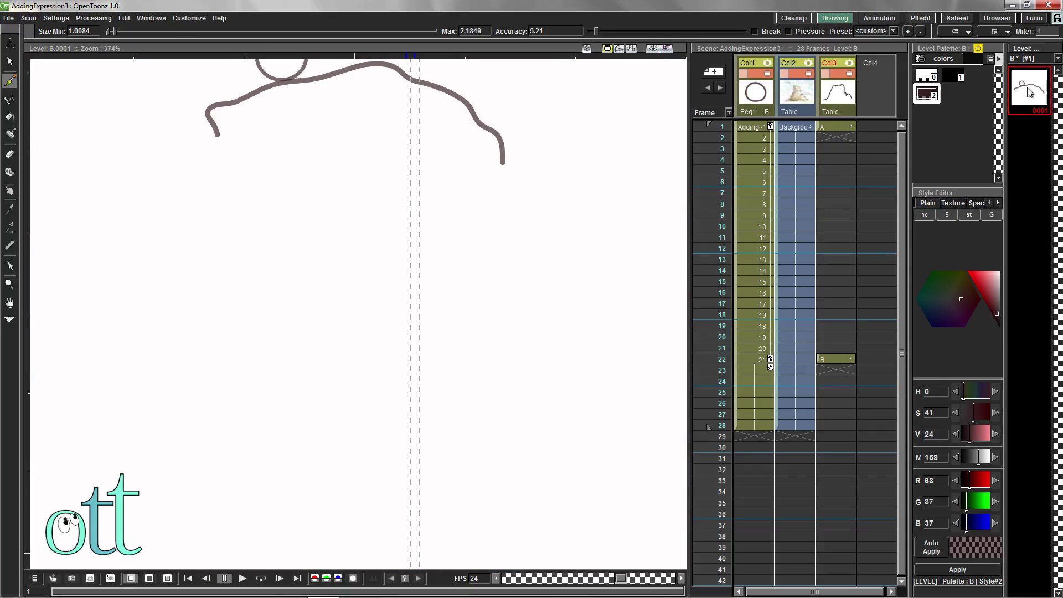
pyautogui.moveTo(460, 231); pyautogui.dragTo(478, 438)
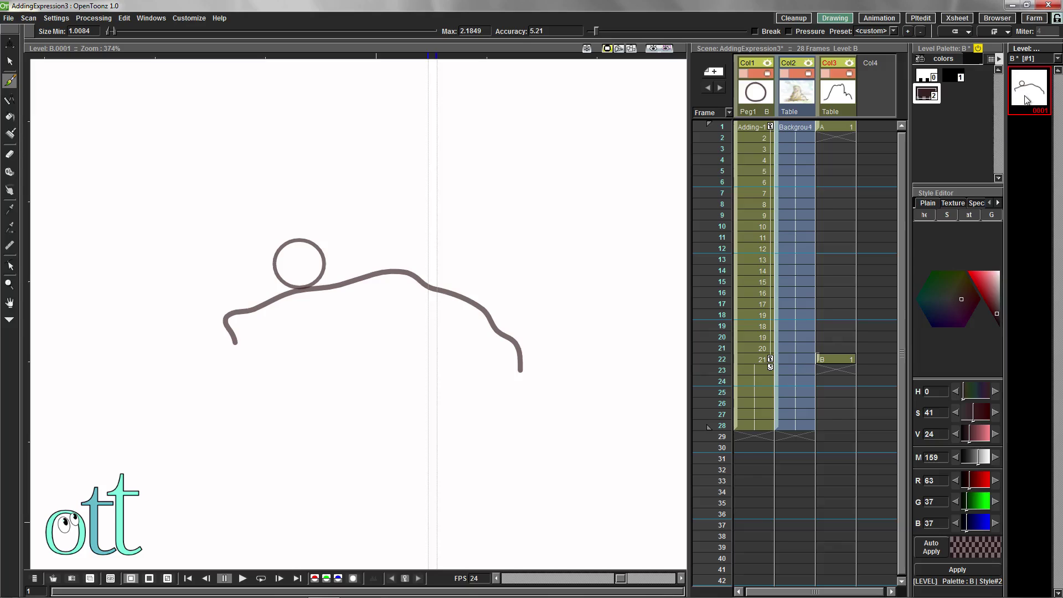
pyautogui.press('d')
pyautogui.click(1033, 135)
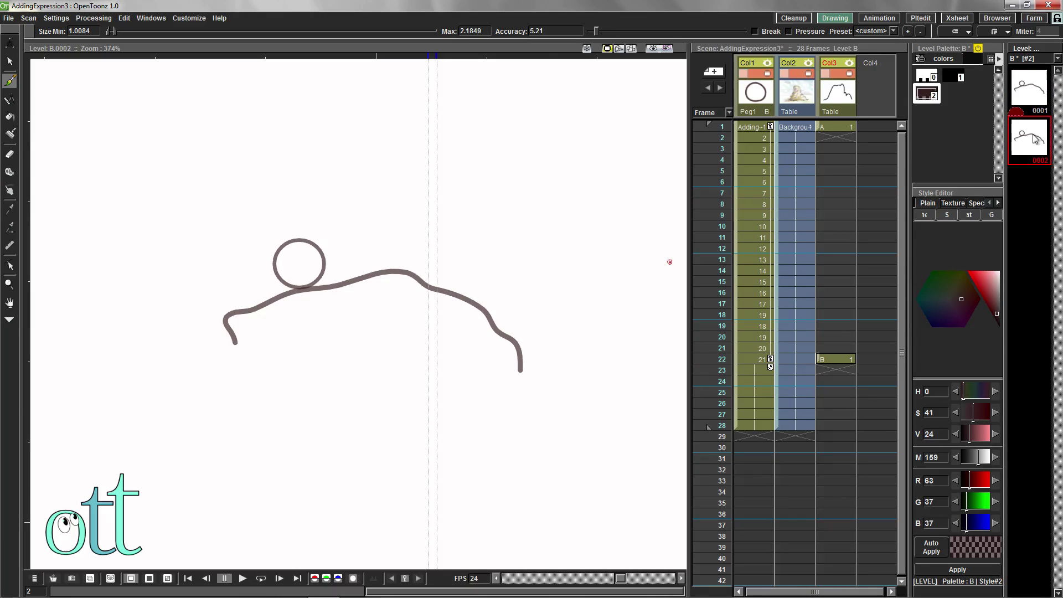
pyautogui.press('Insert')
pyautogui.press('Insert')
pyautogui.press('Insert')
pyautogui.press('Insert')
pyautogui.press('Insert')
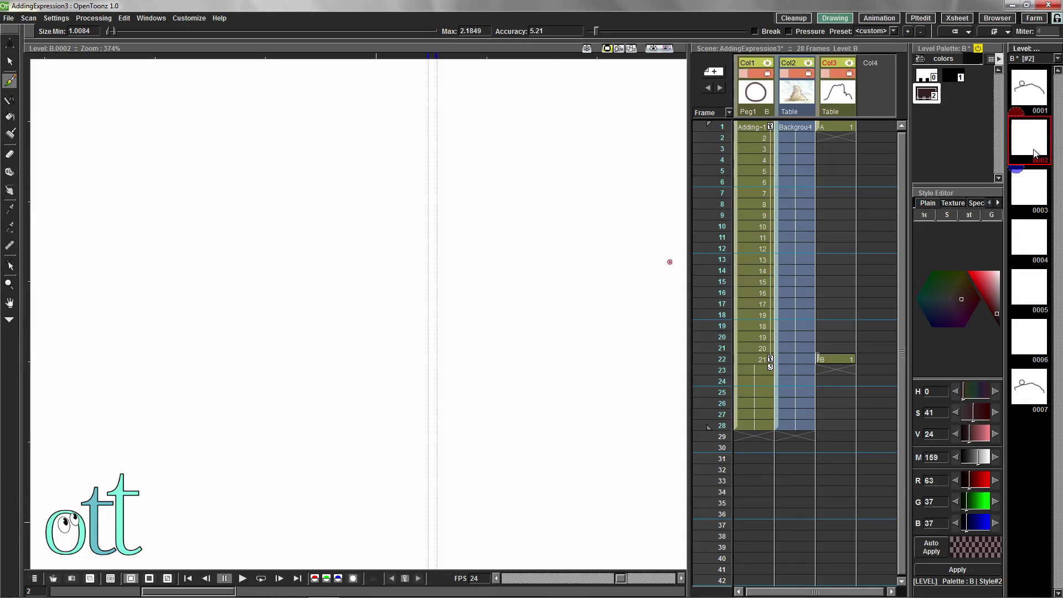
# On drawing 0007 with onion skin over the six previous drawings, move the ball by E/W 0.56", N/S 0.13" and scale it to H 109.25%, V 94.08%
pyautogui.click(1031, 384)
pyautogui.moveTo(1017, 360); pyautogui.dragTo(1025, 101)
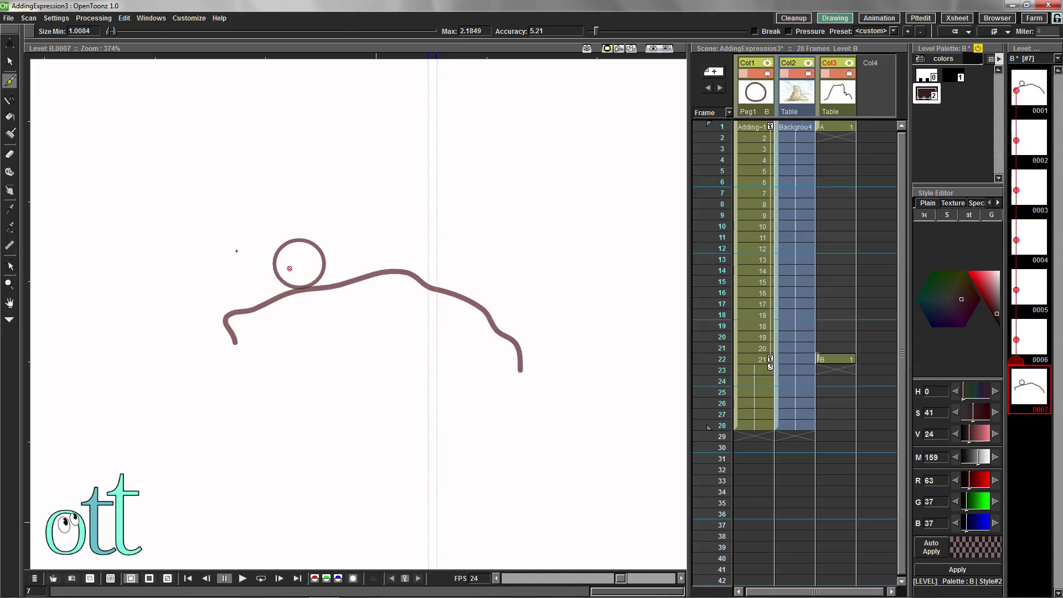
pyautogui.press('s')
pyautogui.click(325, 264)
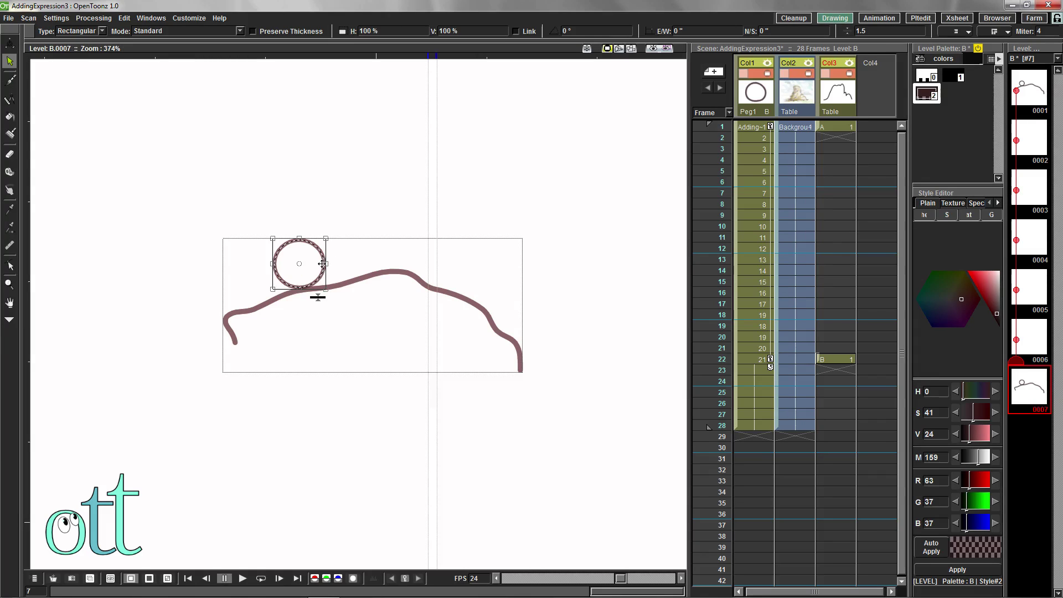
pyautogui.moveTo(322, 263)
pyautogui.mouseDown()
pyautogui.moveTo(383, 251)
pyautogui.moveTo(362, 226)
pyautogui.moveTo(392, 250)
pyautogui.mouseUp()
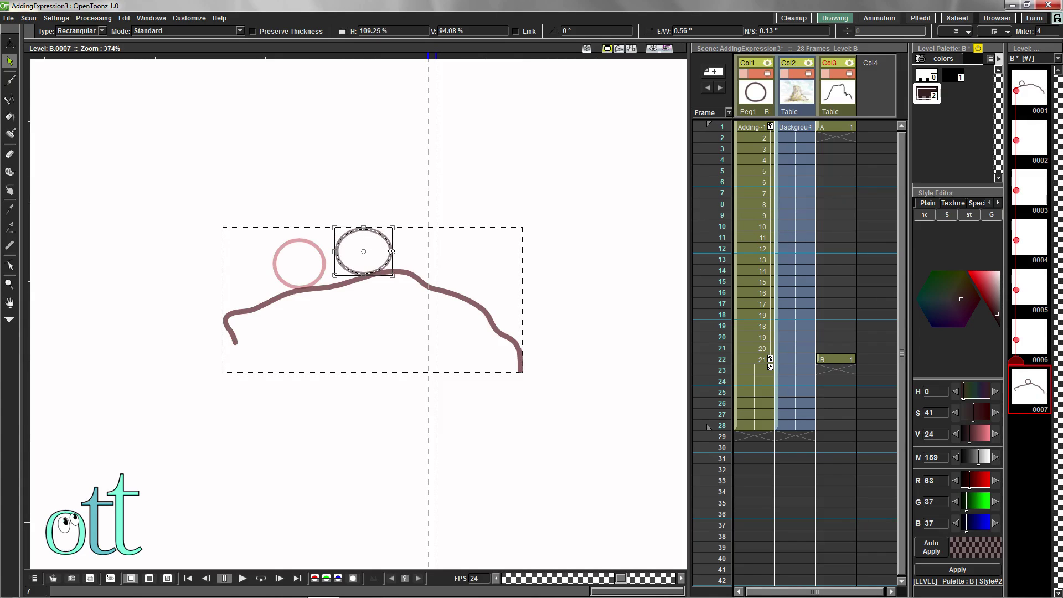
# Rotate the ball on drawing 0007 by -106.2° and adjust its control points so it leans toward the slope ahead
pyautogui.click(9, 266)
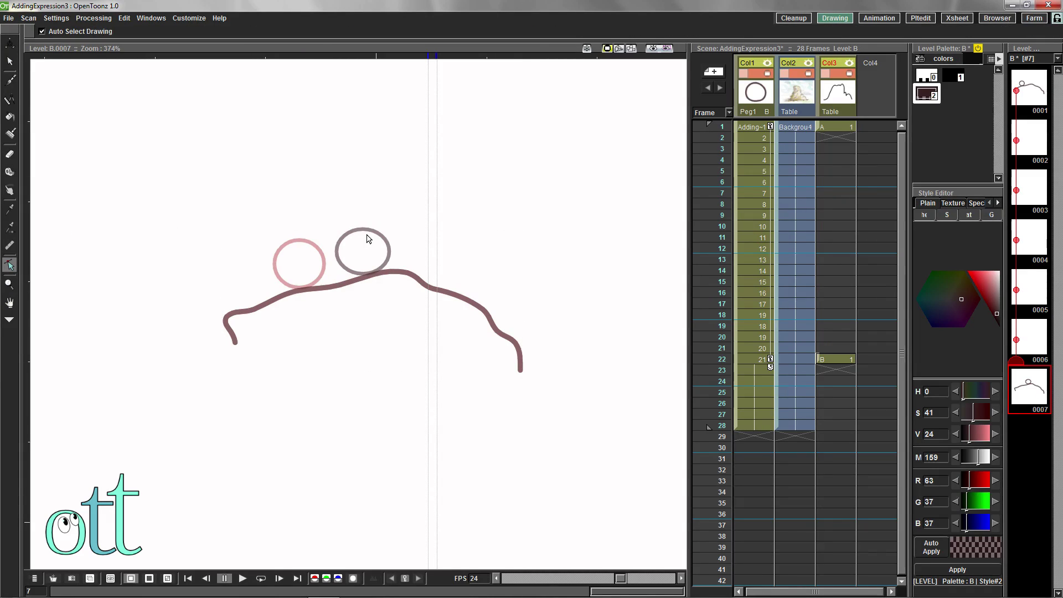
pyautogui.press('s')
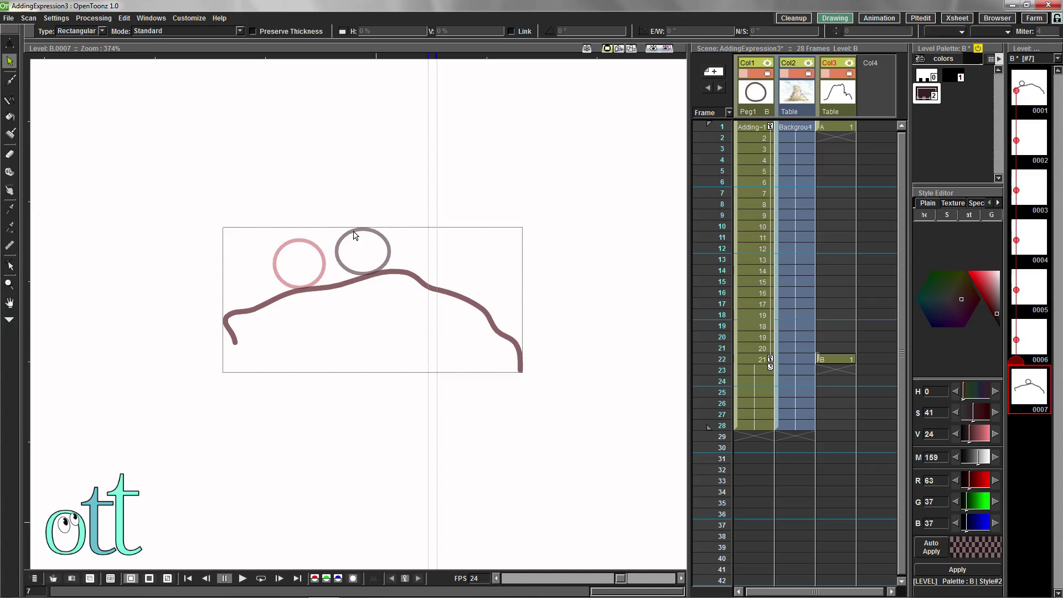
pyautogui.click(356, 235)
pyautogui.moveTo(341, 223); pyautogui.dragTo(408, 226)
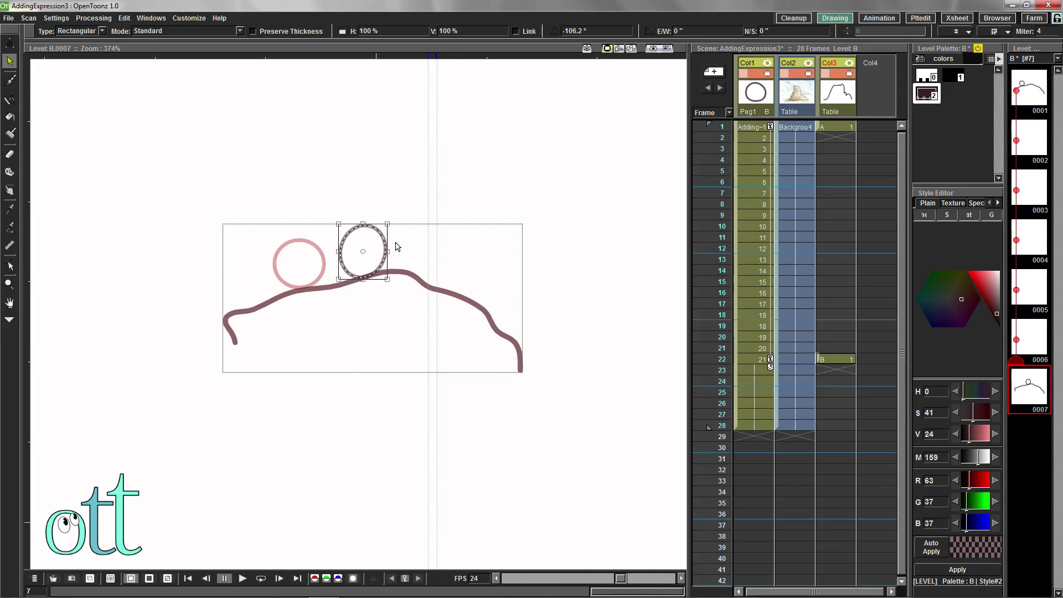
pyautogui.click(10, 266)
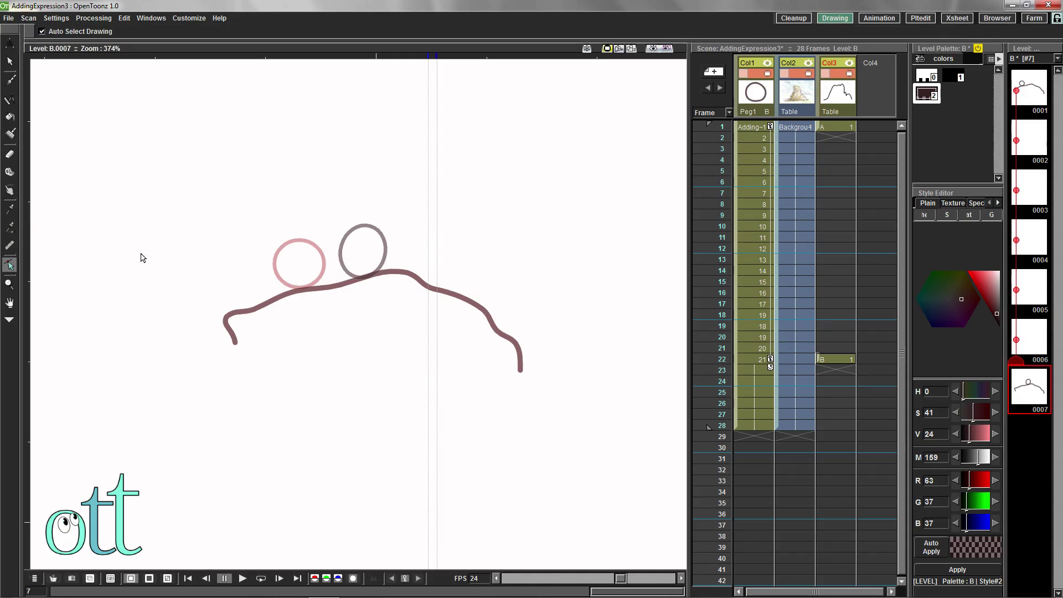
pyautogui.click(385, 244)
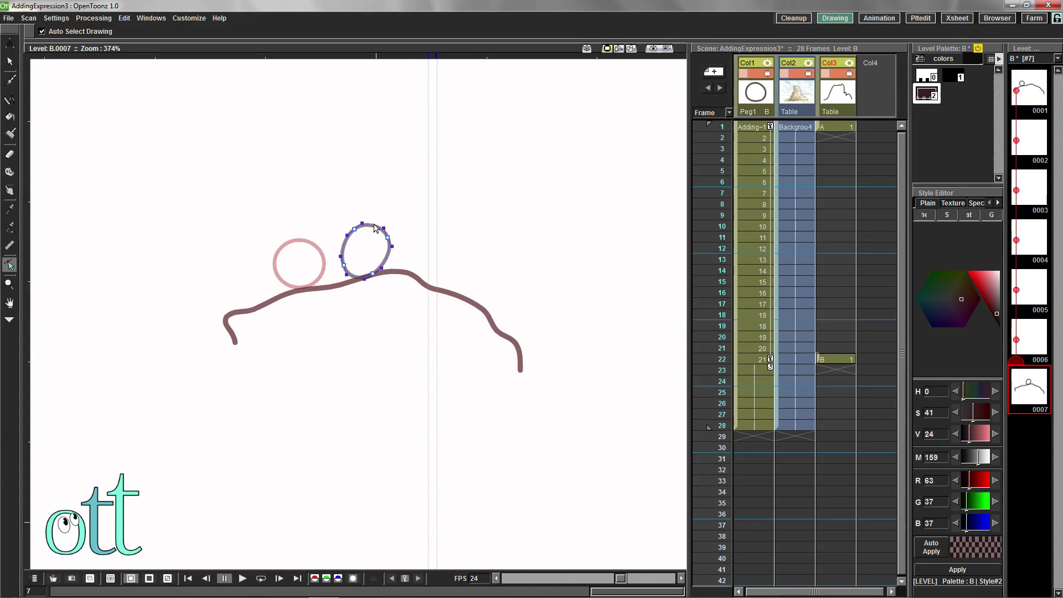
pyautogui.moveTo(377, 229); pyautogui.dragTo(380, 230)
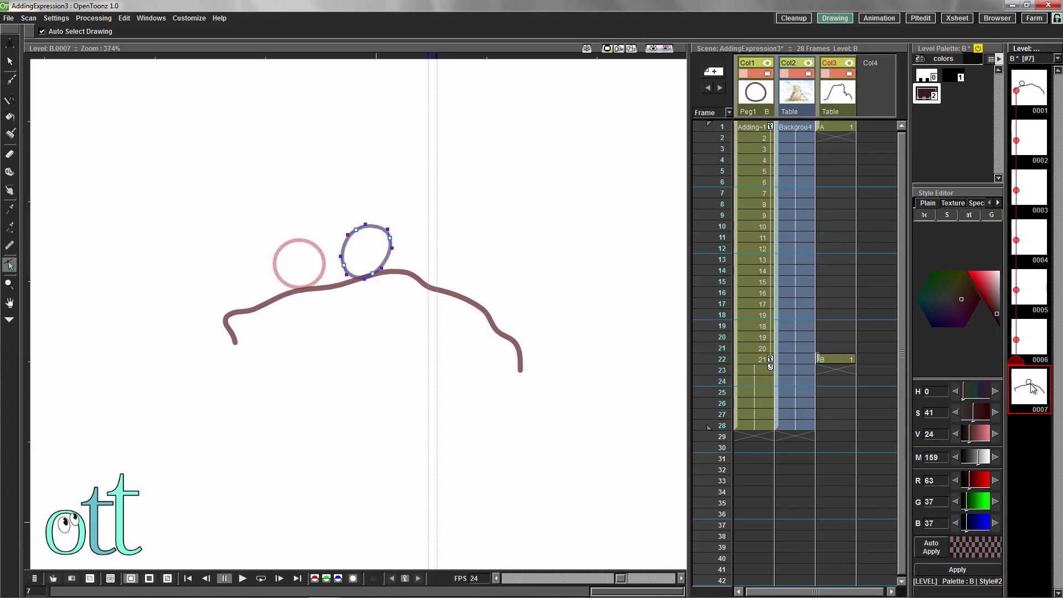
# Duplicate drawing 0007 and insert five blank drawings between it and the copy
pyautogui.press('d')
pyautogui.click(1035, 436)
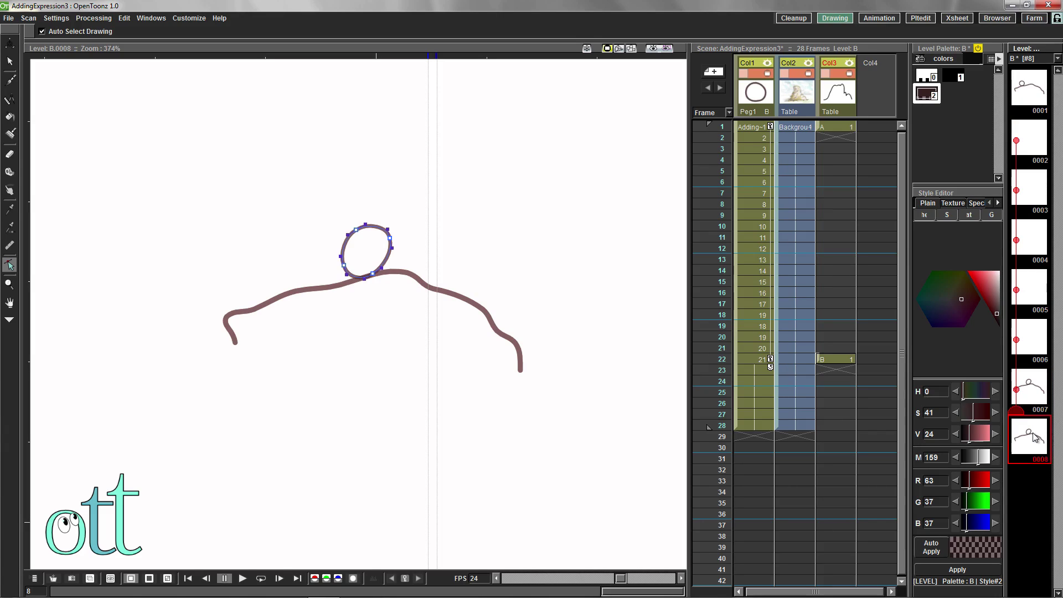
pyautogui.press('Insert')
pyautogui.press('Insert')
pyautogui.press('Insert')
pyautogui.press('Insert')
pyautogui.press('Insert')
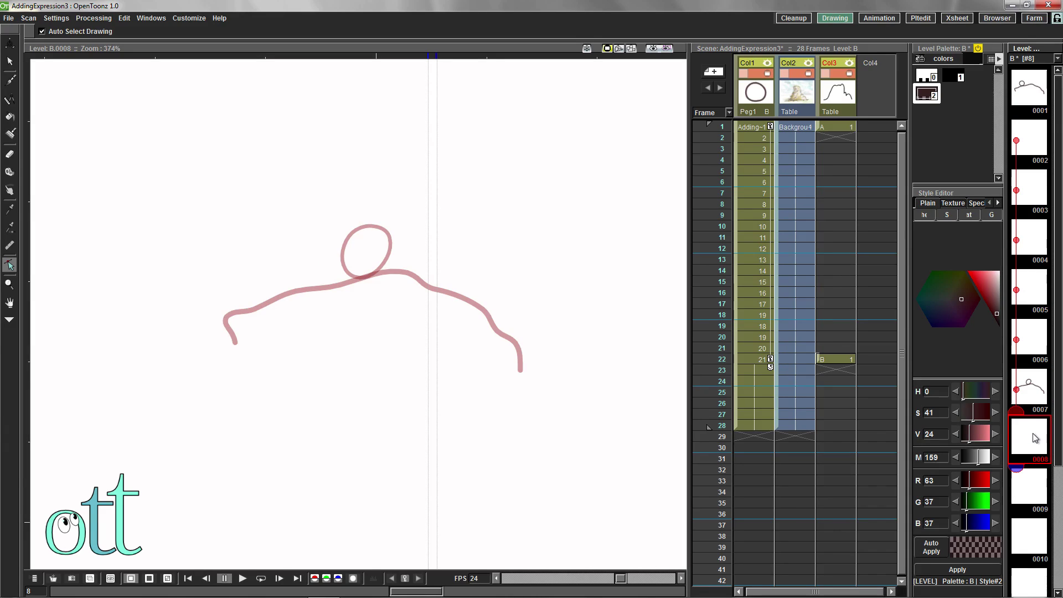
# Rotate the ball on drawing 0013 by -81.15° and move it over the hill's crest by E/W 0.67", N/S -0.14"
pyautogui.scroll(-3, 1033, 438)
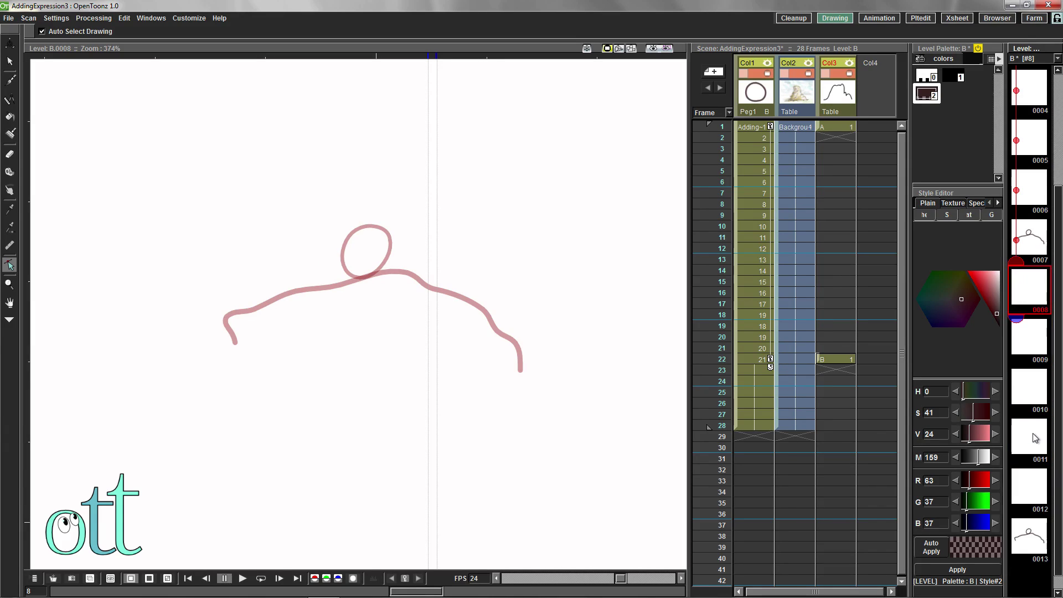
pyautogui.click(1034, 539)
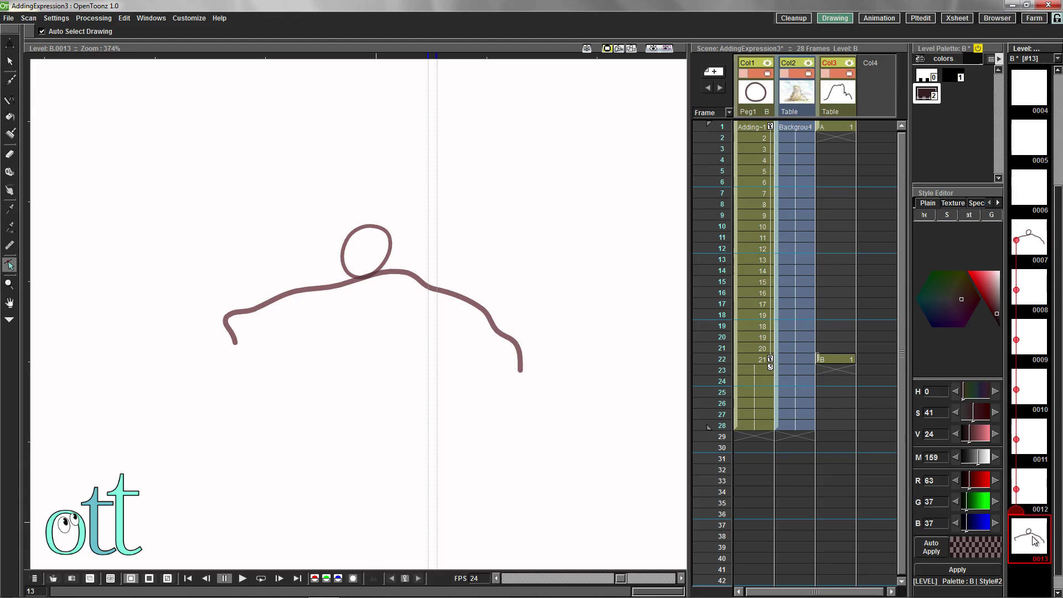
pyautogui.click(9, 61)
pyautogui.click(391, 250)
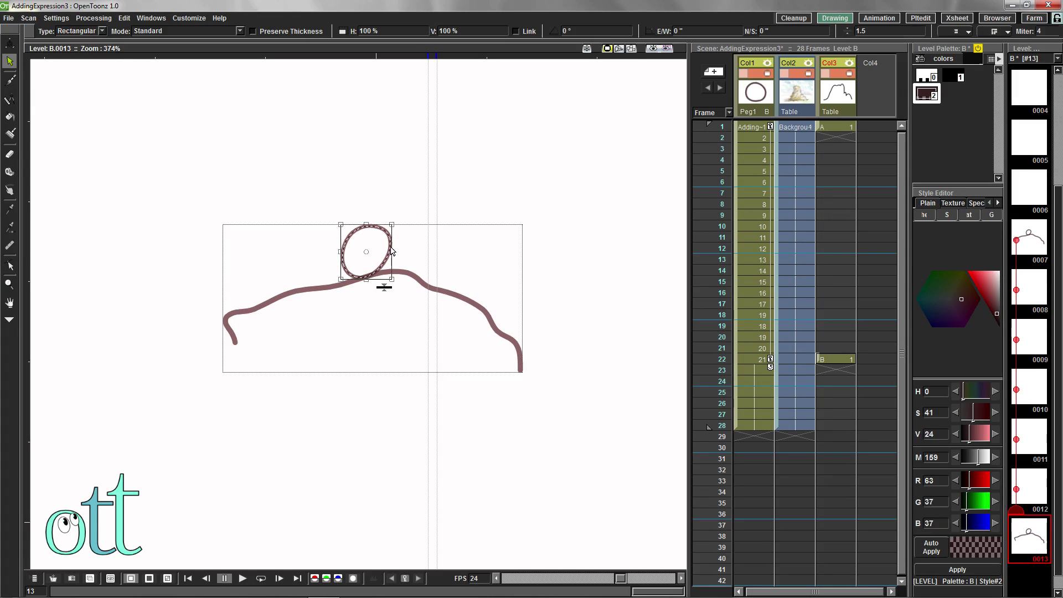
pyautogui.moveTo(396, 221)
pyautogui.mouseDown()
pyautogui.moveTo(423, 275)
pyautogui.moveTo(410, 287)
pyautogui.mouseUp()
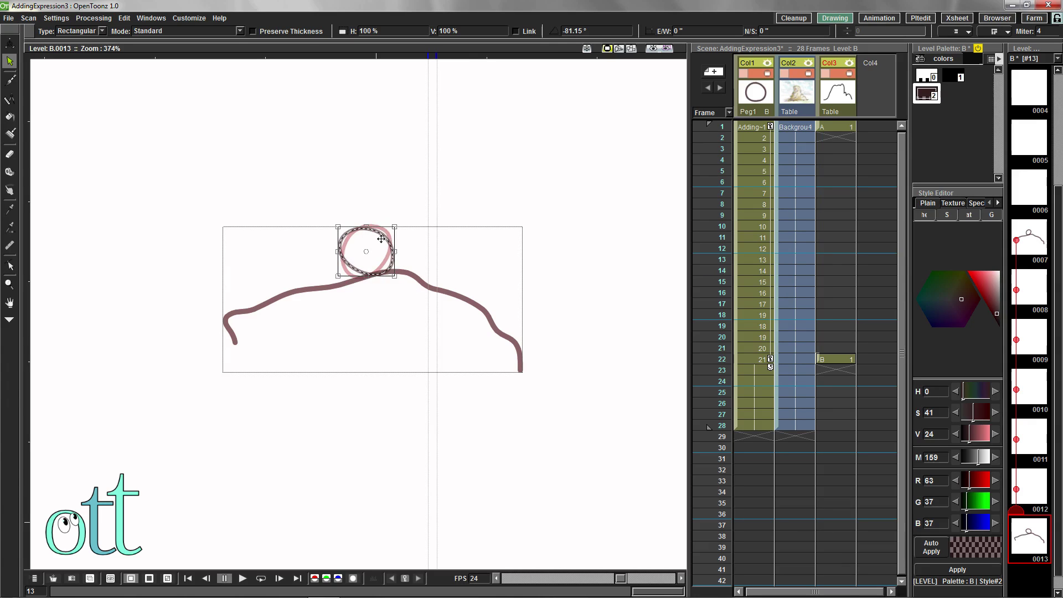
pyautogui.moveTo(381, 239)
pyautogui.mouseDown()
pyautogui.moveTo(418, 238)
pyautogui.moveTo(455, 255)
pyautogui.mouseUp()
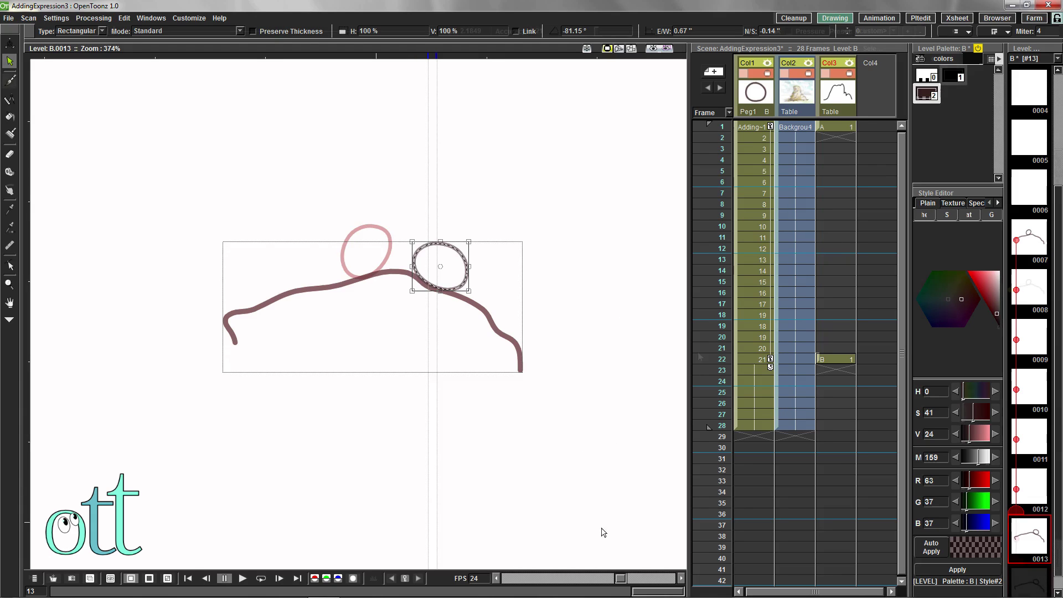
# Duplicate drawing 0013 and insert six blank drawings between it and the copy
pyautogui.moveTo(651, 593); pyautogui.dragTo(411, 571)
pyautogui.click(1039, 289)
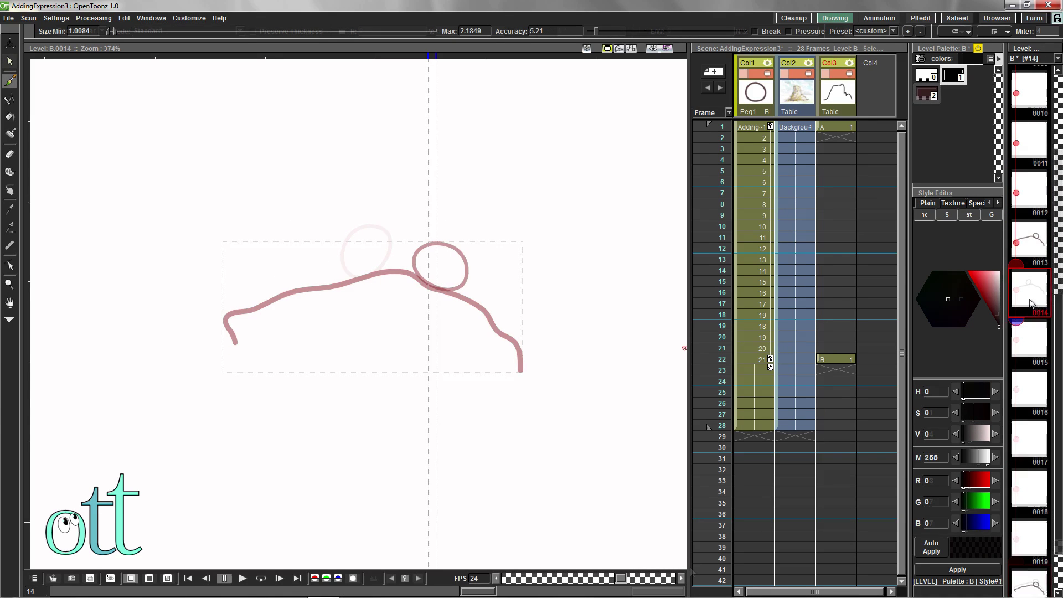
# Rotate the ball on drawing 0020 by -158.02° and move it toward the cliff edge by E/W 0.5", N/S -0.2"
pyautogui.click(1029, 487)
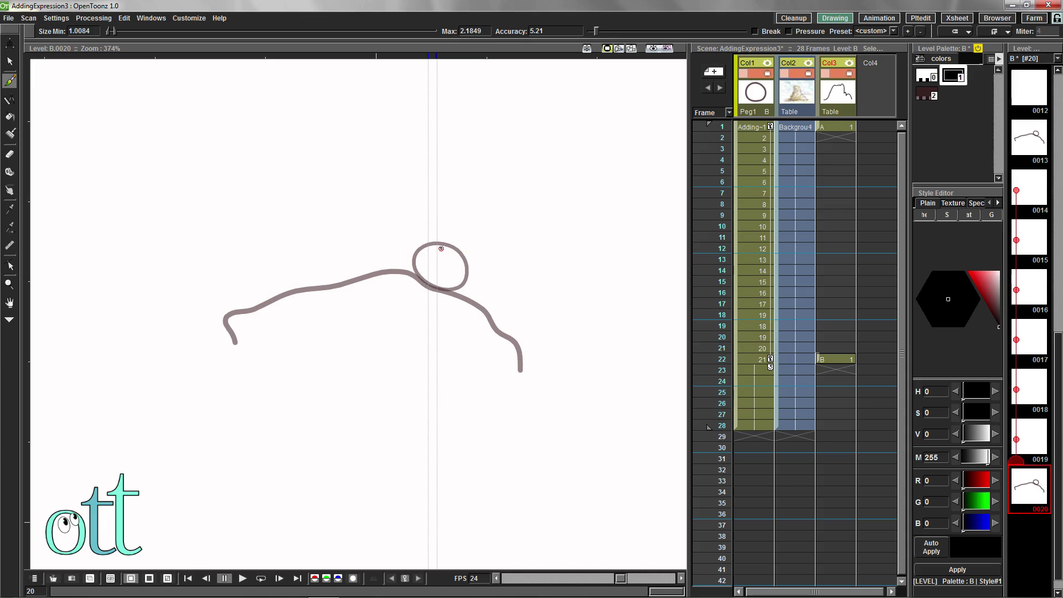
pyautogui.press('s')
pyautogui.click(464, 259)
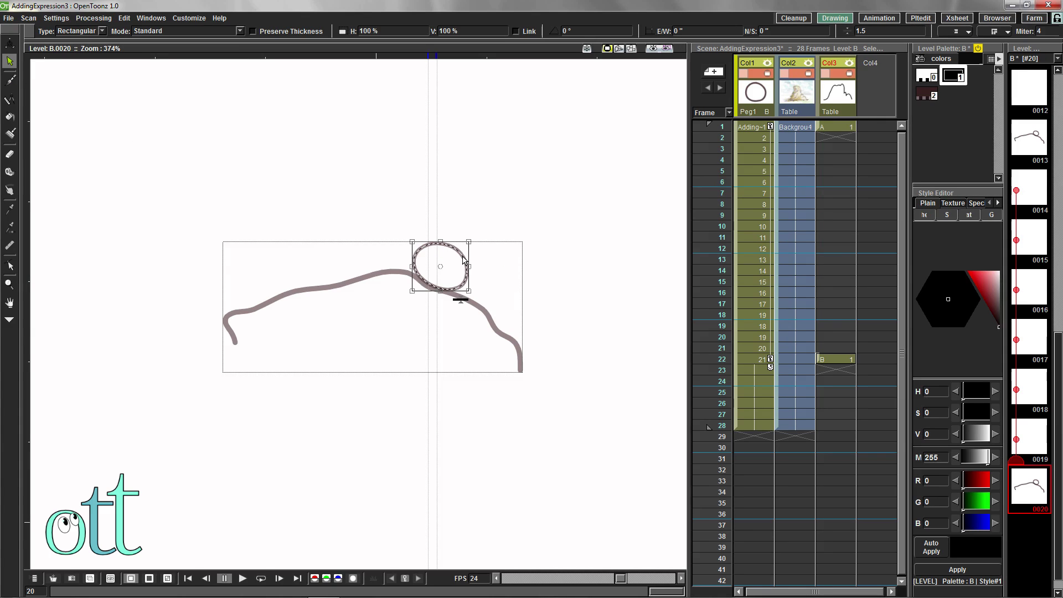
pyautogui.moveTo(474, 237)
pyautogui.mouseDown()
pyautogui.moveTo(487, 280)
pyautogui.moveTo(468, 299)
pyautogui.moveTo(480, 283)
pyautogui.moveTo(531, 280)
pyautogui.moveTo(541, 310)
pyautogui.moveTo(515, 270)
pyautogui.moveTo(519, 278)
pyautogui.mouseUp()
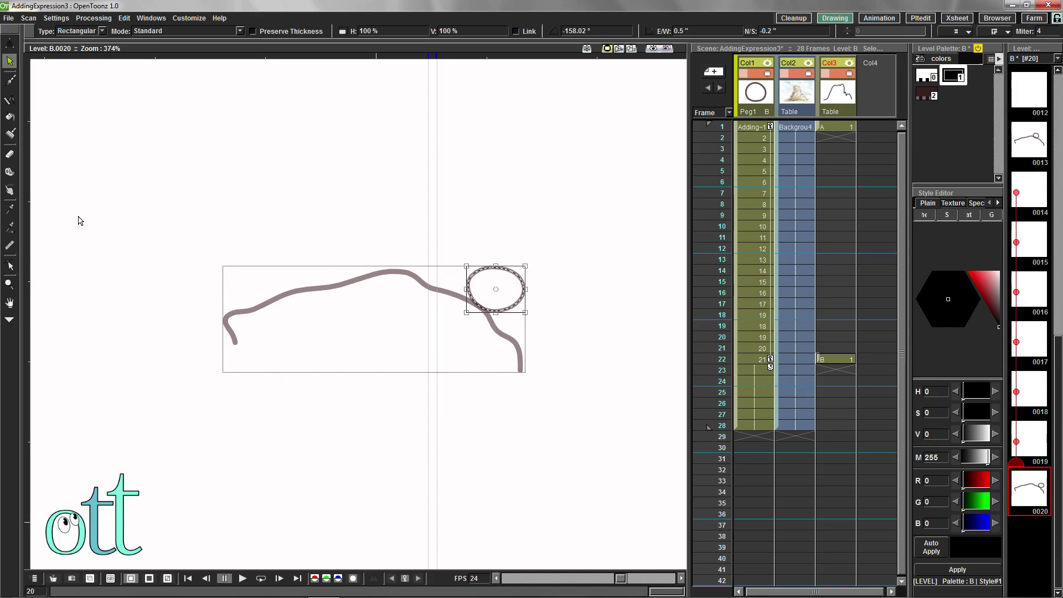
# Reshape the ball on drawing 0020 with its control points into a narrow, stretched form hanging down over the cliff edge
pyautogui.click(10, 265)
pyautogui.click(518, 307)
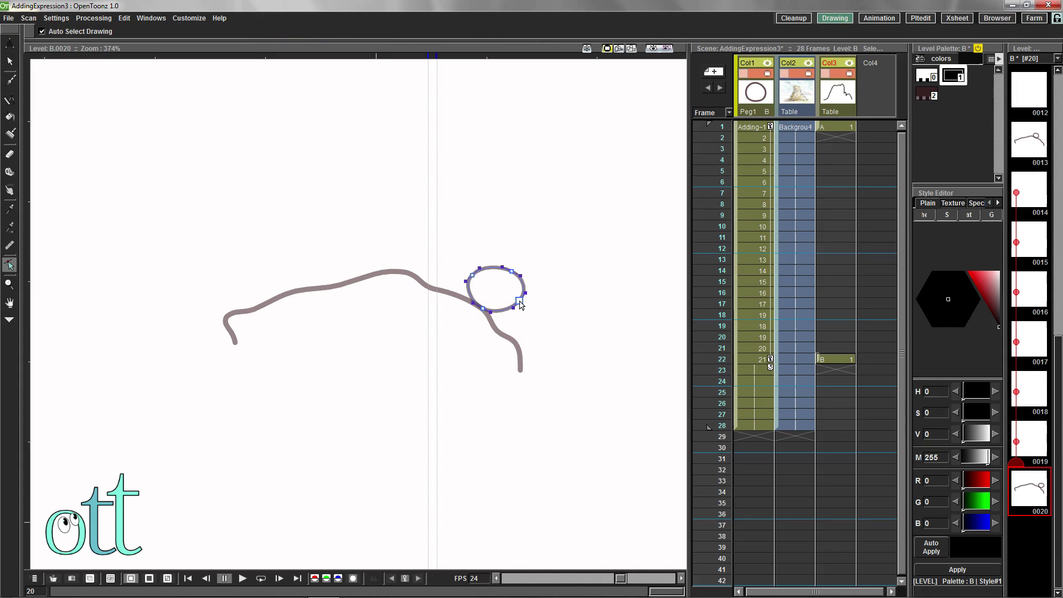
pyautogui.moveTo(517, 306)
pyautogui.mouseDown()
pyautogui.moveTo(507, 323)
pyautogui.moveTo(515, 334)
pyautogui.mouseUp()
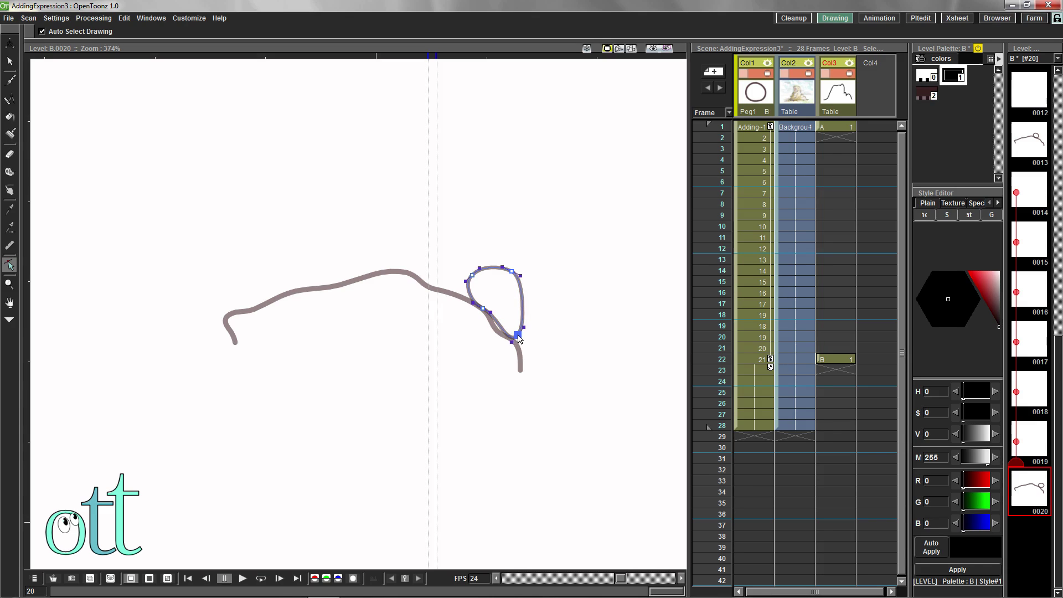
pyautogui.moveTo(512, 272); pyautogui.dragTo(504, 286)
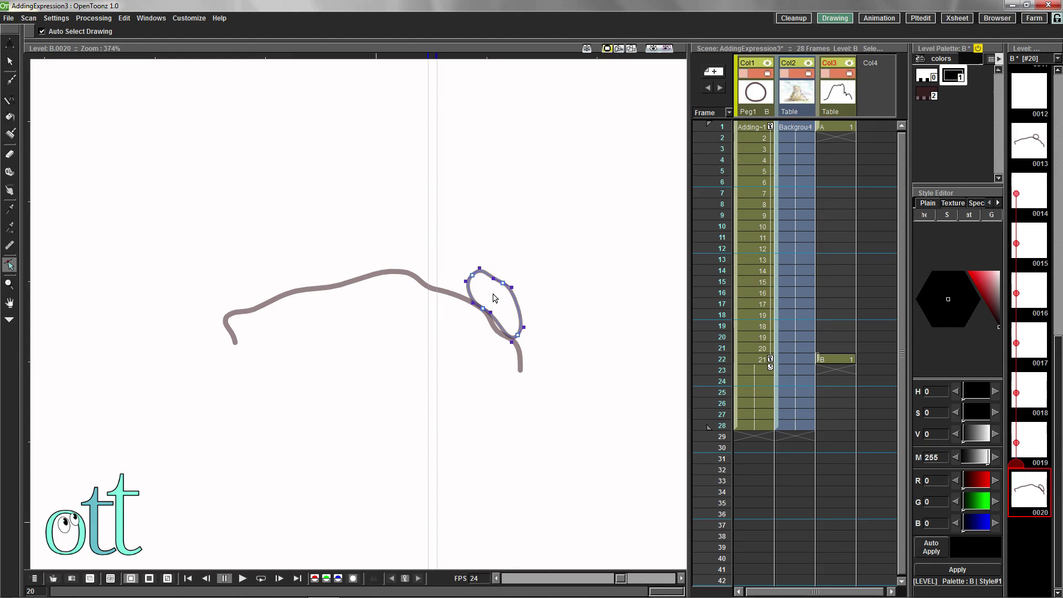
pyautogui.moveTo(500, 326); pyautogui.dragTo(515, 316)
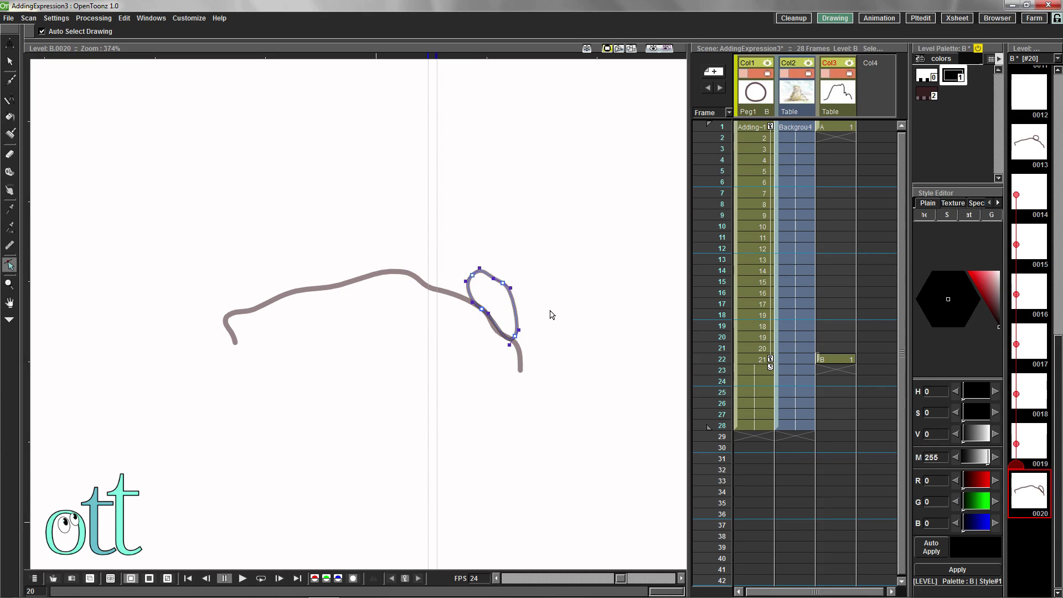
pyautogui.click(10, 61)
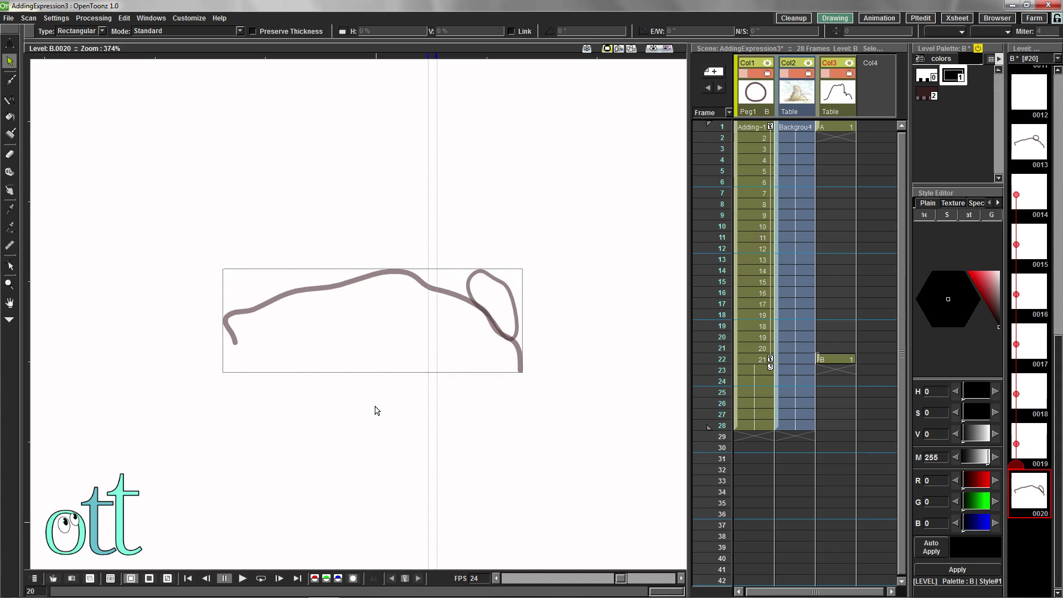
# Return to drawing 0001 at the start of level B
pyautogui.moveTo(665, 594); pyautogui.dragTo(707, 593)
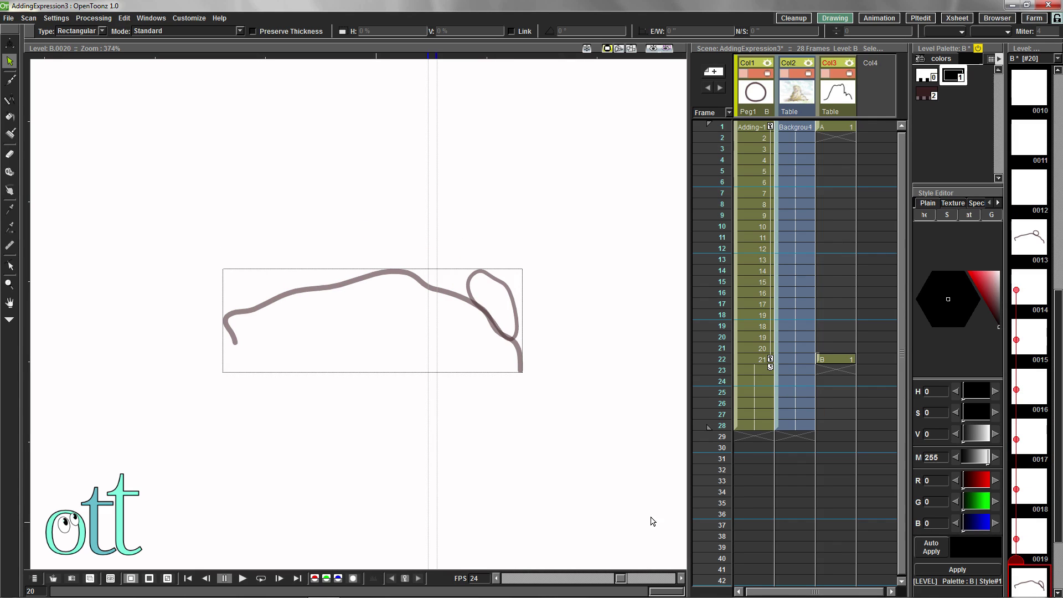
pyautogui.scroll(5, 1037, 296)
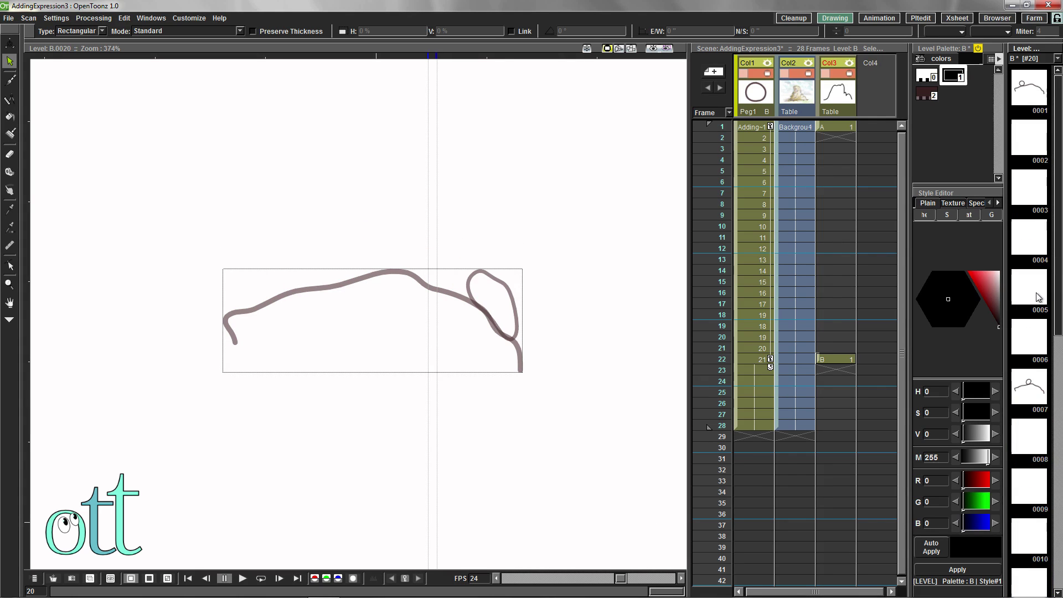
pyautogui.click(1037, 88)
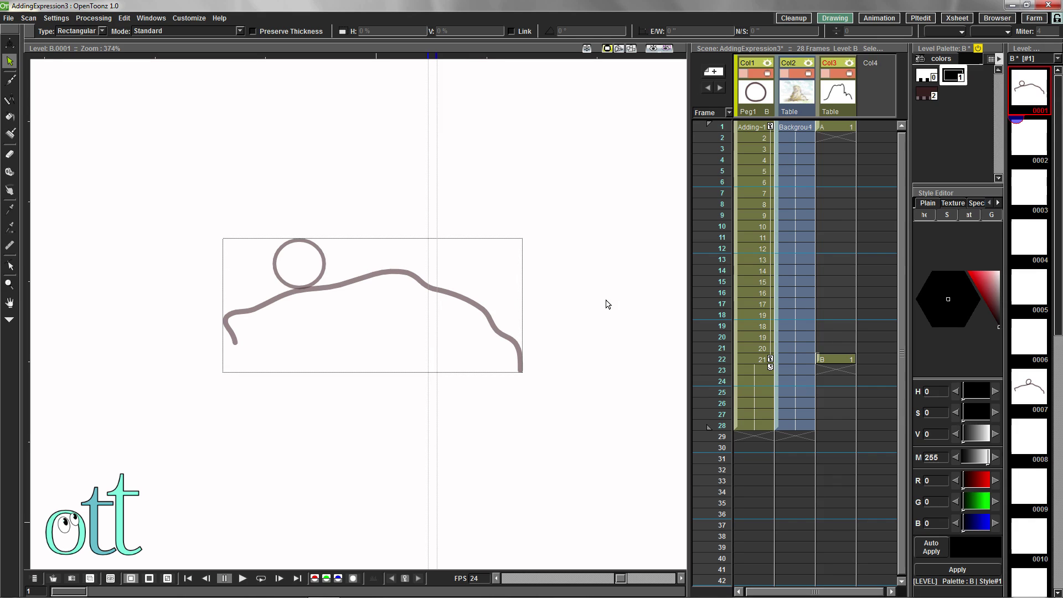
# Delete the cliff outline from drawings 0001 and 0007, keeping only the ball on each
pyautogui.click(483, 314)
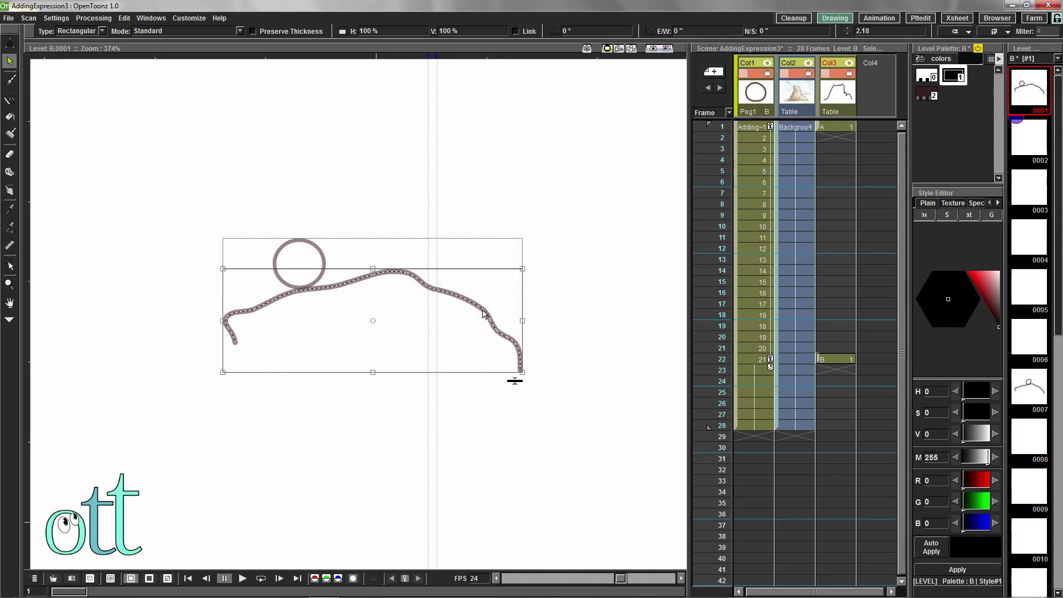
pyautogui.press('Delete')
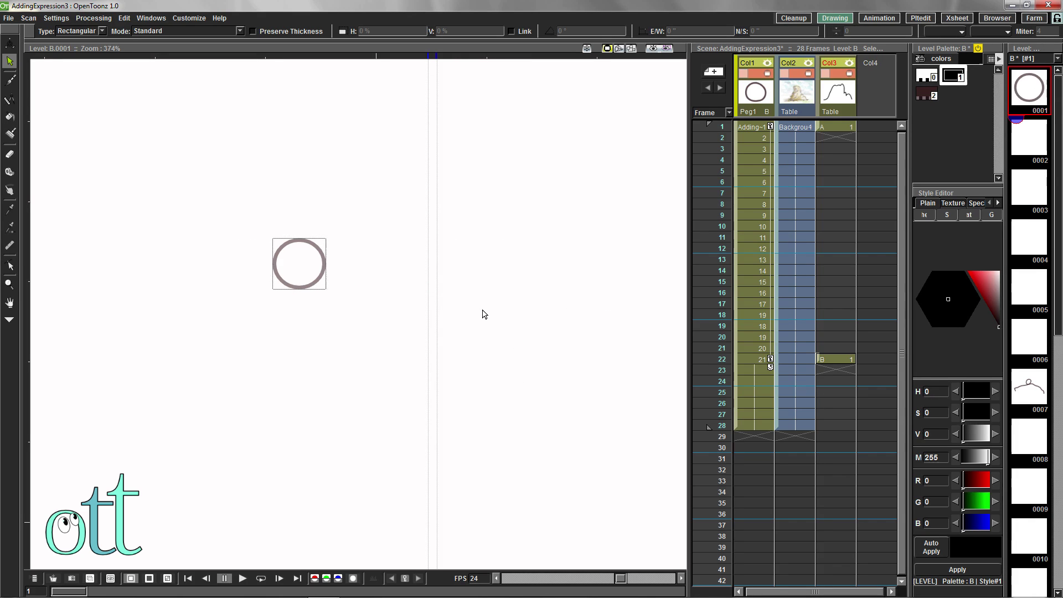
pyautogui.click(1029, 387)
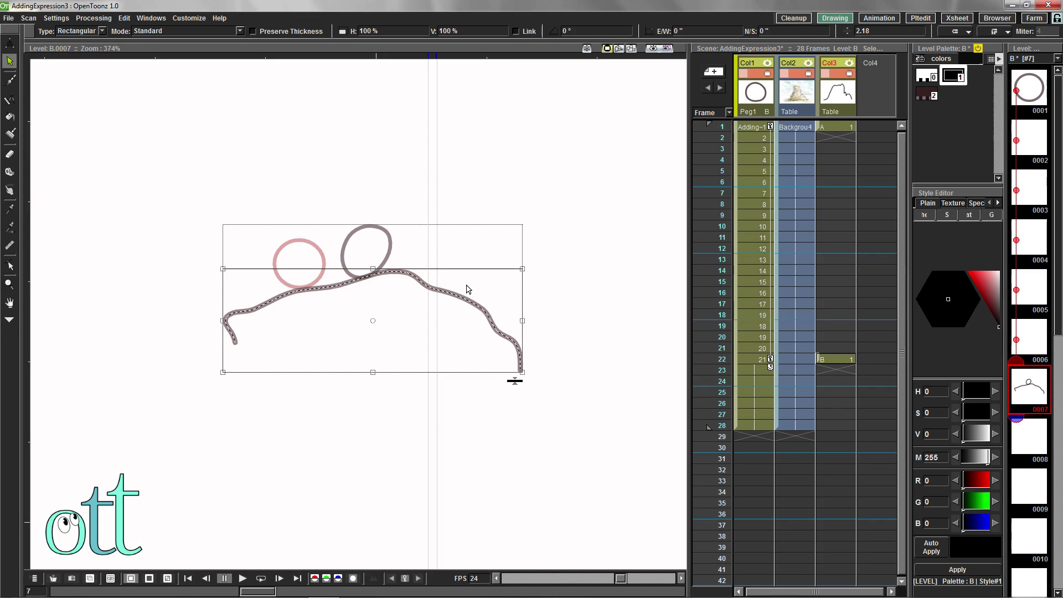
pyautogui.press('Delete')
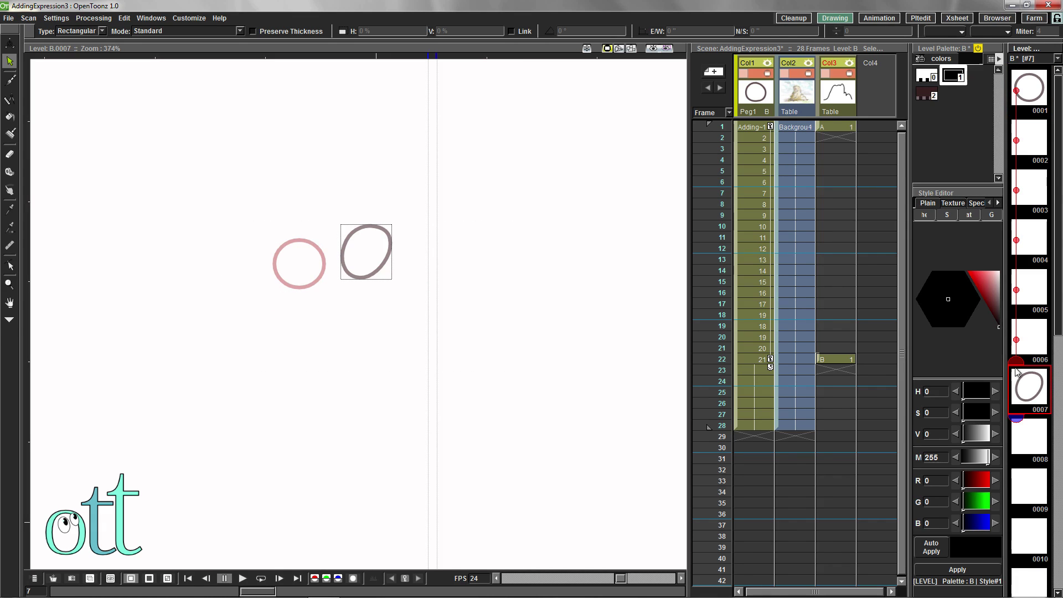
# Try automatic inbetweening across drawings 0001 to 0007, and undo the generated drawings
pyautogui.keyDown('shift'); pyautogui.click(1029, 95); pyautogui.keyUp('shift')
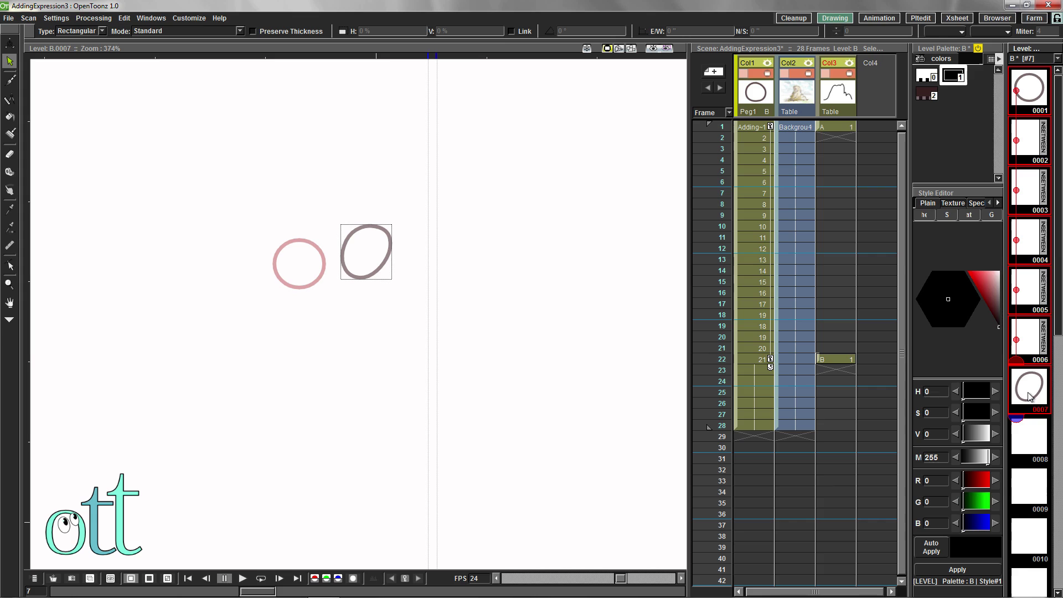
pyautogui.click(1046, 243)
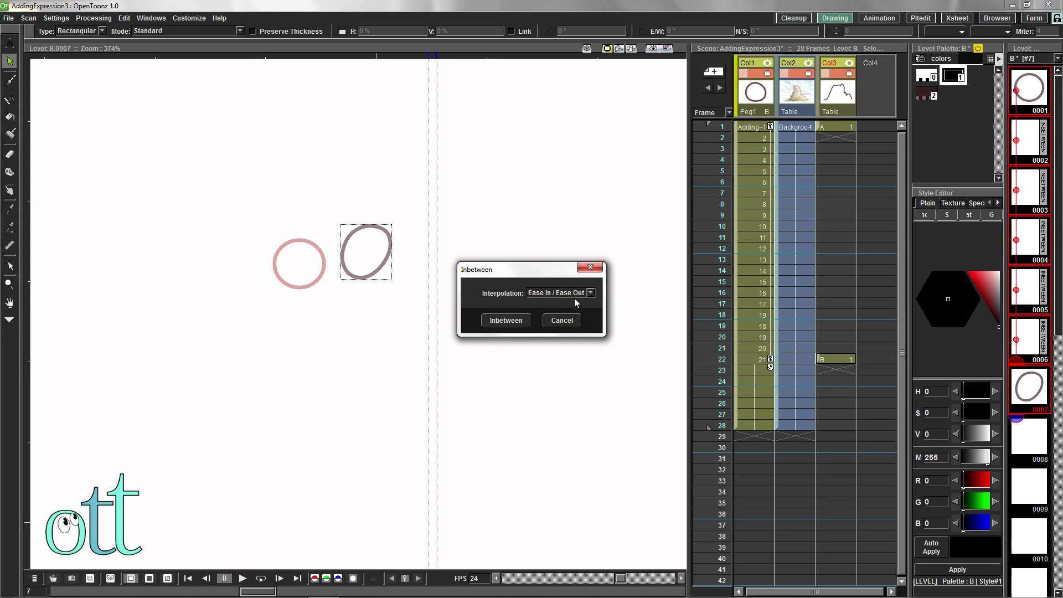
pyautogui.click(591, 294)
pyautogui.click(546, 302)
pyautogui.click(505, 323)
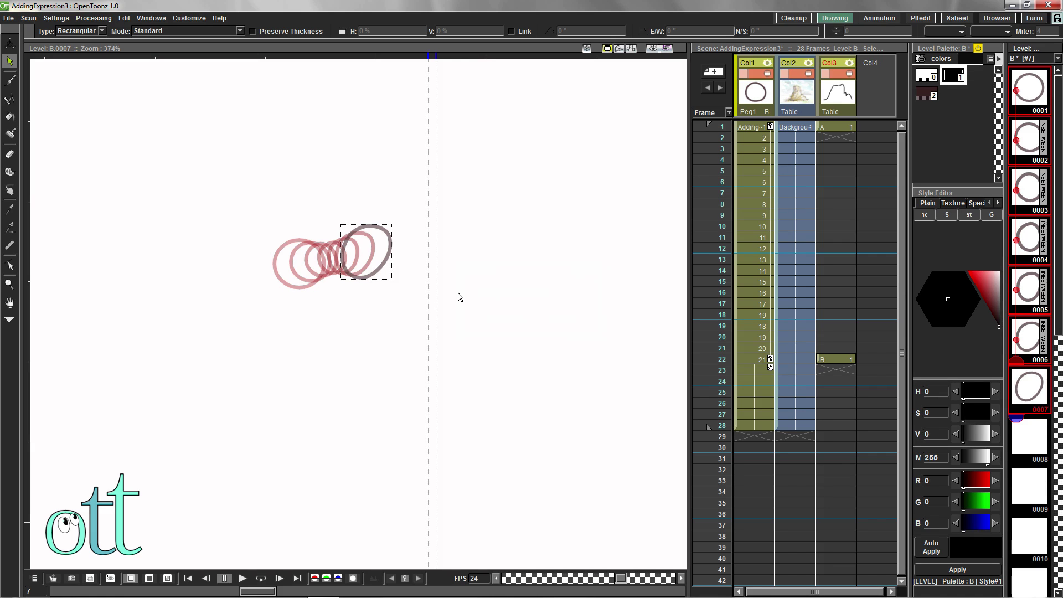
pyautogui.hotkey('ctrl', 'z')
# Paste the cliff outline back into drawings 0001 and 0007
pyautogui.click(1031, 138)
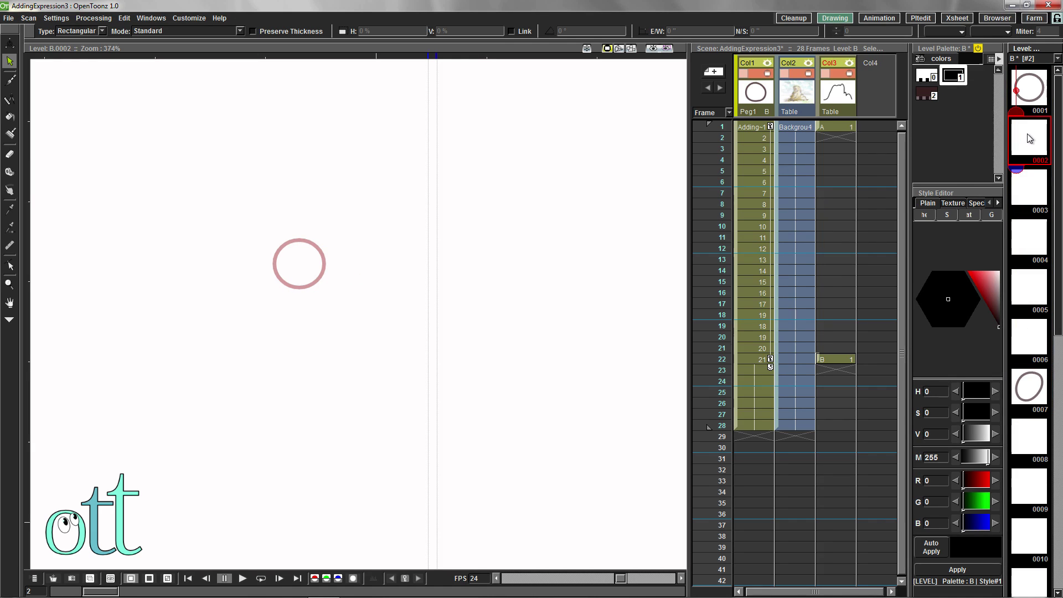
pyautogui.click(1029, 89)
pyautogui.hotkey('ctrl', 'v')
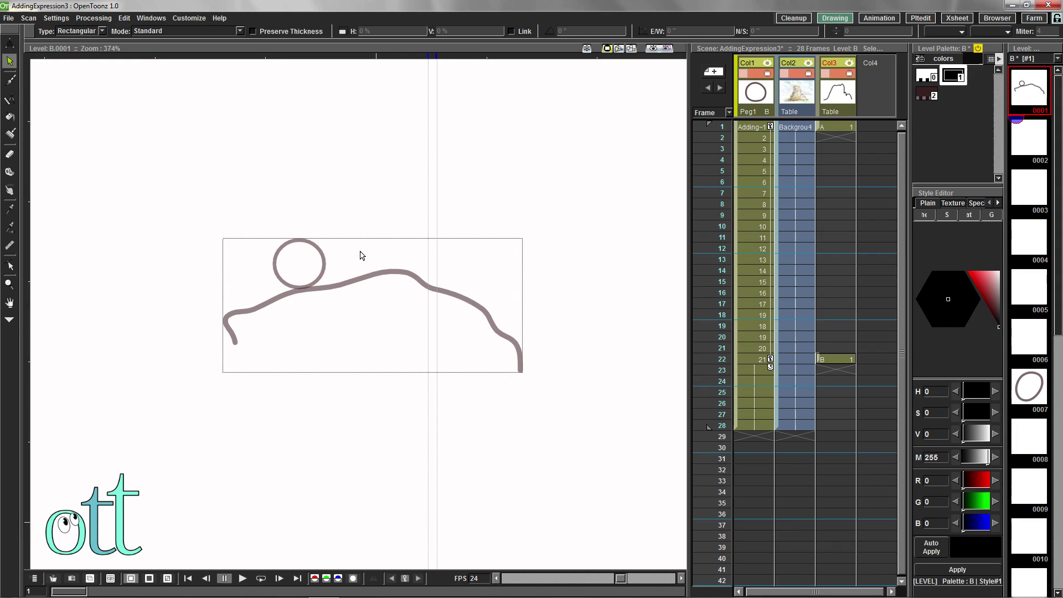
pyautogui.click(1029, 388)
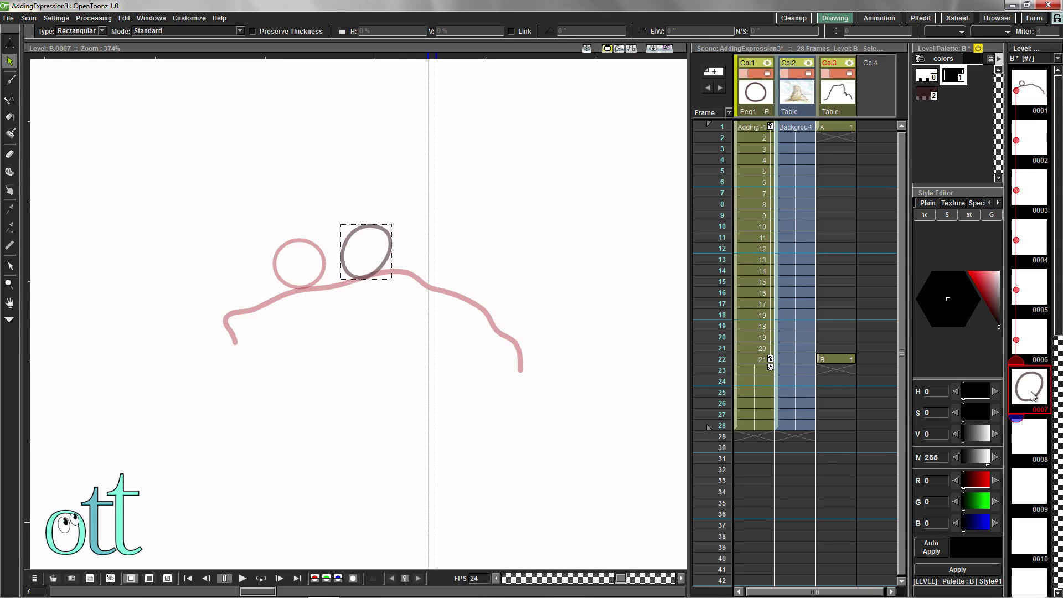
pyautogui.hotkey('ctrl', 'v')
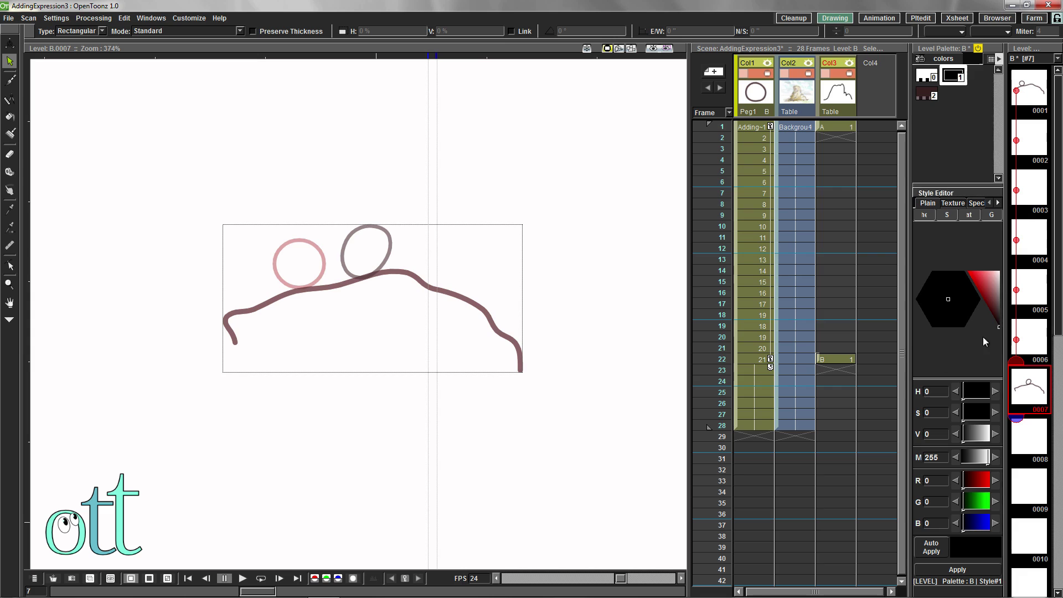
# Copy the ball from drawing 0001 into blank drawing 0002
pyautogui.click(1033, 97)
pyautogui.click(326, 267)
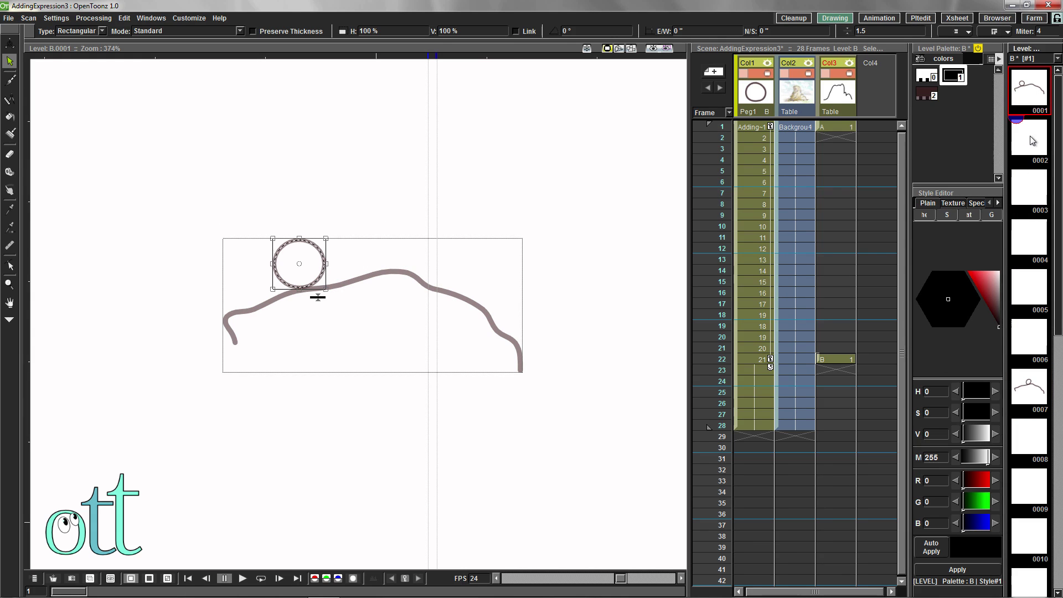
pyautogui.press('.')
pyautogui.hotkey('ctrl', 'v')
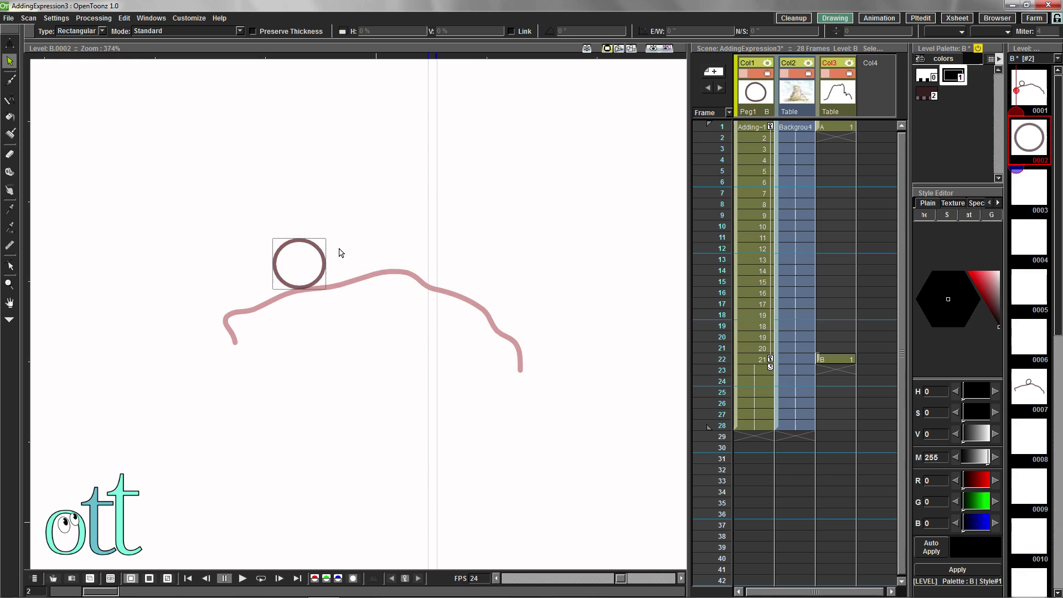
# Offset the ball on drawing 0002 by E/W 0.08", N/S 0.04", scale it to H 105.24%, V 92.92% and rotate it -25.89°
pyautogui.moveTo(319, 252); pyautogui.dragTo(326, 247)
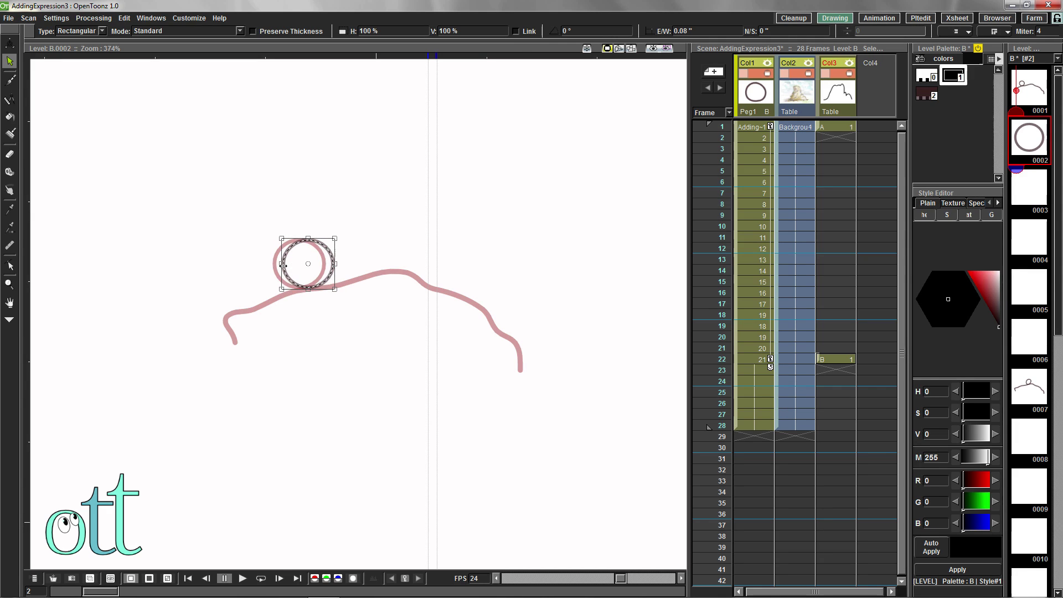
pyautogui.moveTo(280, 263); pyautogui.dragTo(307, 242)
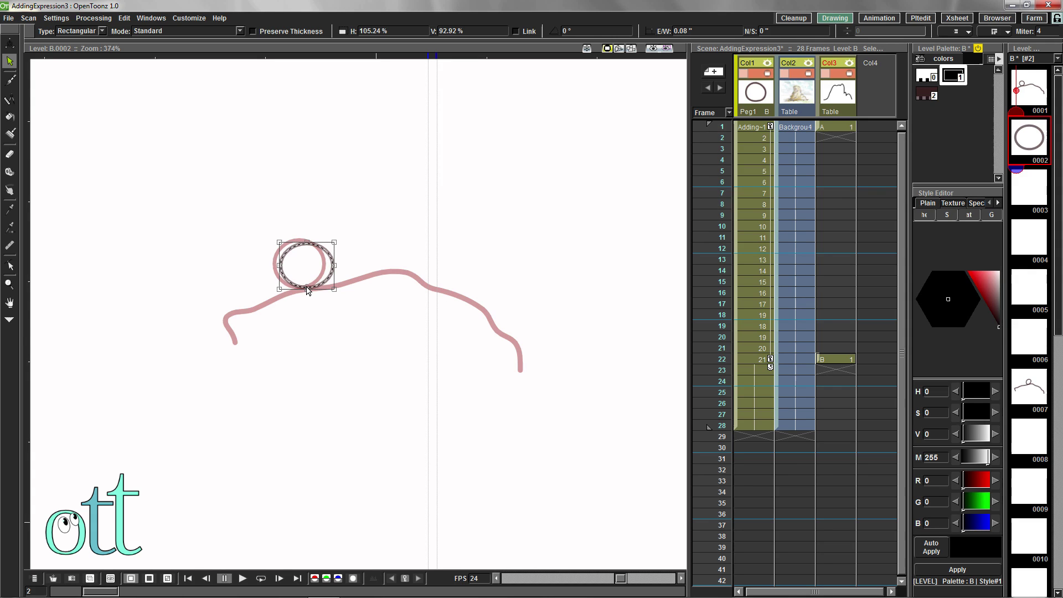
pyautogui.moveTo(335, 238); pyautogui.dragTo(297, 244)
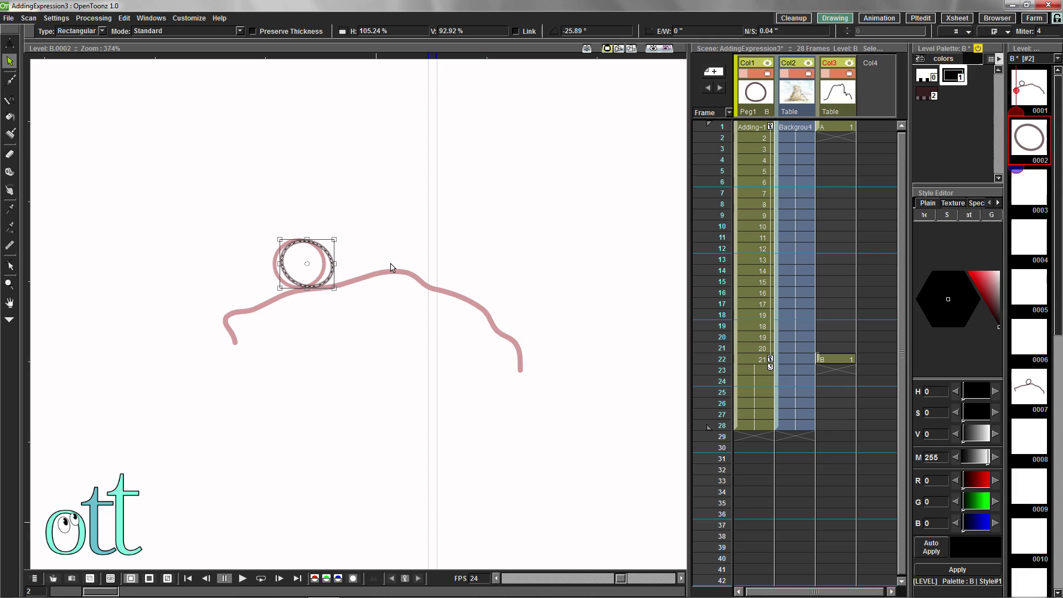
# Paste the ball into drawing 0003, rotated -45.38° and offset by E/W 0.05", N/S 0.02"
pyautogui.click(1028, 196)
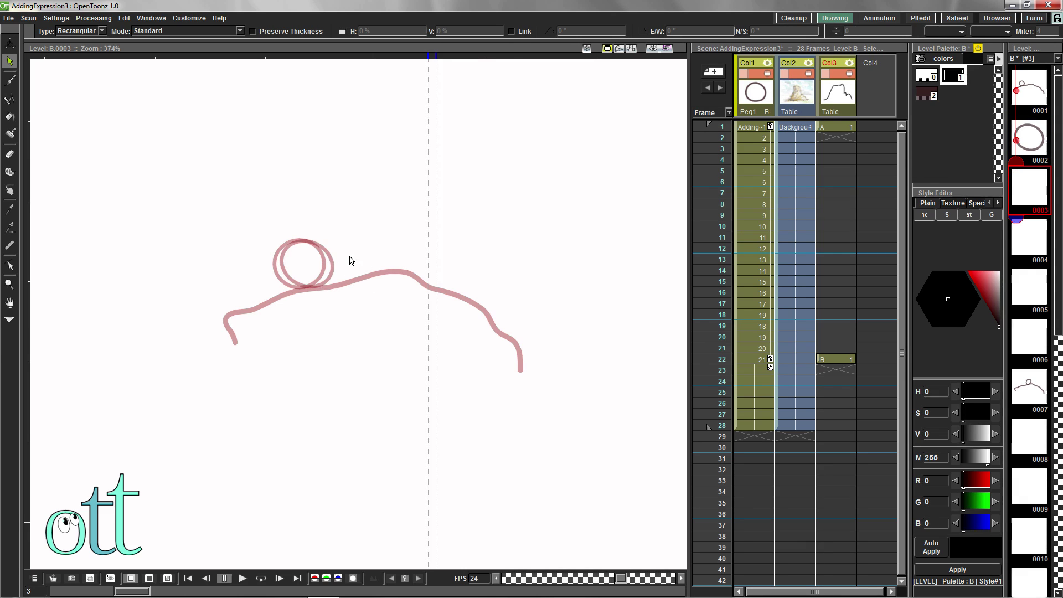
pyautogui.hotkey('ctrl', 'v')
pyautogui.click(321, 247)
pyautogui.moveTo(337, 236)
pyautogui.mouseDown()
pyautogui.moveTo(346, 264)
pyautogui.moveTo(320, 242)
pyautogui.mouseUp()
pyautogui.hotkey('ctrl', 'z')
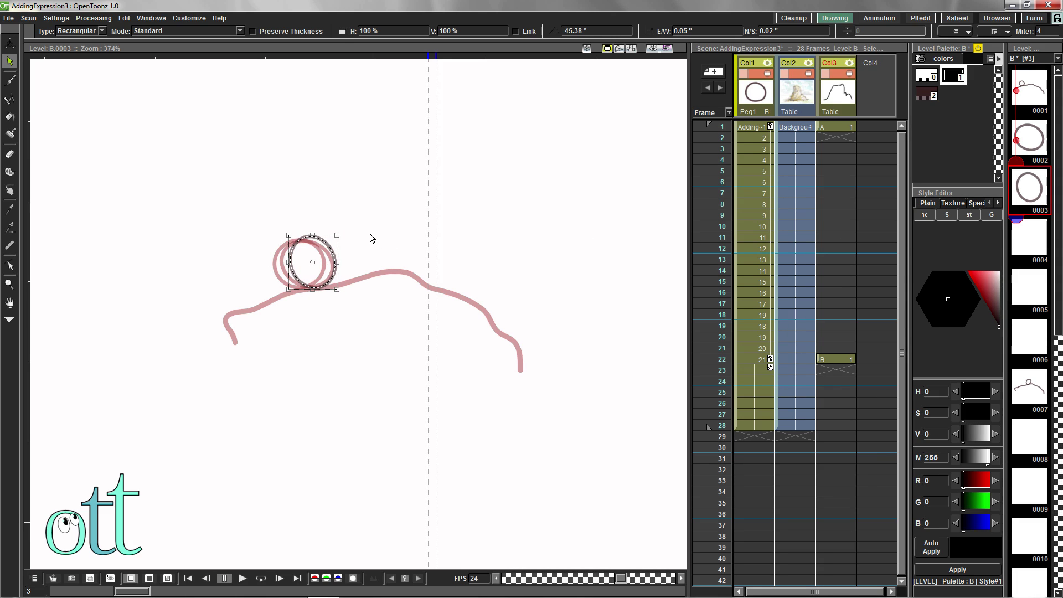
# Paste the ball into drawing 0004, rotated -36.95° and offset by E/W 0.12", N/S 0.01"
pyautogui.click(1027, 242)
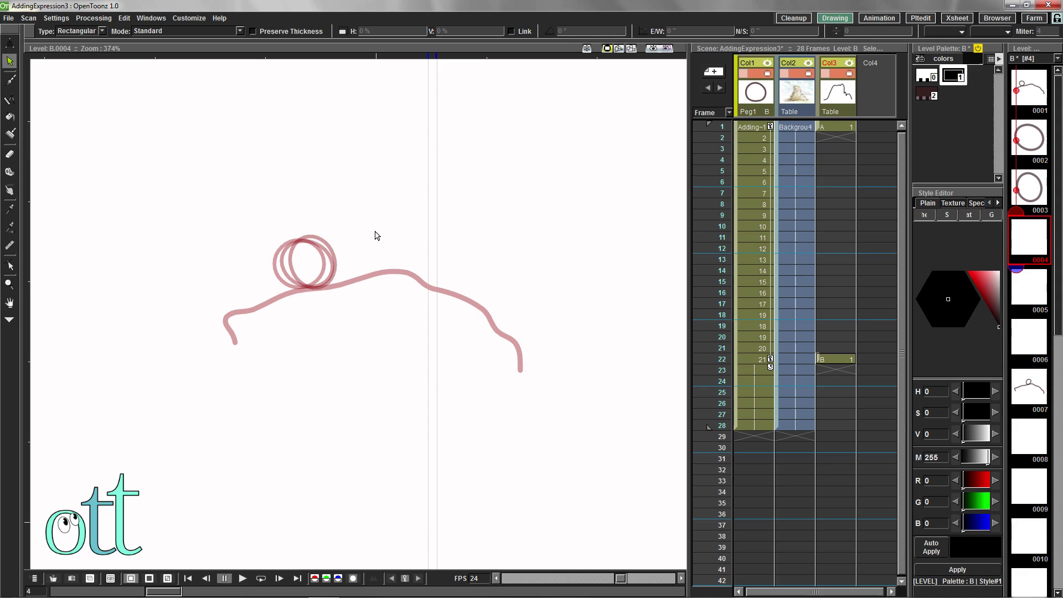
pyautogui.hotkey('ctrl', 'v')
pyautogui.moveTo(341, 231)
pyautogui.mouseDown()
pyautogui.moveTo(363, 253)
pyautogui.moveTo(338, 241)
pyautogui.mouseUp()
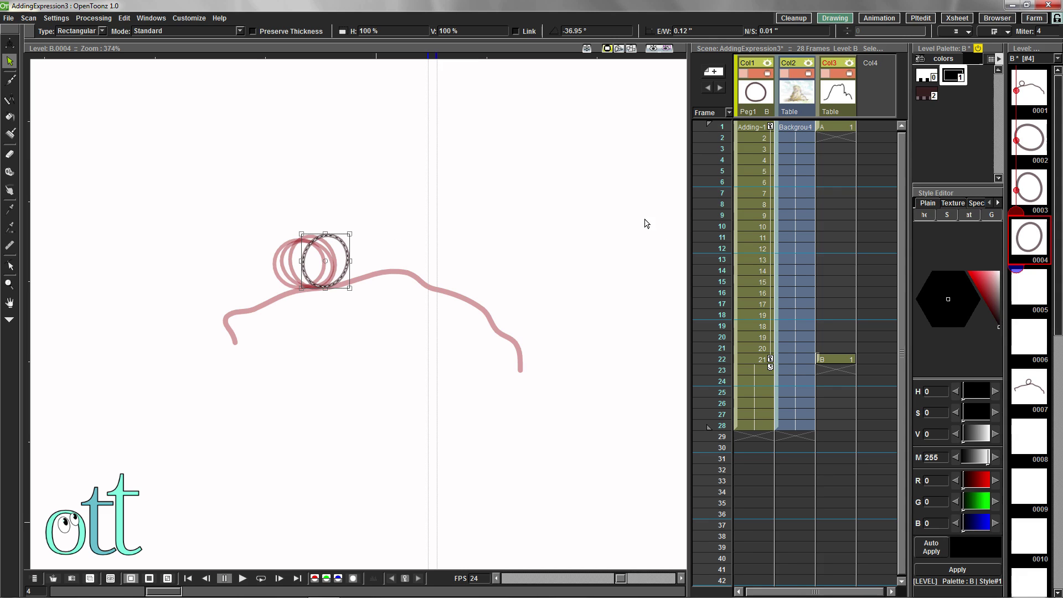
# Paste the ball into drawing 0005, rotated -44.62°, squashed to V 93.21% and offset by E/W 0.14", N/S -0.01"
pyautogui.press('.')
pyautogui.hotkey('ctrl', 'v')
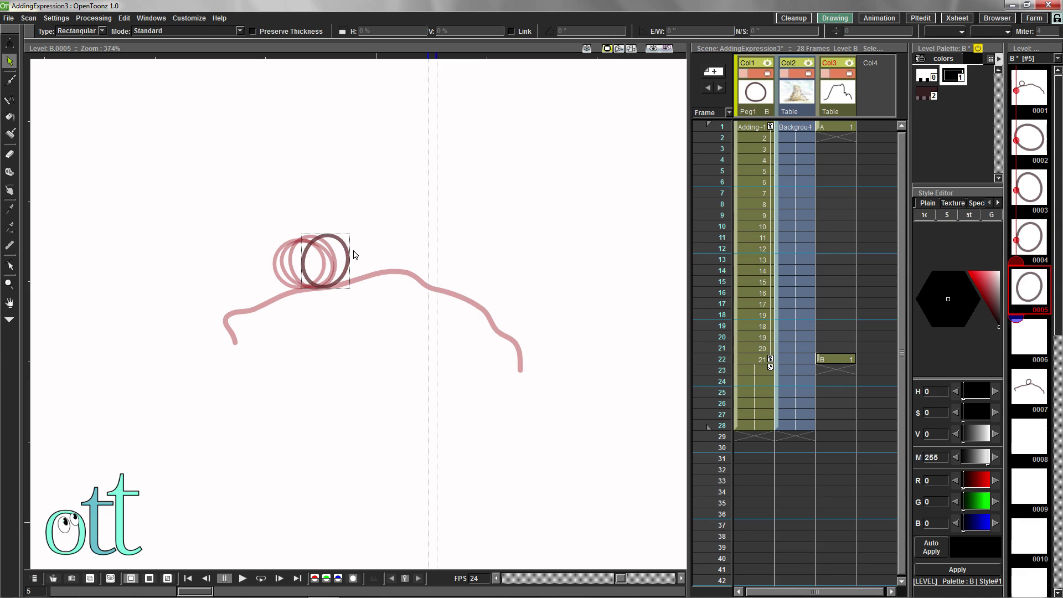
pyautogui.click(341, 247)
pyautogui.moveTo(352, 232)
pyautogui.mouseDown()
pyautogui.moveTo(373, 257)
pyautogui.moveTo(338, 236)
pyautogui.moveTo(354, 246)
pyautogui.mouseUp()
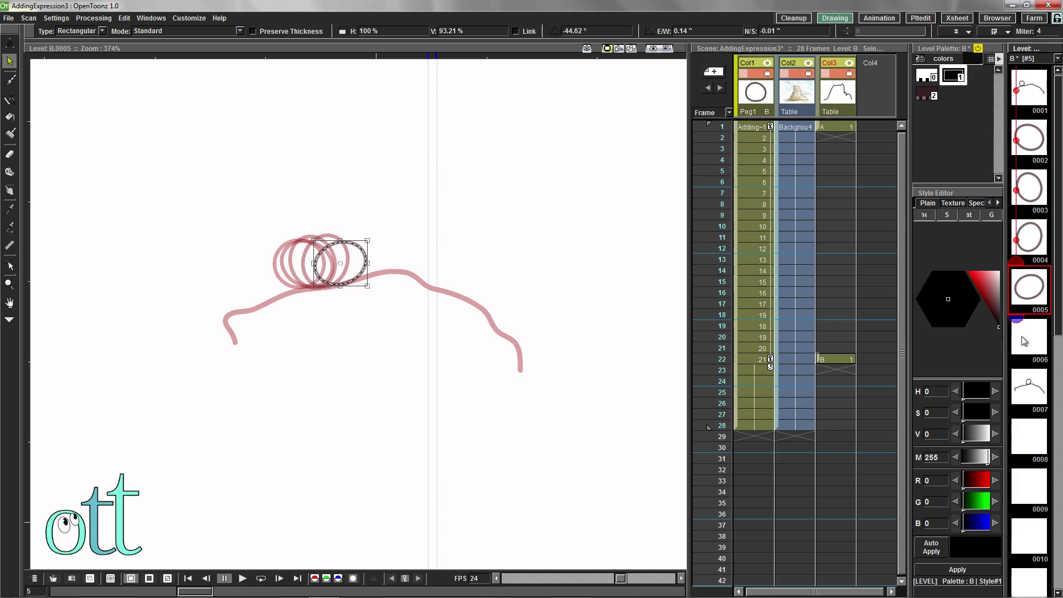
# Paste the ball into drawing 0006, rotated -66.5° and offset by E/W 0.04", N/S 0.05"
pyautogui.press('.')
pyautogui.hotkey('ctrl', 'v')
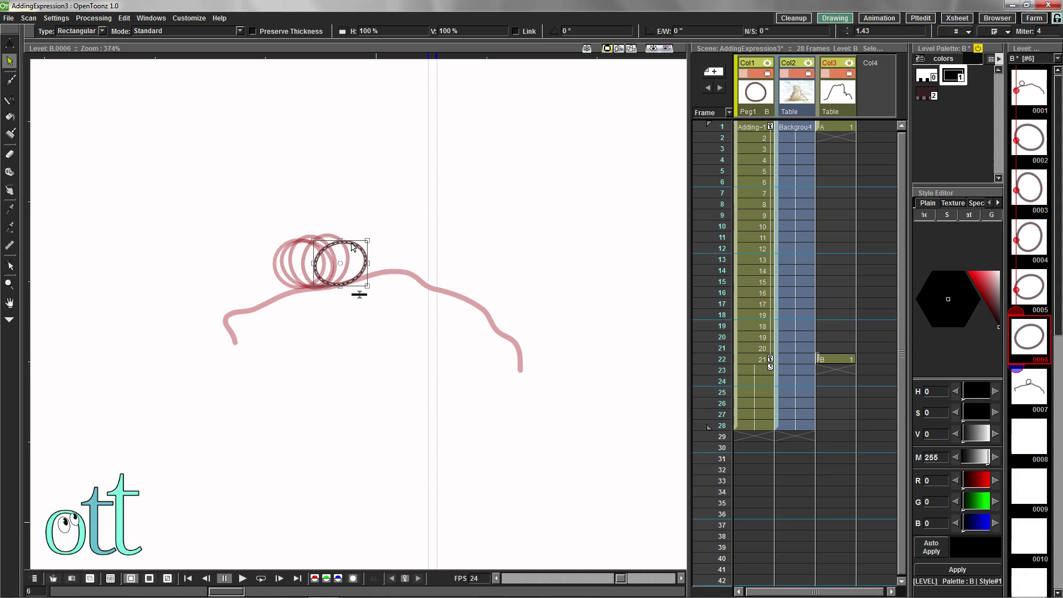
pyautogui.moveTo(374, 234); pyautogui.dragTo(388, 285)
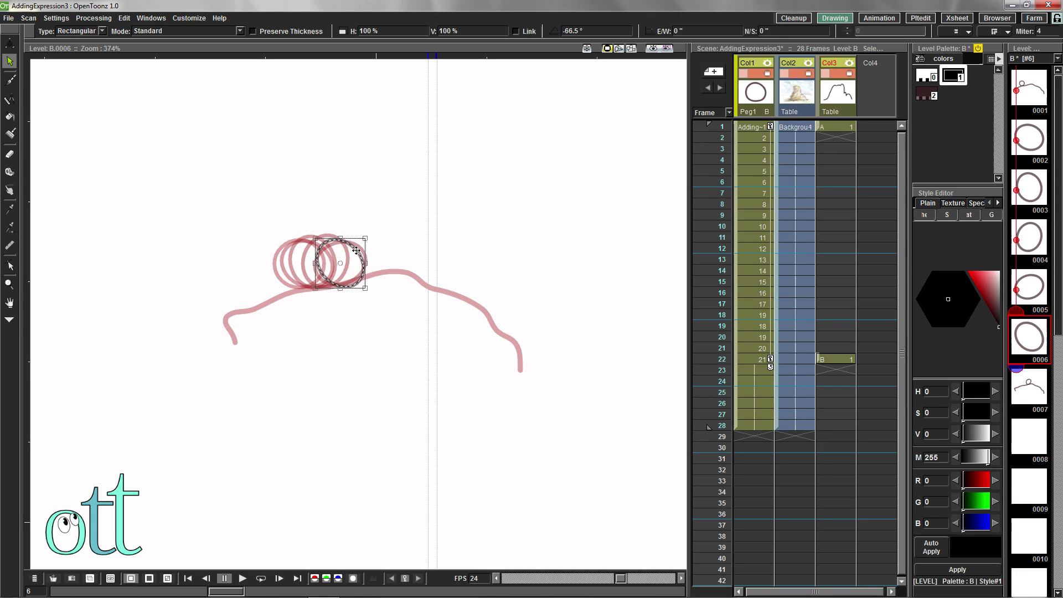
pyautogui.moveTo(360, 248); pyautogui.dragTo(358, 245)
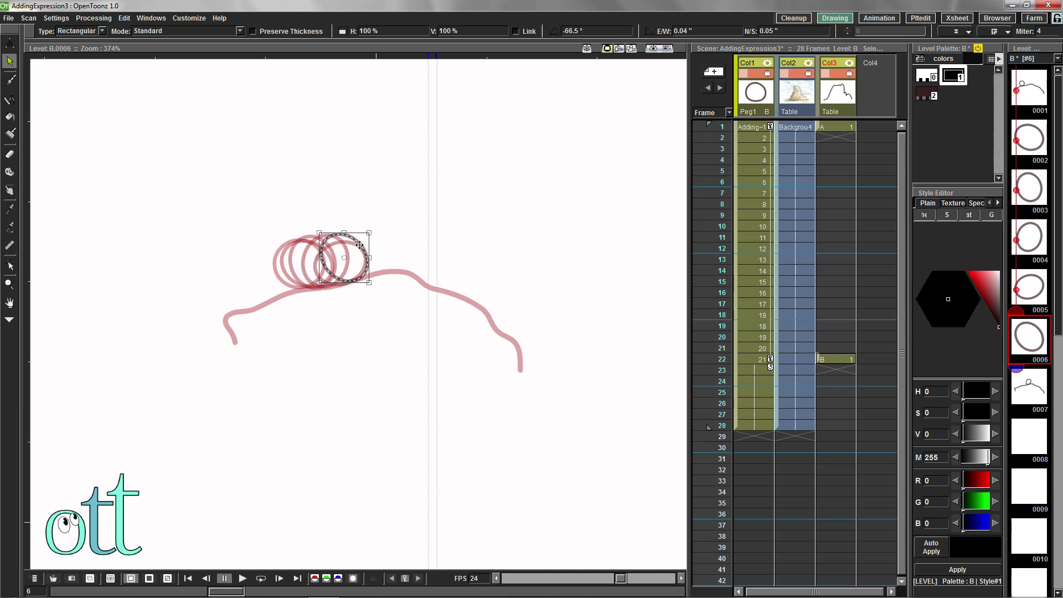
# Insert a blank drawing before 0007 and copy the ball from 0006 into it, rotated -47° and offset by E/W 0.09", N/S 0.03"
pyautogui.click(1029, 391)
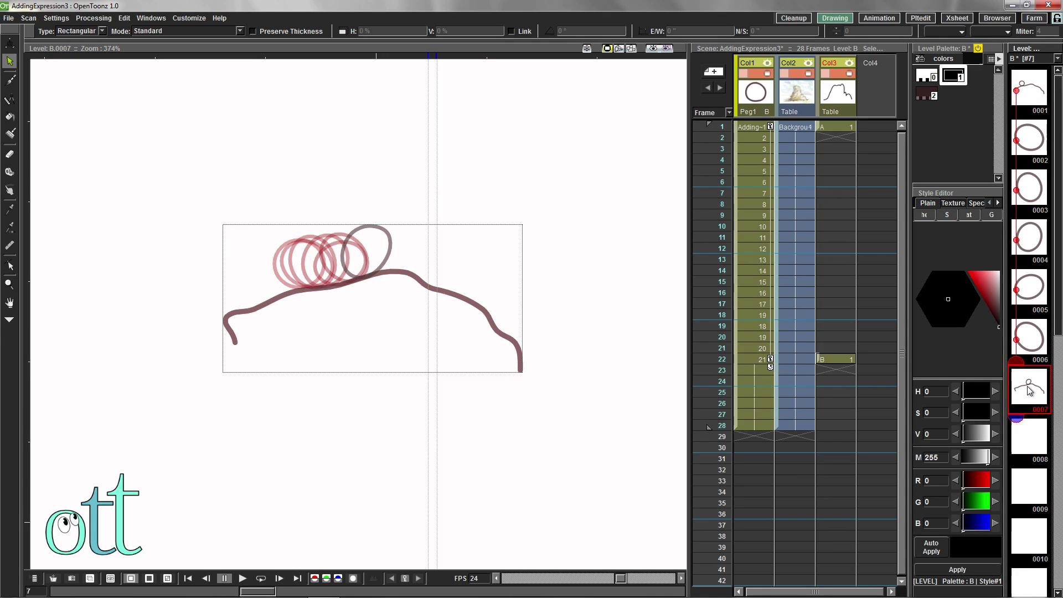
pyautogui.press('Insert')
pyautogui.click(1029, 338)
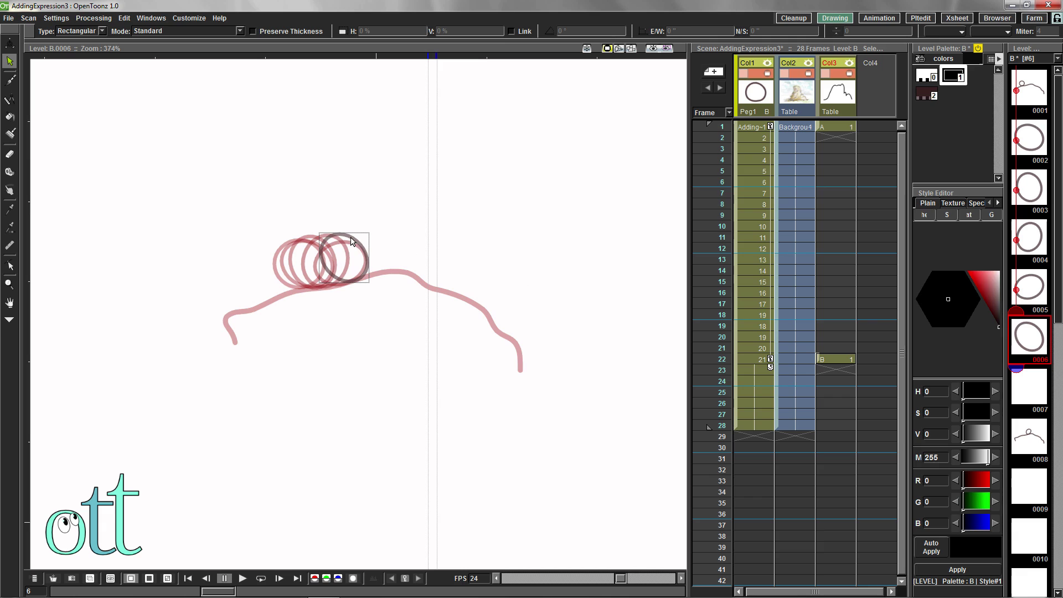
pyautogui.click(354, 281)
pyautogui.hotkey('ctrl', 'c')
pyautogui.press('.')
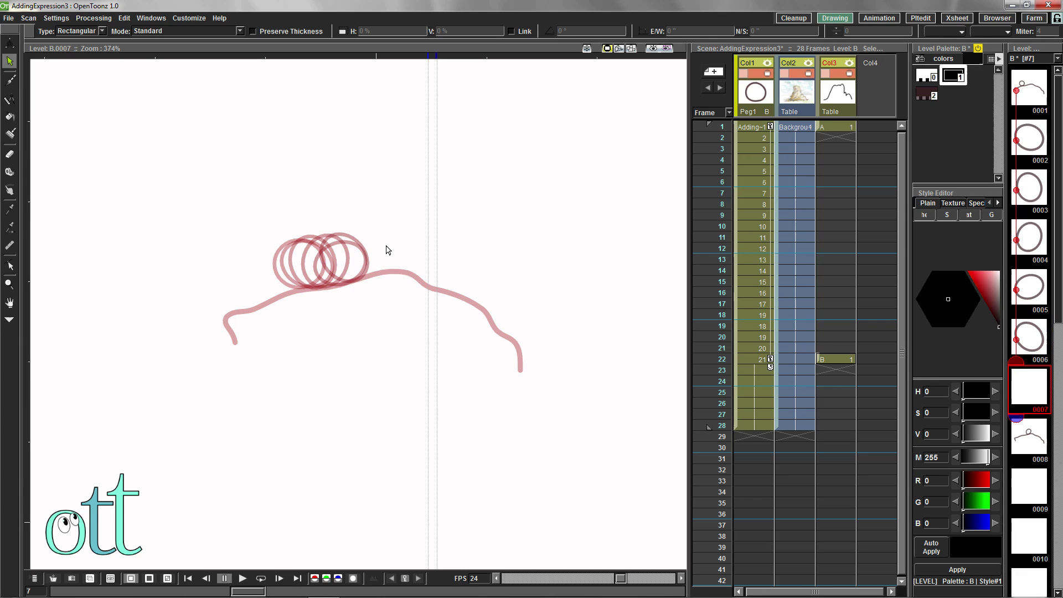
pyautogui.hotkey('ctrl', 'v')
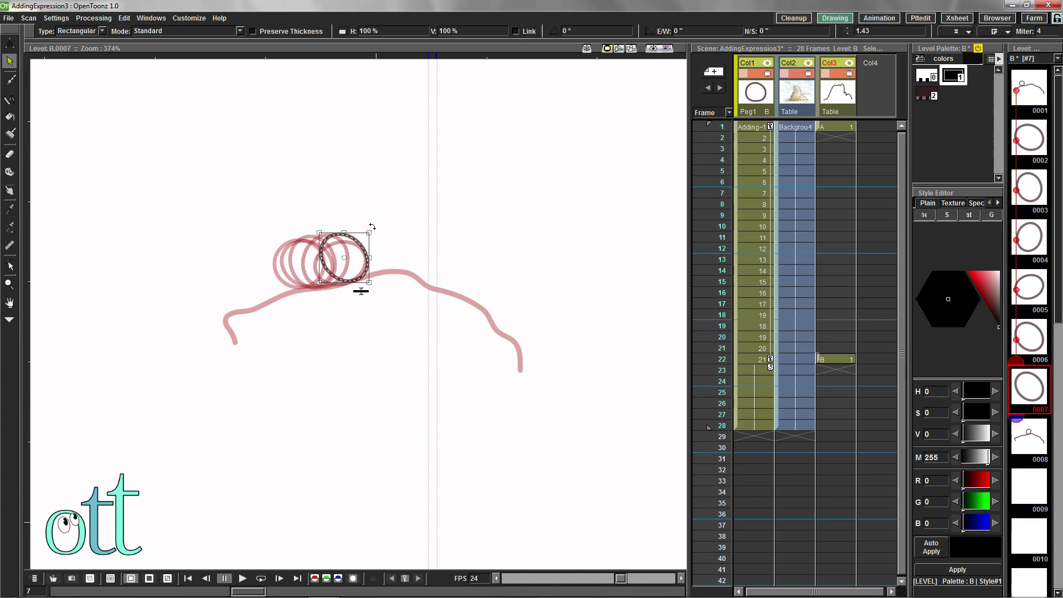
pyautogui.moveTo(372, 226); pyautogui.dragTo(372, 249)
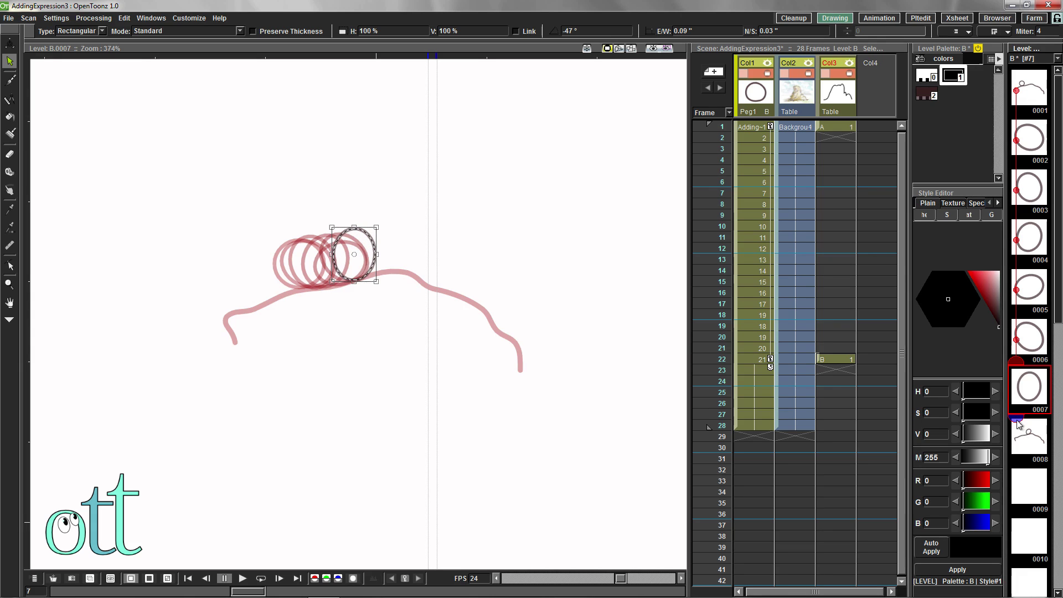
# Compare drawing 0007 with 0008 in onion skin, and deactivate onion skin to scrub through the drawings up to 0008
pyautogui.click(1017, 439)
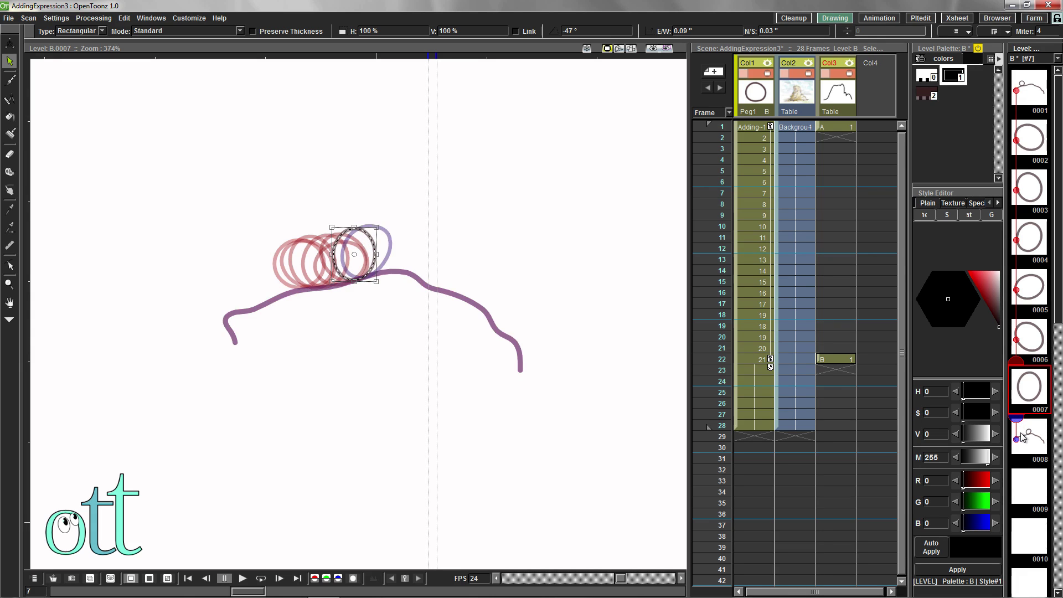
pyautogui.rightClick(471, 190)
pyautogui.click(509, 260)
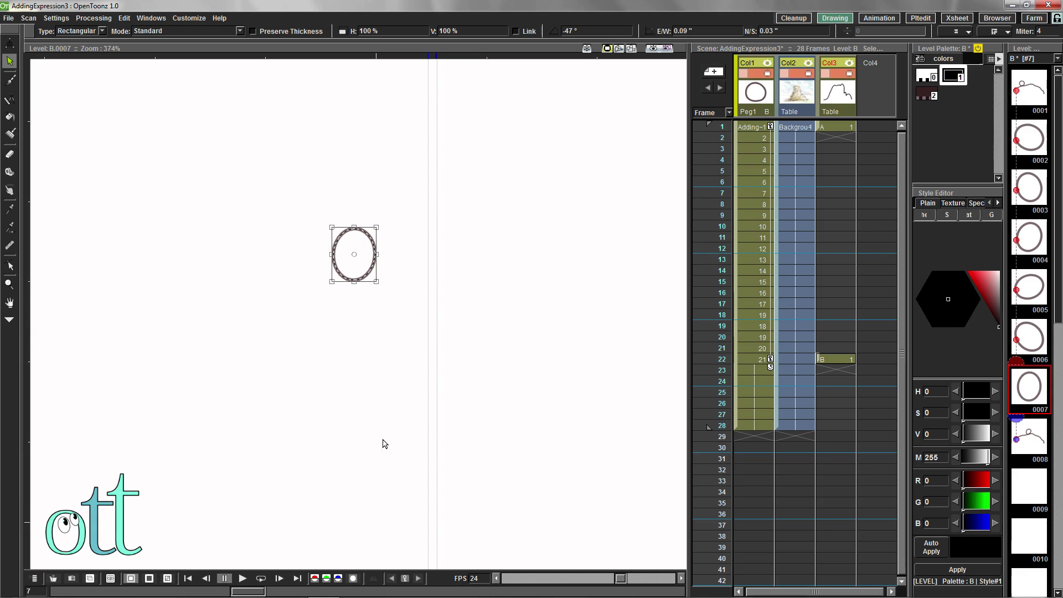
pyautogui.moveTo(248, 592)
pyautogui.mouseDown()
pyautogui.moveTo(72, 592)
pyautogui.moveTo(343, 592)
pyautogui.moveTo(50, 594)
pyautogui.moveTo(292, 595)
pyautogui.mouseUp()
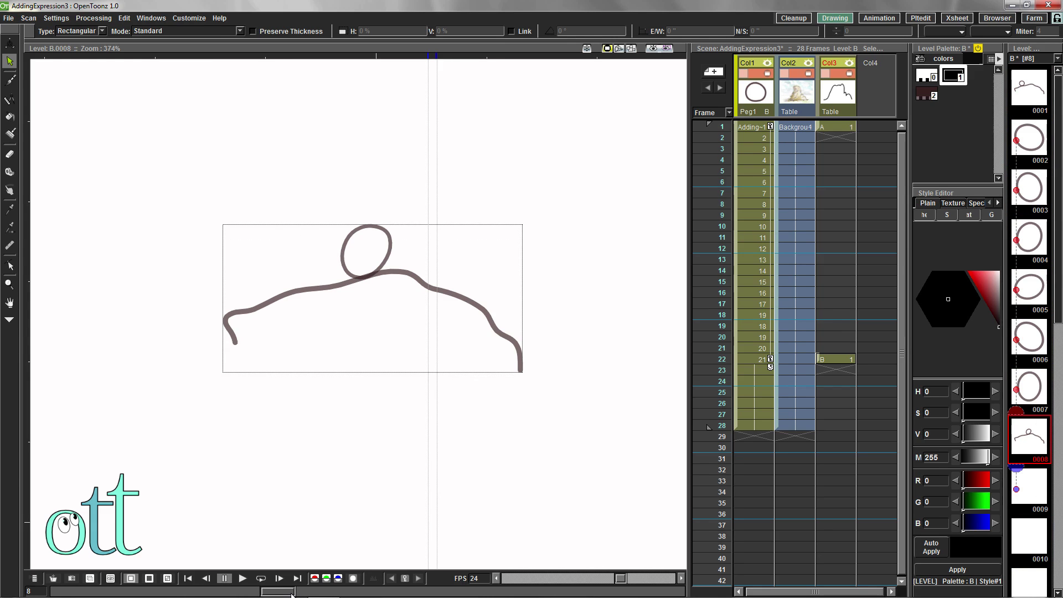
# Compare key drawings 0008 and 0014 of level B, and select the ball in 0008 for copying
pyautogui.scroll(-4, 1030, 443)
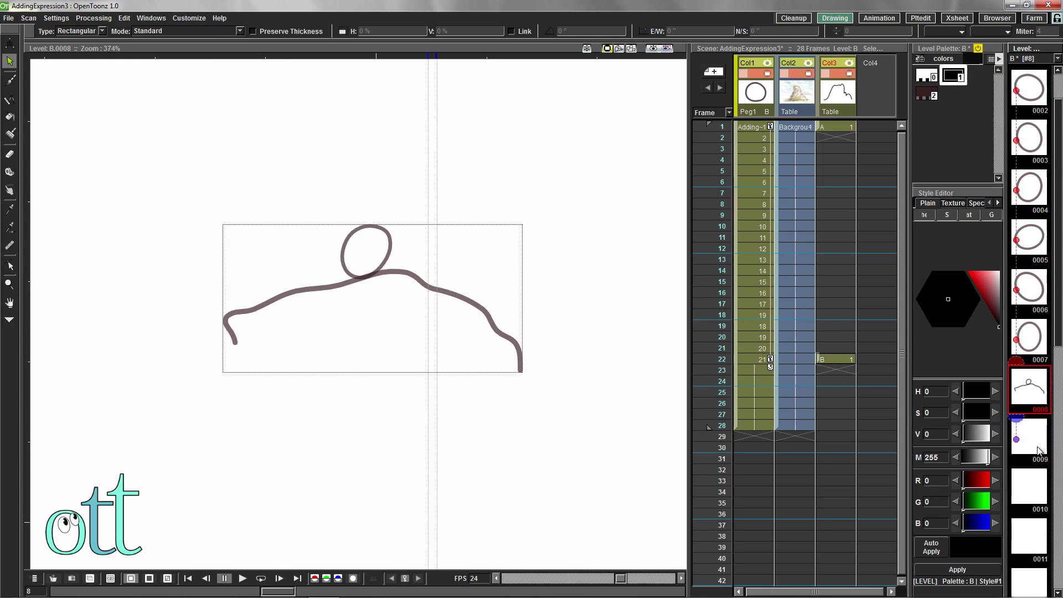
pyautogui.scroll(-1, 1028, 489)
pyautogui.click(1029, 489)
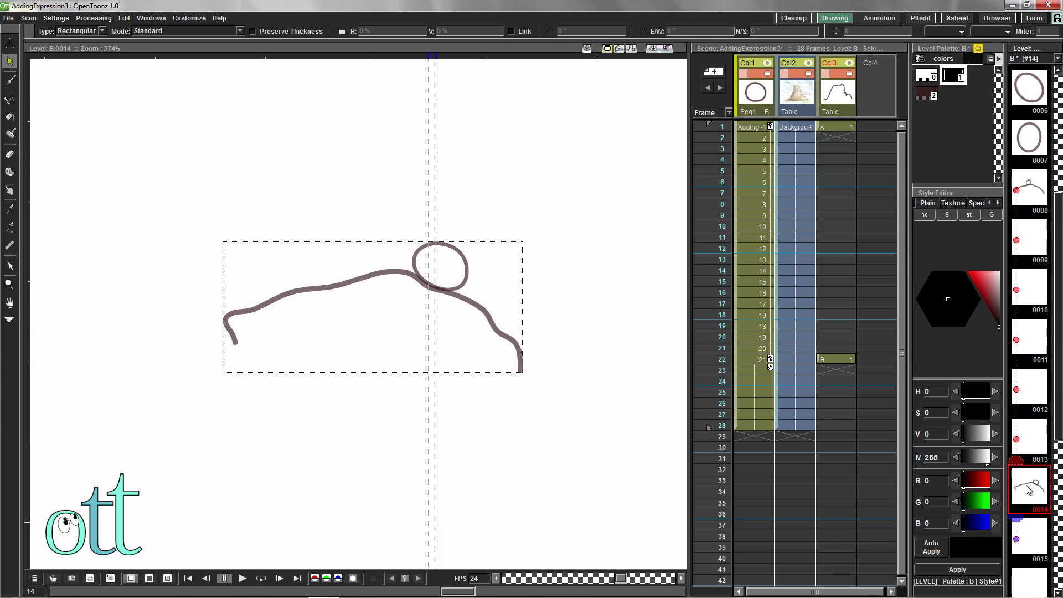
pyautogui.click(1030, 192)
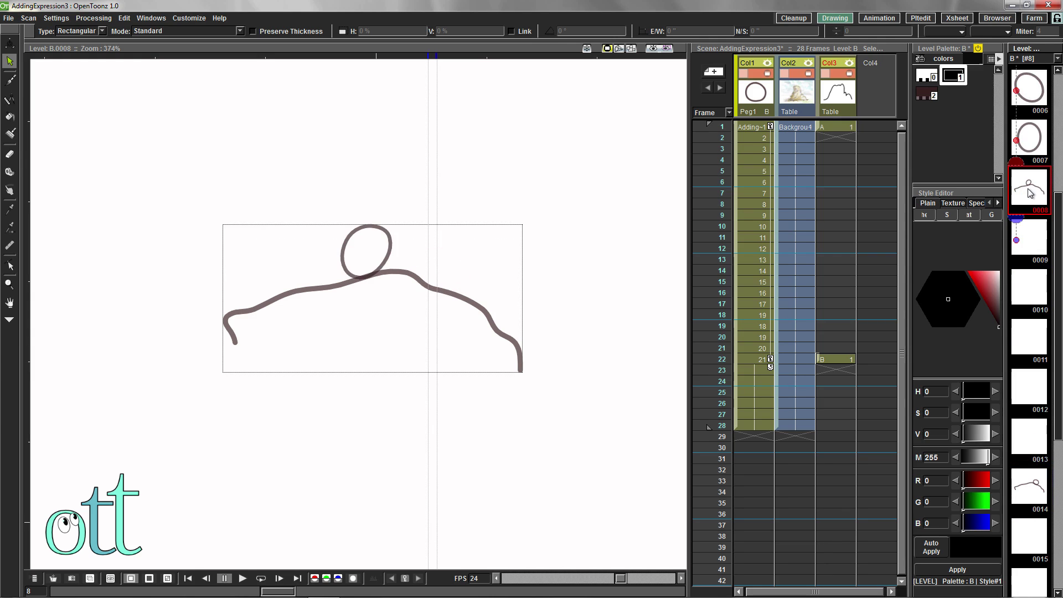
pyautogui.click(389, 259)
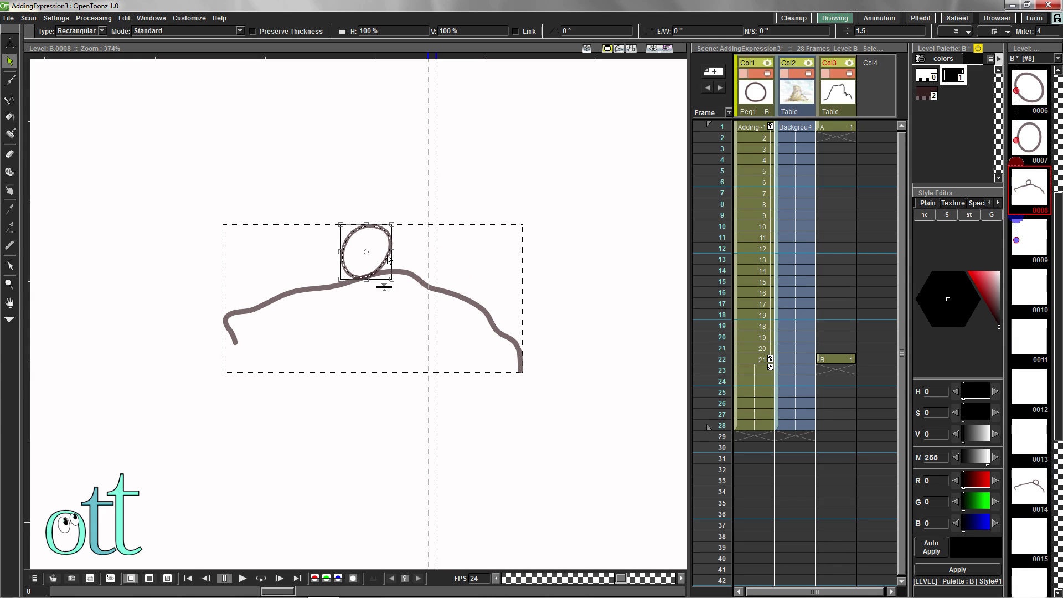
# Extend drawing 0009's onion skin forward to 0014 and paste the ball in, rotated -29.41° and offset by E/W 0.09", N/S -0.01"
pyautogui.click(1035, 242)
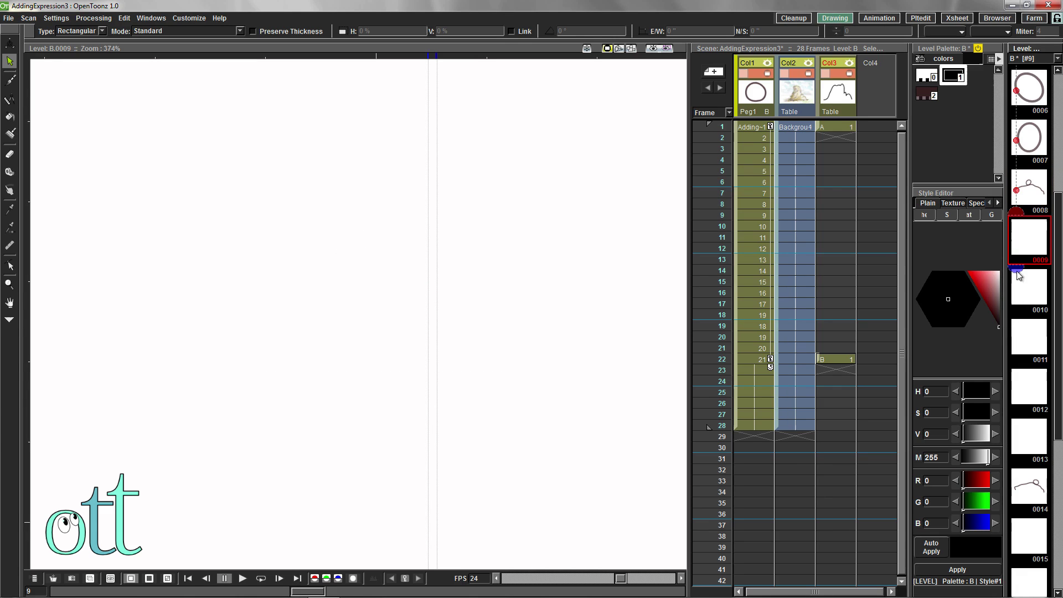
pyautogui.moveTo(1017, 270); pyautogui.dragTo(1017, 489)
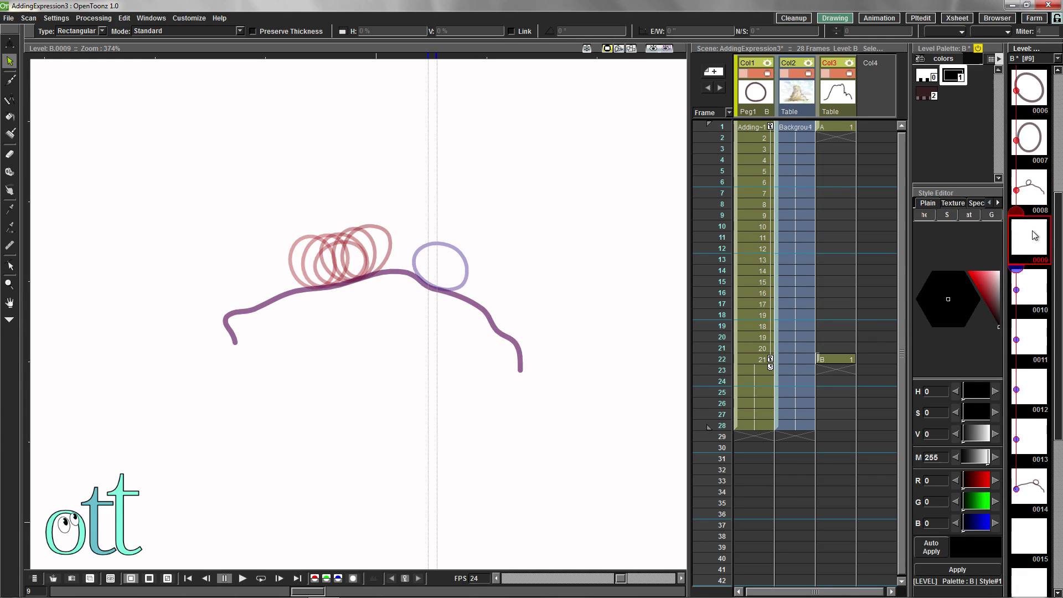
pyautogui.hotkey('ctrl', 'v')
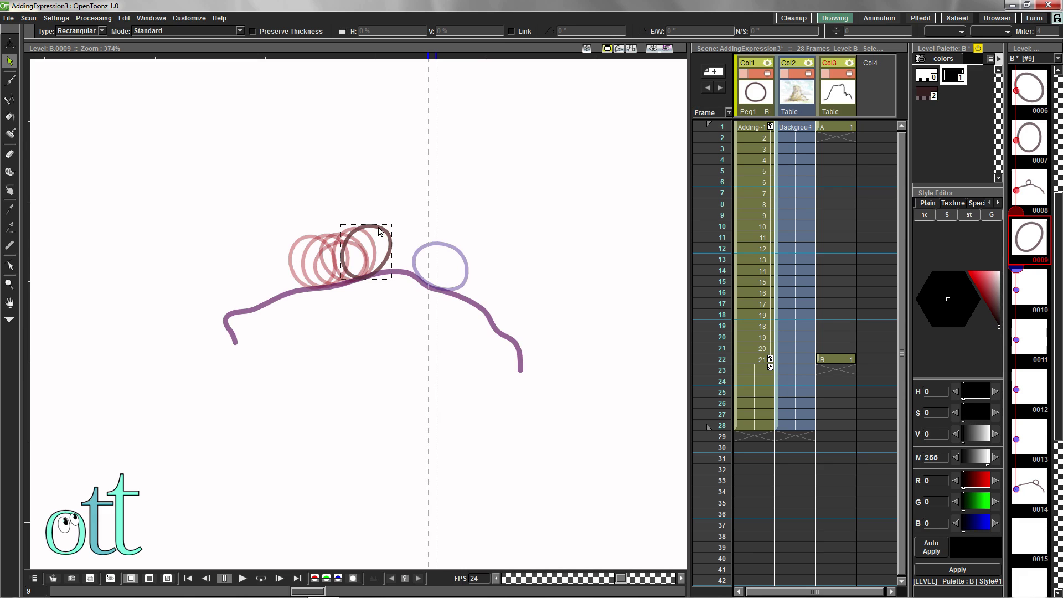
pyautogui.moveTo(396, 221); pyautogui.dragTo(442, 233)
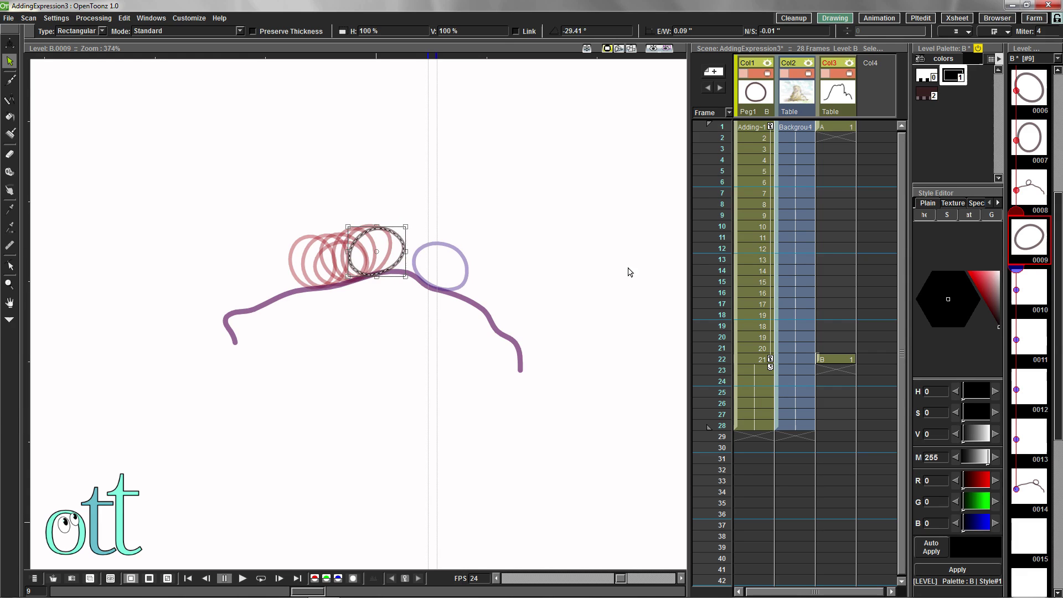
# Copy the ball from 0009 into drawing 0010, rotated -44.42° and offset by E/W 0.08", N/S 0.02"
pyautogui.press('.')
pyautogui.hotkey('ctrl', 'v')
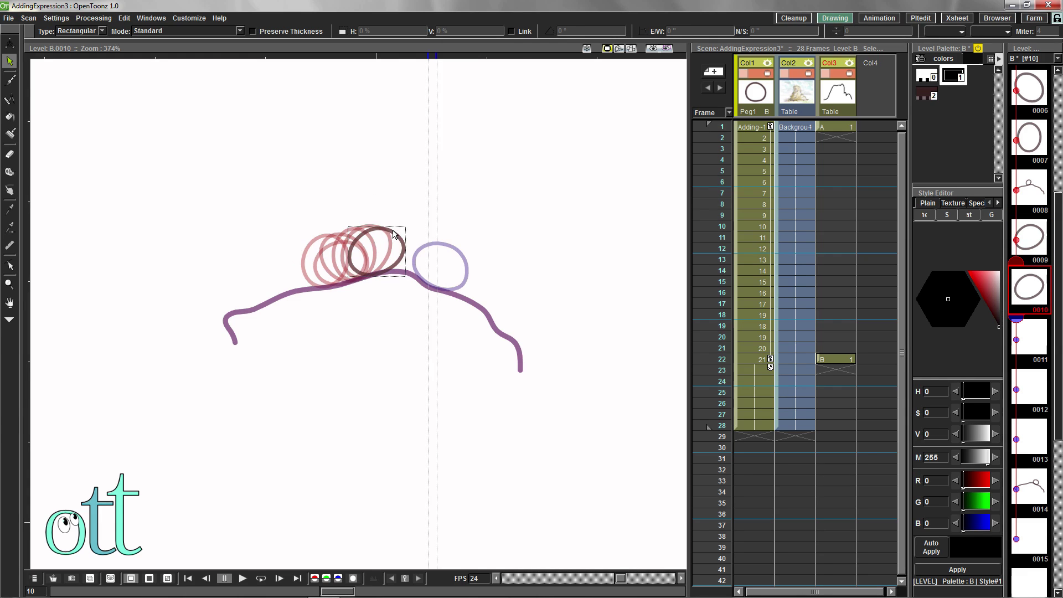
pyautogui.click(393, 230)
pyautogui.moveTo(409, 224)
pyautogui.mouseDown()
pyautogui.moveTo(422, 256)
pyautogui.moveTo(395, 228)
pyautogui.mouseUp()
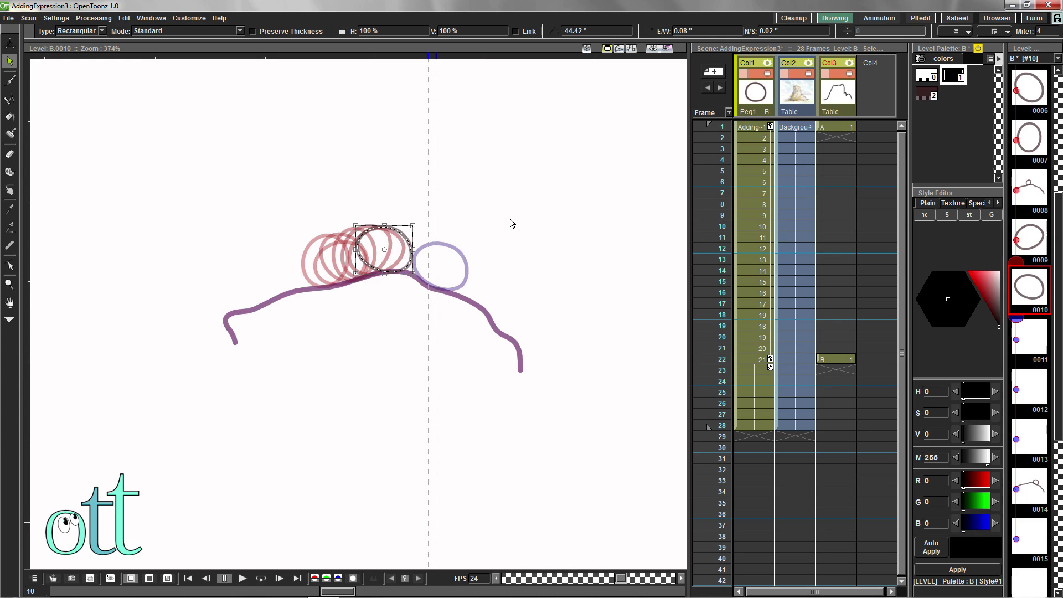
# Copy the ball from 0010 into drawing 0011 and pull its upper edge slightly upward with the Control Point Editor
pyautogui.press('.')
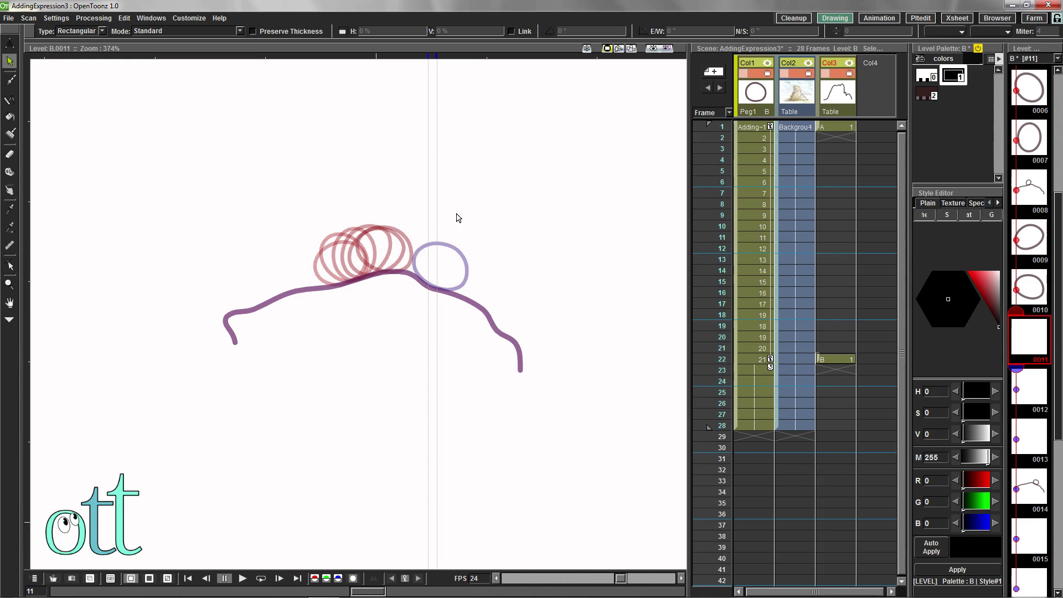
pyautogui.hotkey('ctrl', 'v')
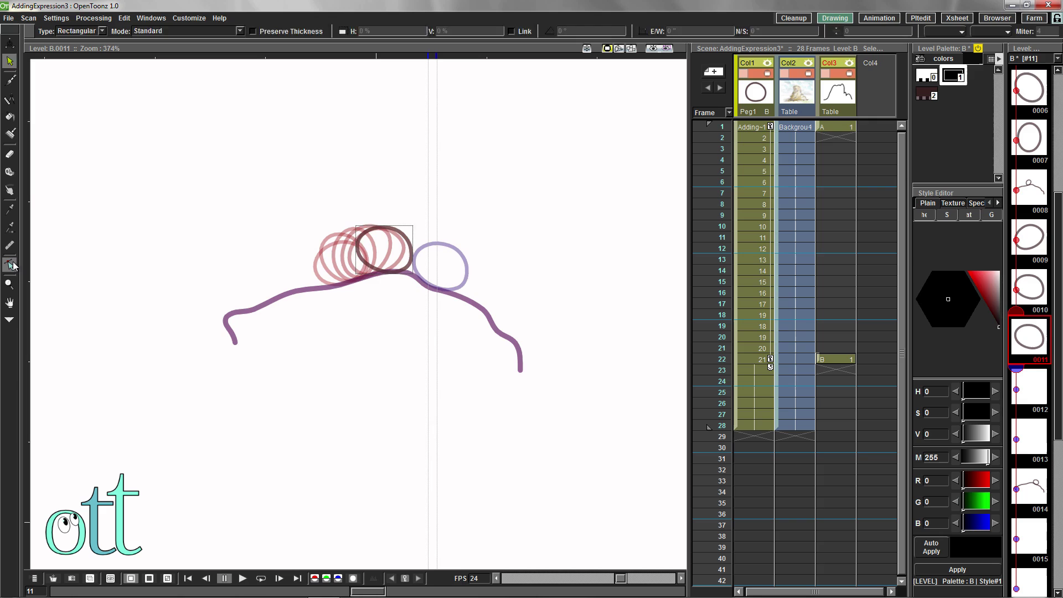
pyautogui.press('c')
pyautogui.moveTo(364, 234); pyautogui.dragTo(388, 223)
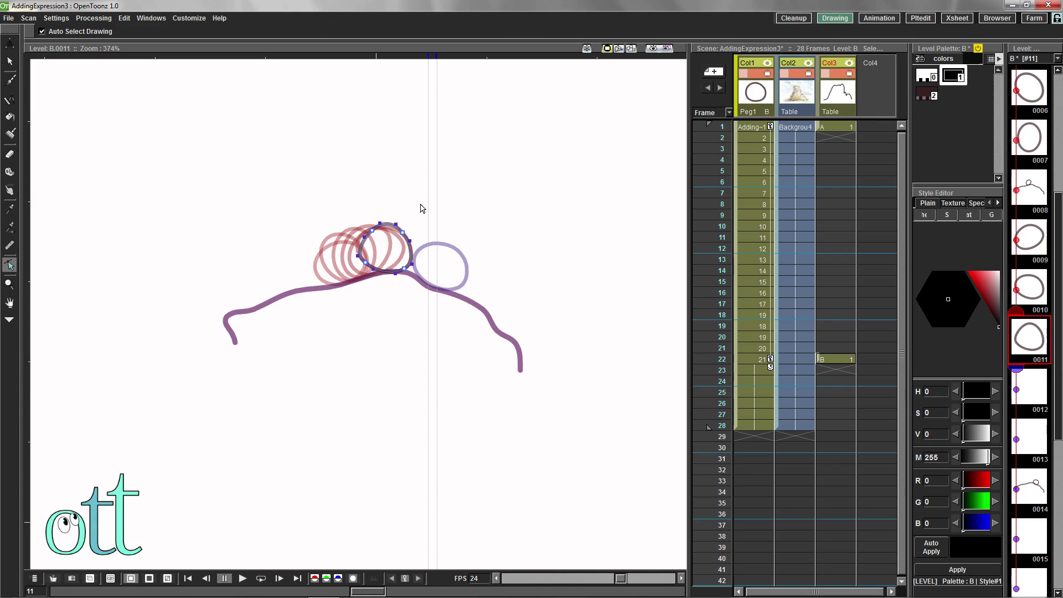
# Copy the ball from 0011 into drawing 0012 and reshape its control points into a pear with a raised, narrower top
pyautogui.click(9, 61)
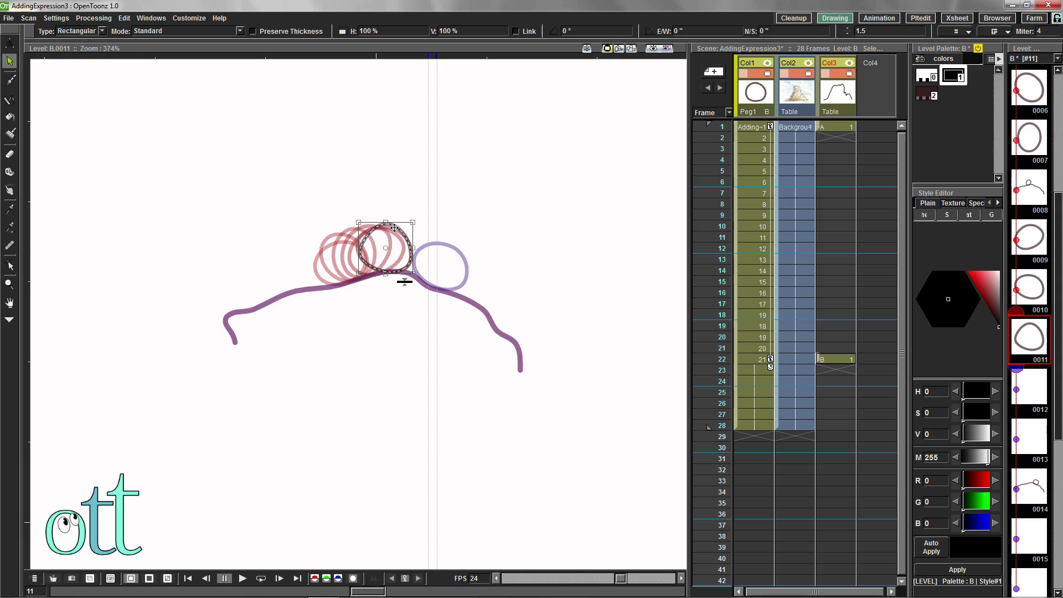
pyautogui.press('.')
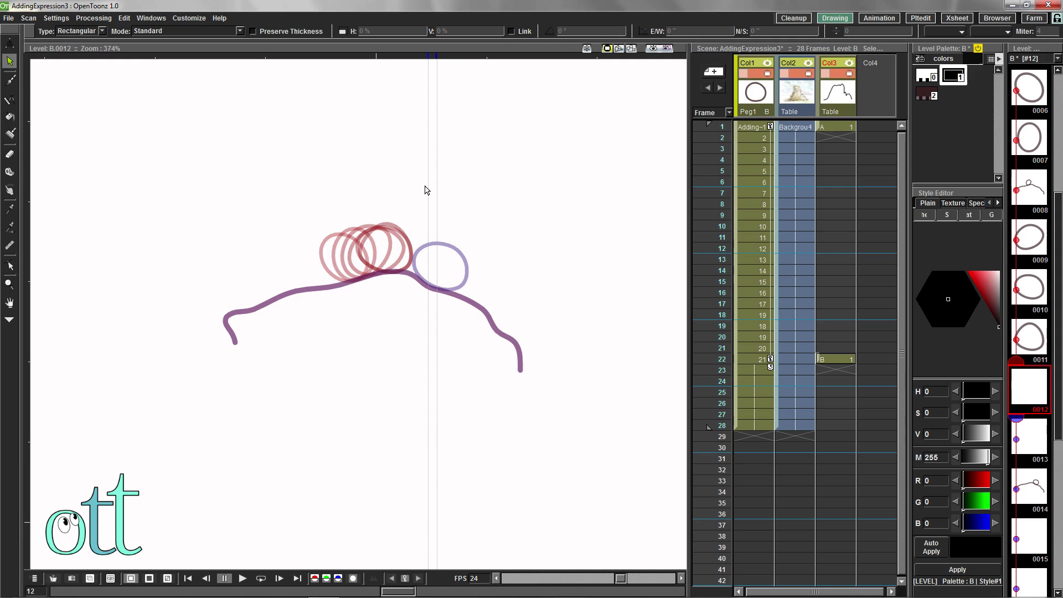
pyautogui.hotkey('ctrl', 'v')
pyautogui.click(9, 266)
pyautogui.click(389, 220)
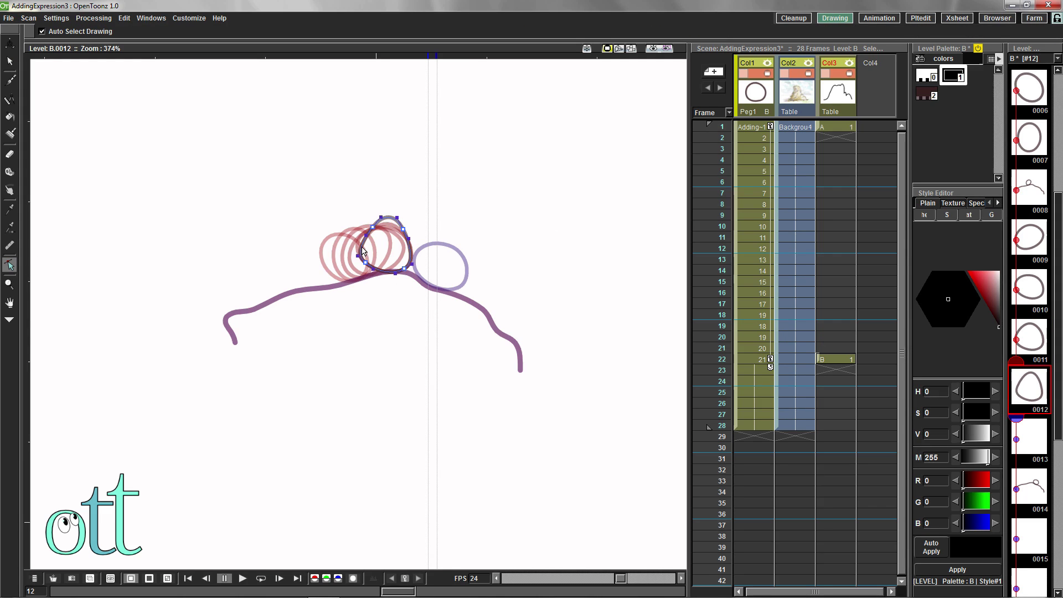
pyautogui.moveTo(369, 250); pyautogui.dragTo(405, 250)
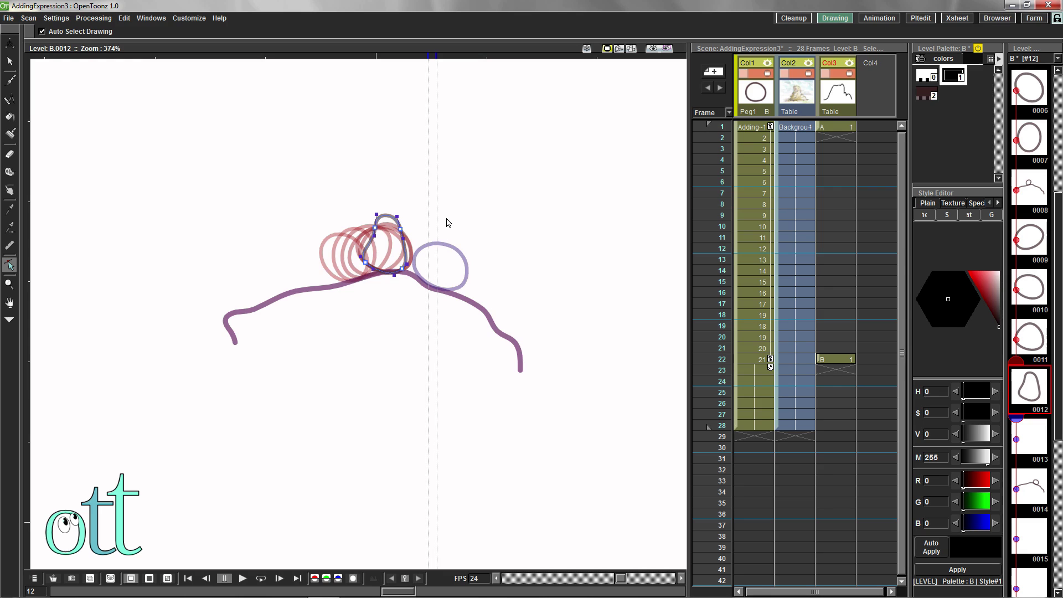
# Copy the pear shape from 0012 into drawing 0013, pull its top higher and narrow its neck by moving control points
pyautogui.press('s')
pyautogui.click(392, 221)
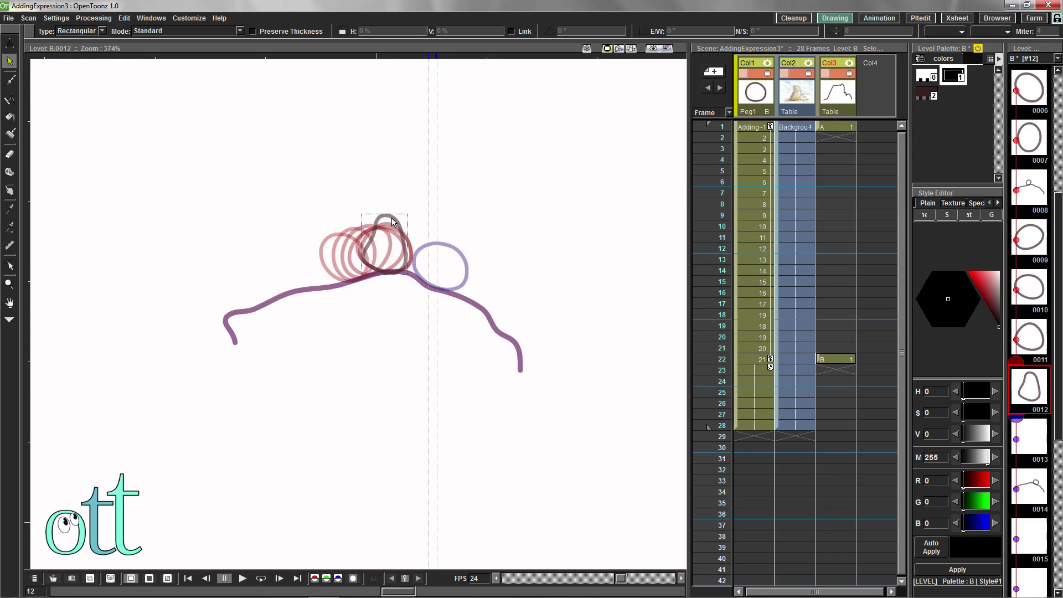
pyautogui.press('.')
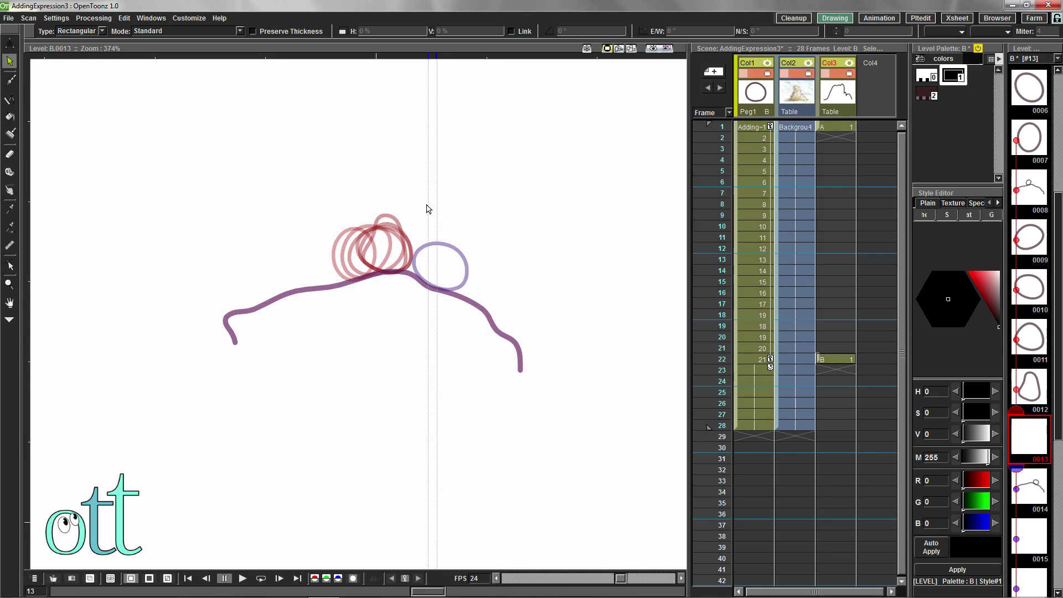
pyautogui.hotkey('ctrl', 'v')
pyautogui.press('c')
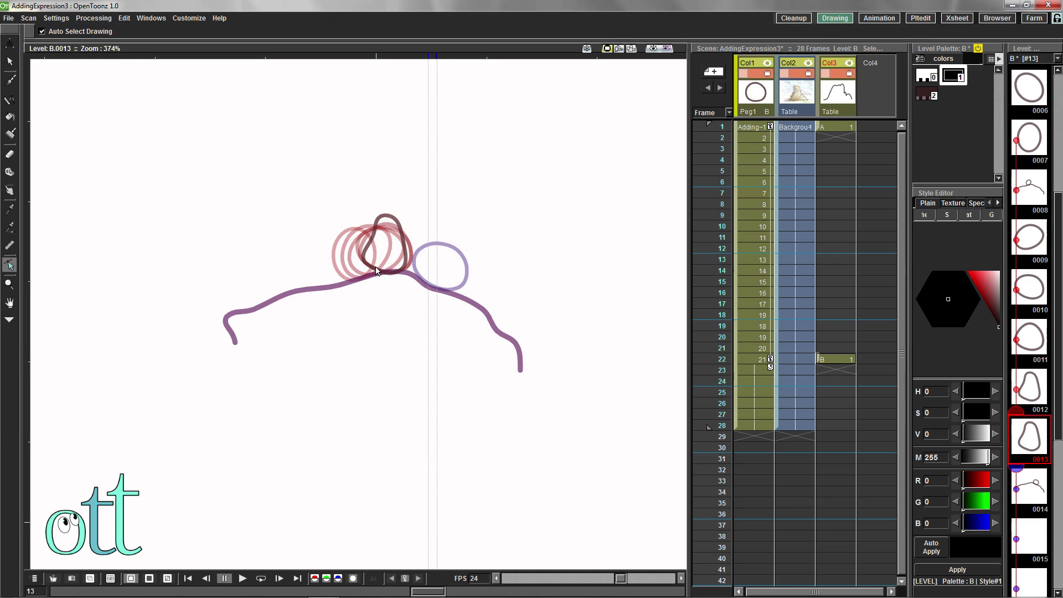
pyautogui.click(362, 257)
pyautogui.moveTo(362, 257); pyautogui.dragTo(409, 257)
pyautogui.moveTo(386, 219); pyautogui.dragTo(388, 208)
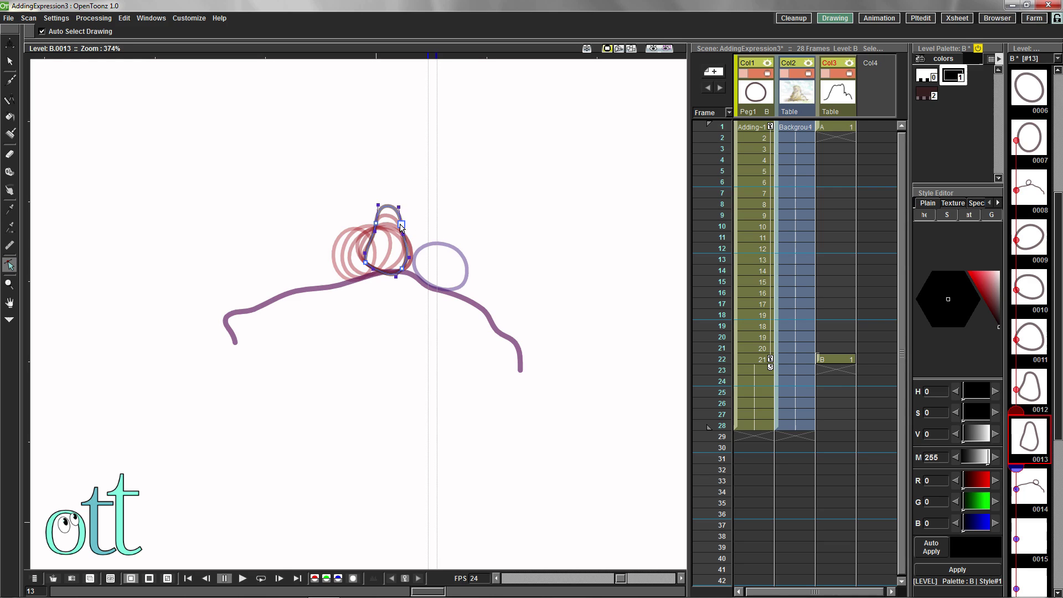
pyautogui.moveTo(376, 223); pyautogui.dragTo(377, 224)
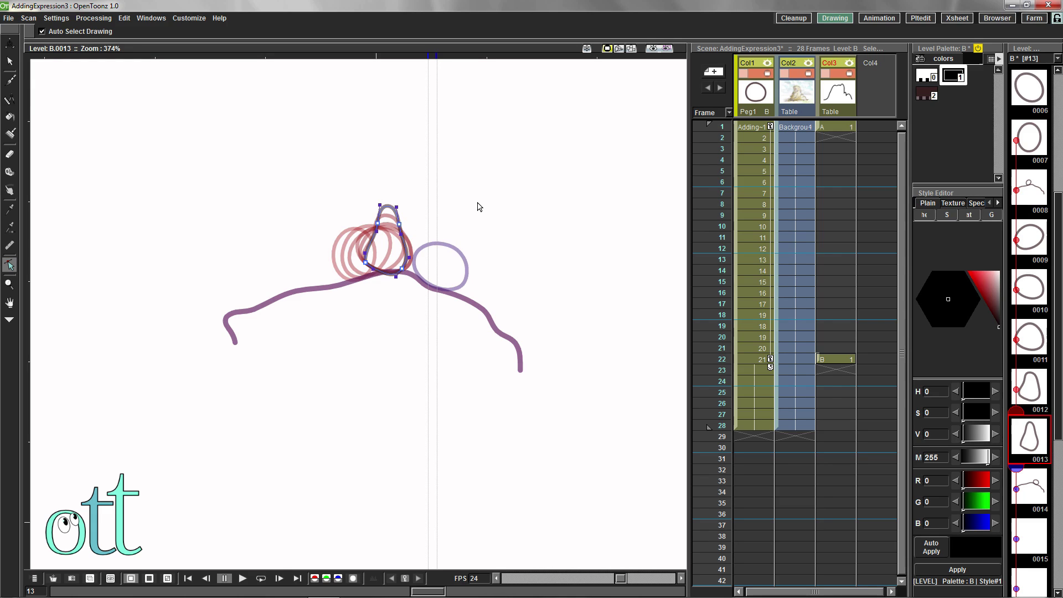
# Copy the stretched ball in drawing 0013 and insert four blank drawings before key drawing 0014
pyautogui.click(10, 61)
pyautogui.click(381, 216)
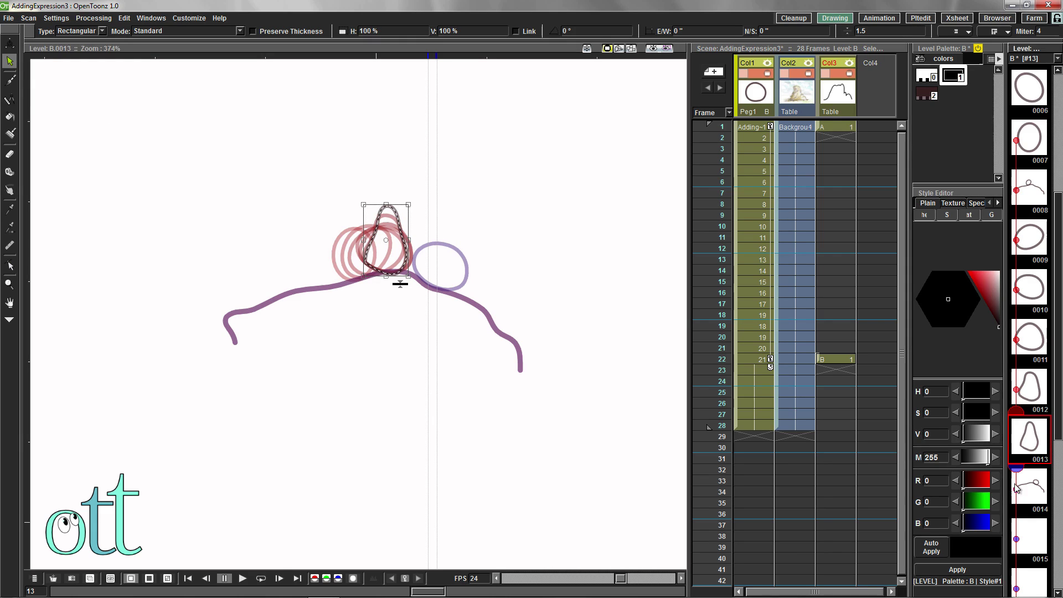
pyautogui.click(1033, 496)
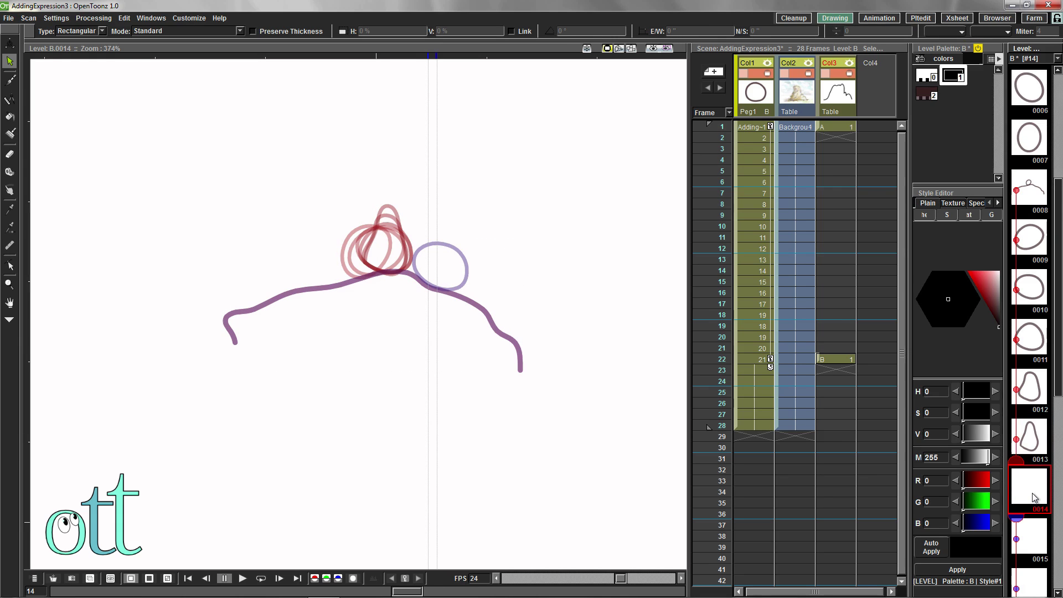
pyautogui.scroll(-3, 1033, 497)
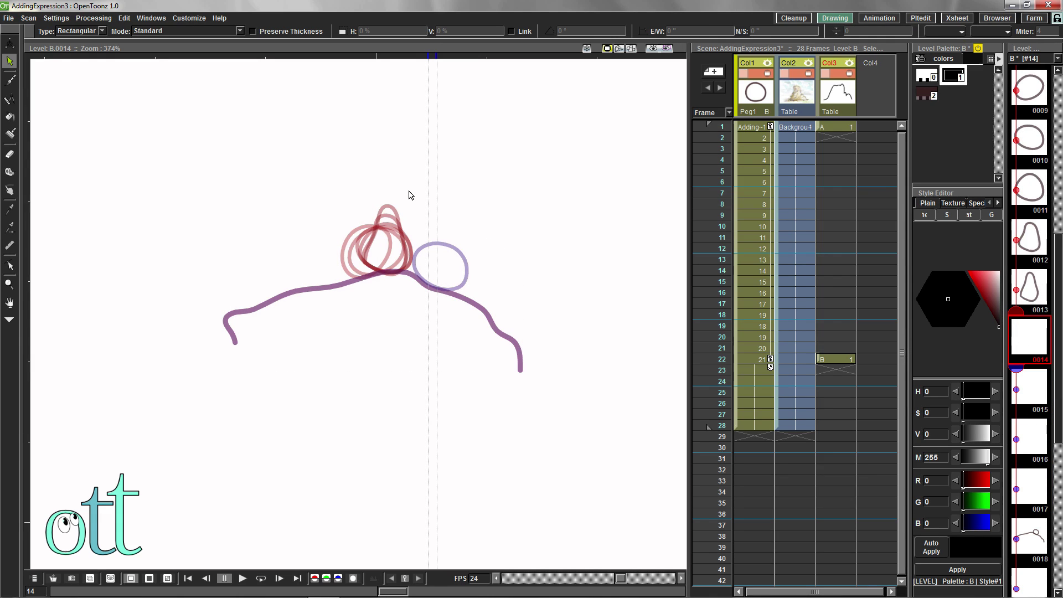
# Paste the stretched ball into drawing 0014 and bend its tip backward, away from the cliff edge, with the Control Point Editor
pyautogui.hotkey('ctrl', 'v')
pyautogui.click(10, 265)
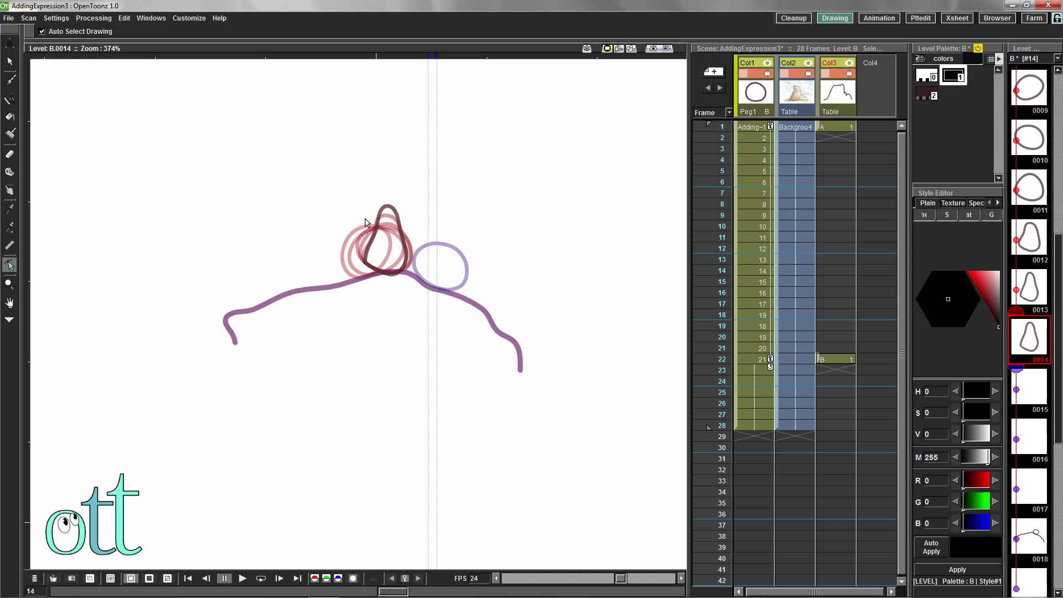
pyautogui.click(376, 226)
pyautogui.moveTo(378, 204); pyautogui.dragTo(379, 204)
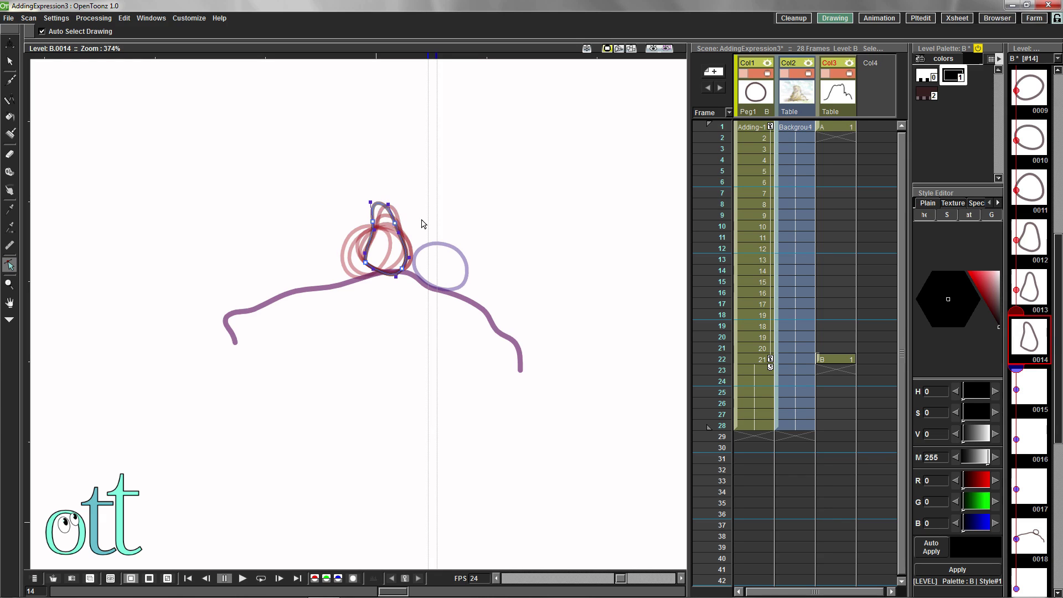
# Copy the shape from 0014 into drawing 0015 and move its tip upward and forward so it stands upright and taller
pyautogui.click(10, 61)
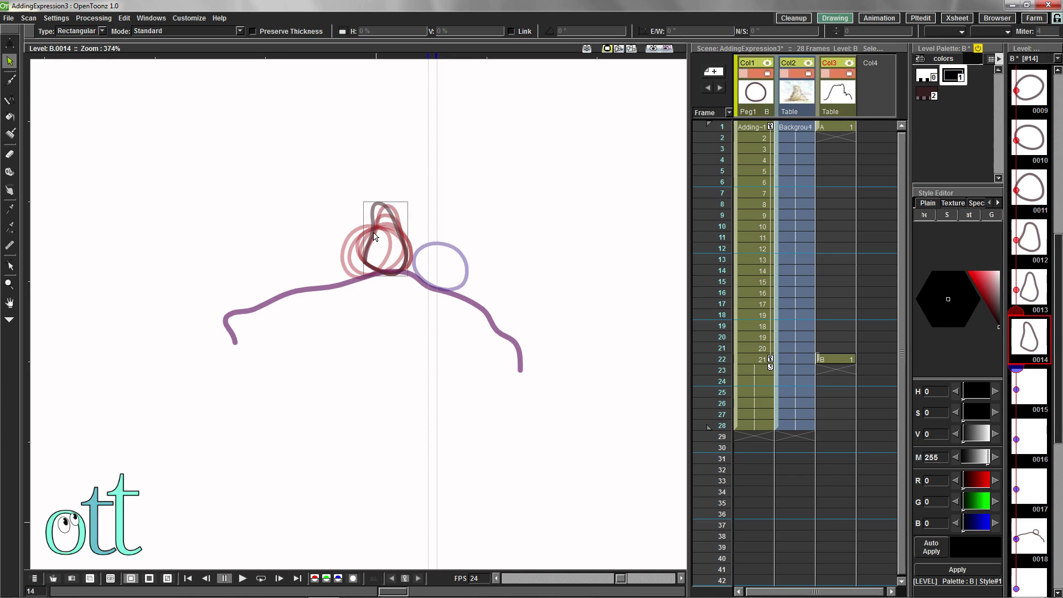
pyautogui.press('.')
pyautogui.hotkey('ctrl', 'v')
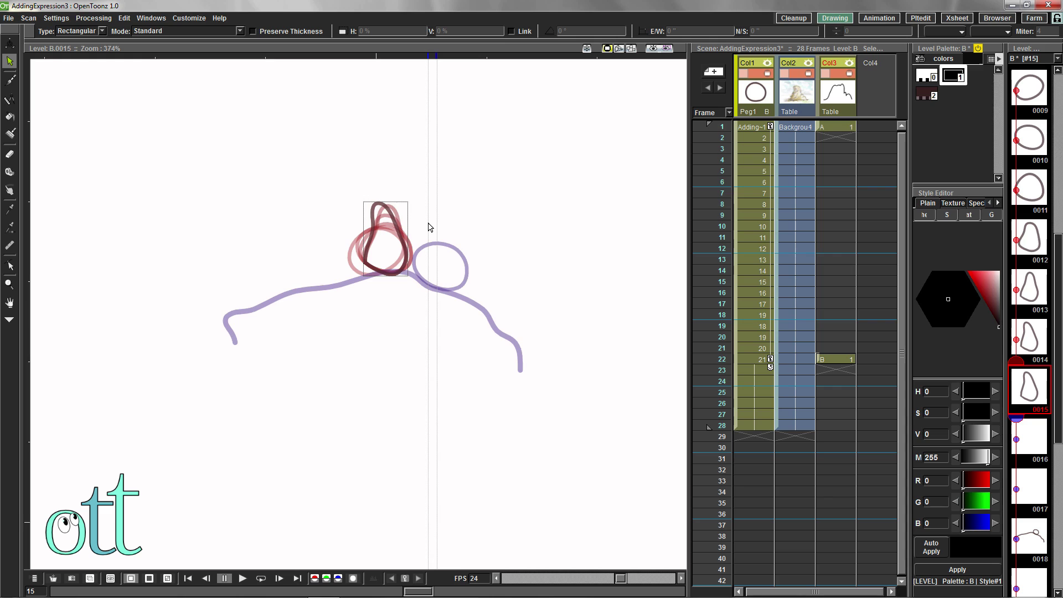
pyautogui.click(10, 265)
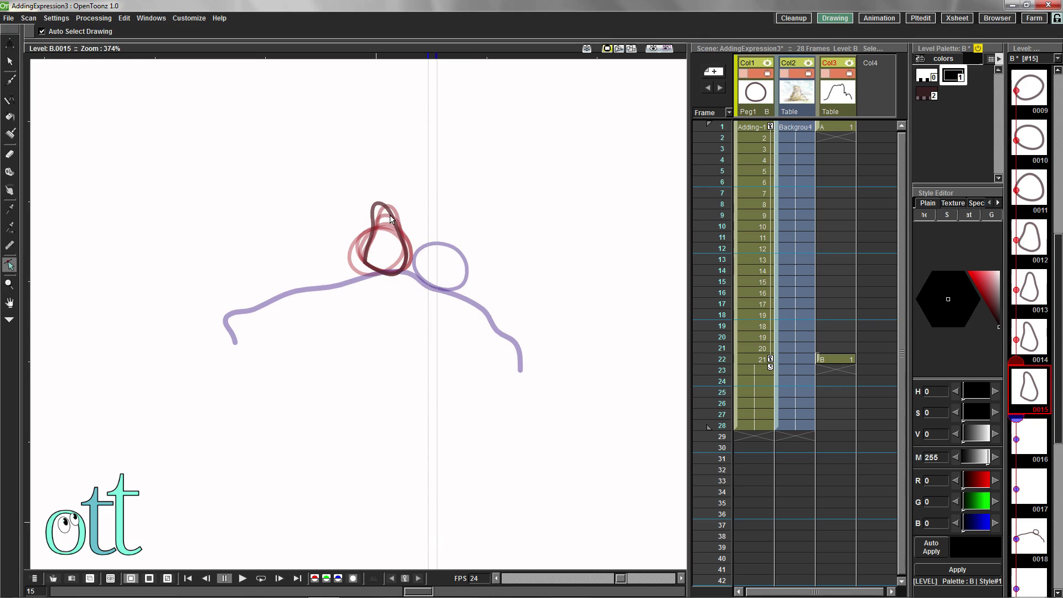
pyautogui.click(389, 216)
pyautogui.moveTo(378, 203); pyautogui.dragTo(390, 197)
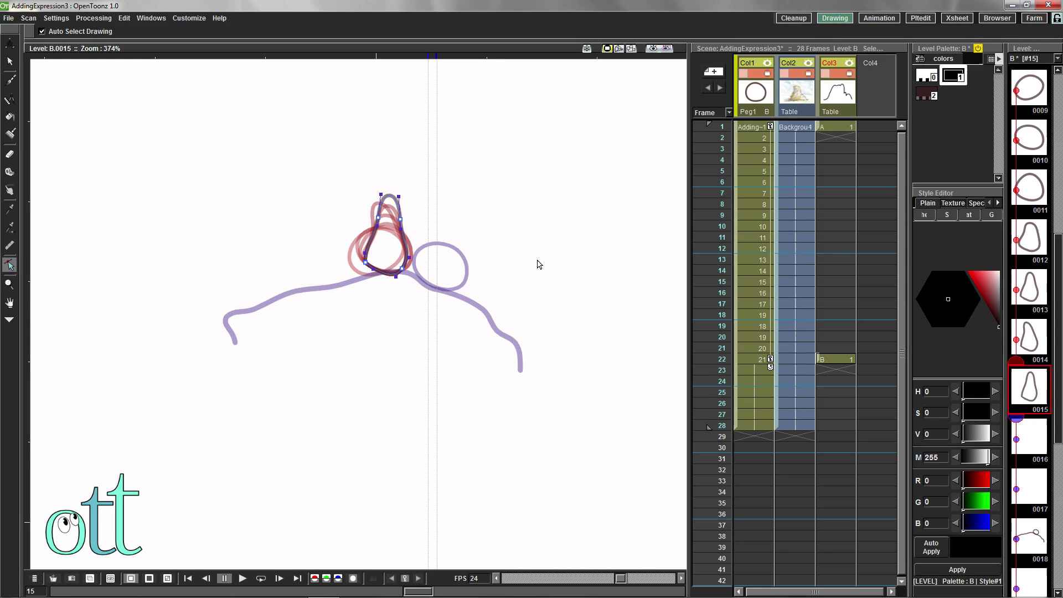
# Copy the shape from 0015 into drawing 0016, lean its tip forward toward the cliff edge and adjust its lower rear control point
pyautogui.press('s')
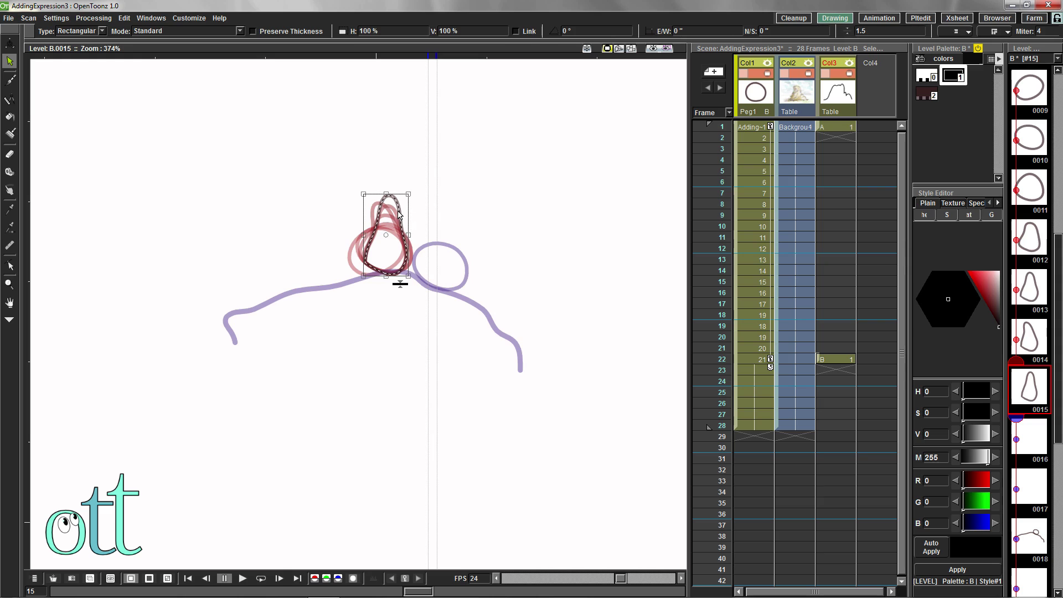
pyautogui.press('.')
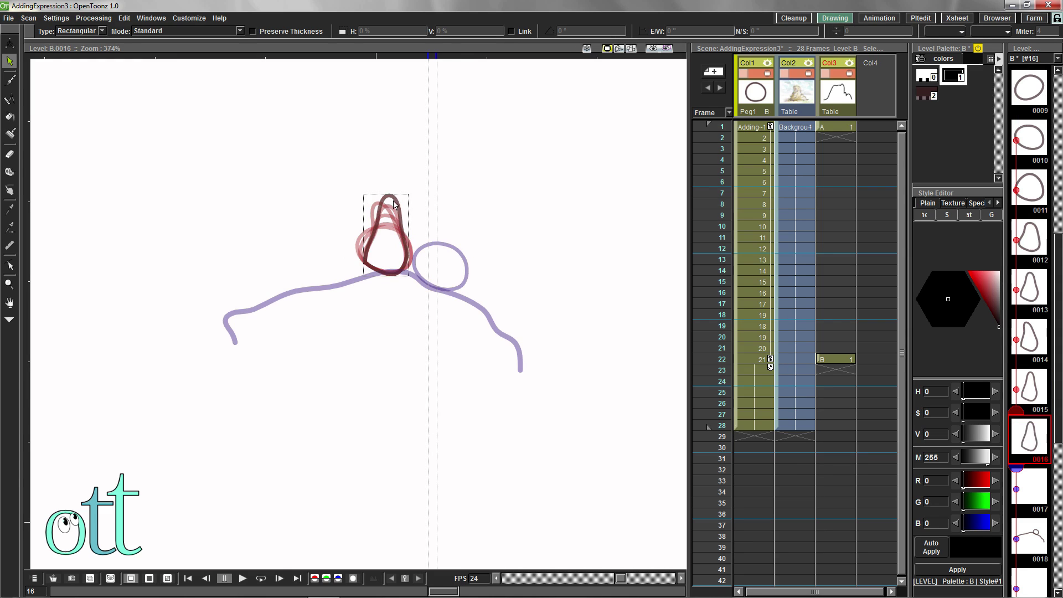
pyautogui.press('c')
pyautogui.click(396, 200)
pyautogui.moveTo(391, 196); pyautogui.dragTo(406, 194)
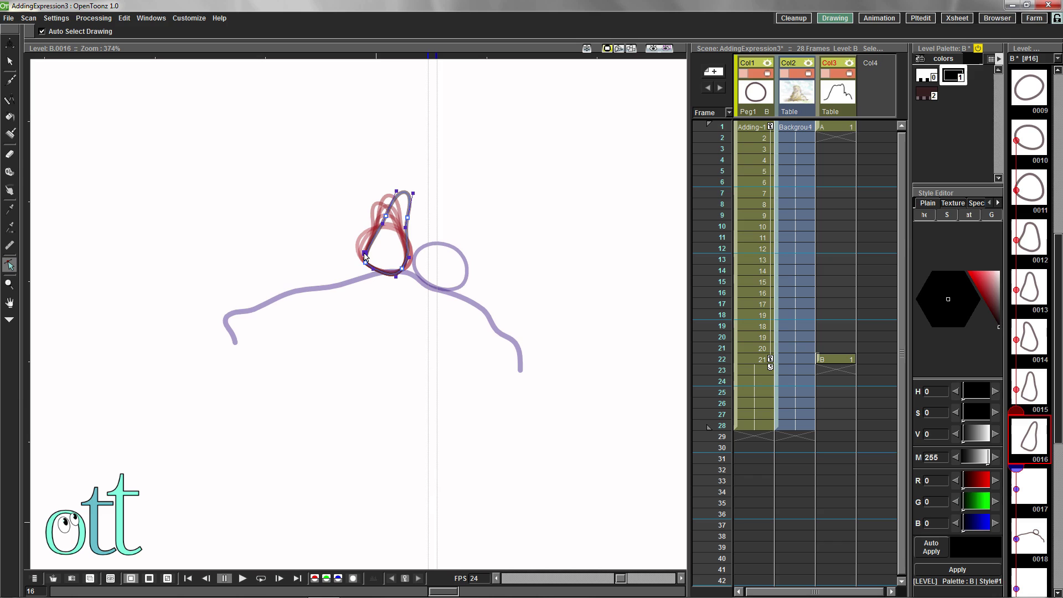
pyautogui.moveTo(365, 265); pyautogui.dragTo(367, 264)
# Copy the shape from 0016 into drawing 0017, lean its tip farther toward the cliff edge and adjust its lower rear control point
pyautogui.click(9, 61)
pyautogui.click(395, 196)
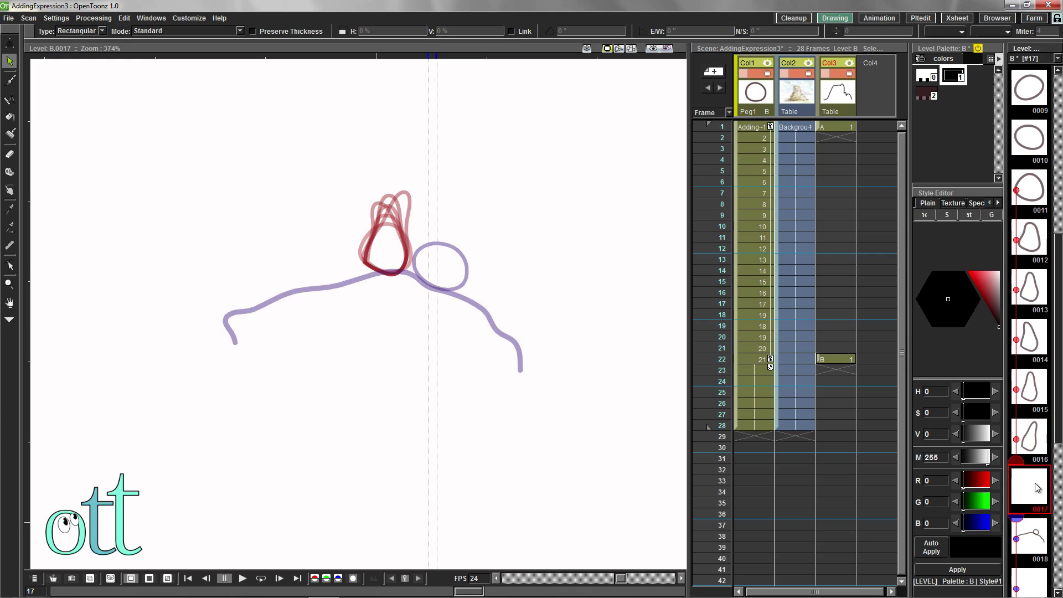
pyautogui.press('.')
pyautogui.press('c')
pyautogui.click(408, 201)
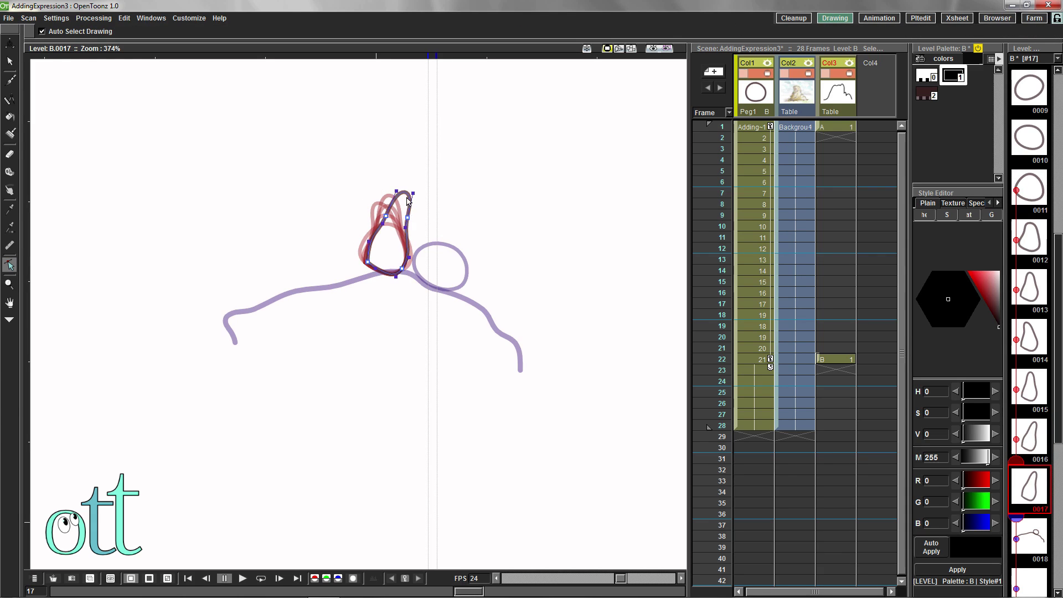
pyautogui.moveTo(404, 194); pyautogui.dragTo(427, 193)
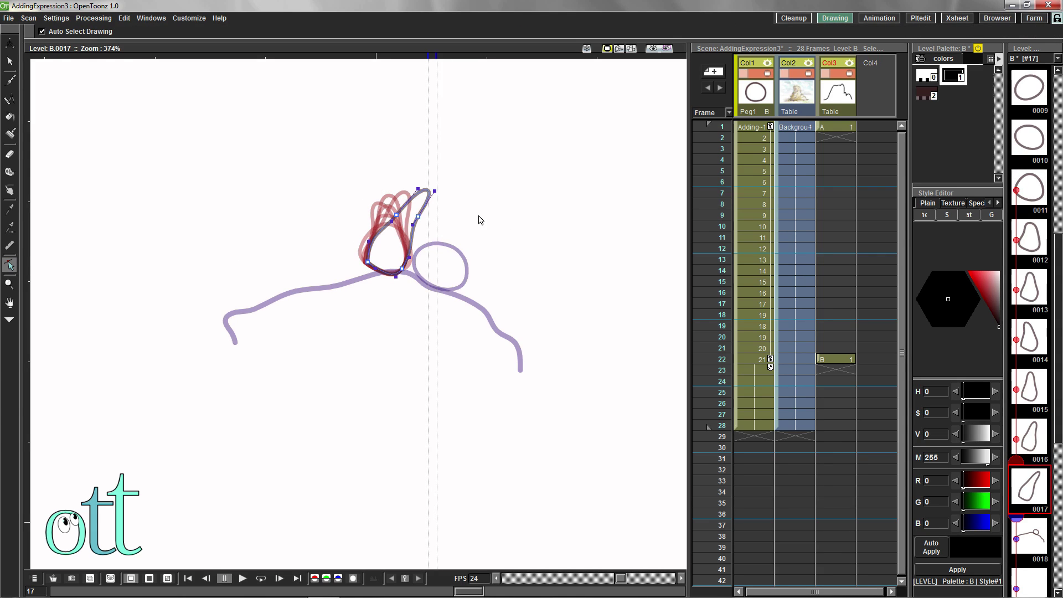
pyautogui.moveTo(366, 262); pyautogui.dragTo(370, 260)
# Replace the cliff-and-ball sketch in drawing 0018 with a copy of the leaning shape from 0017
pyautogui.click(9, 60)
pyautogui.click(418, 198)
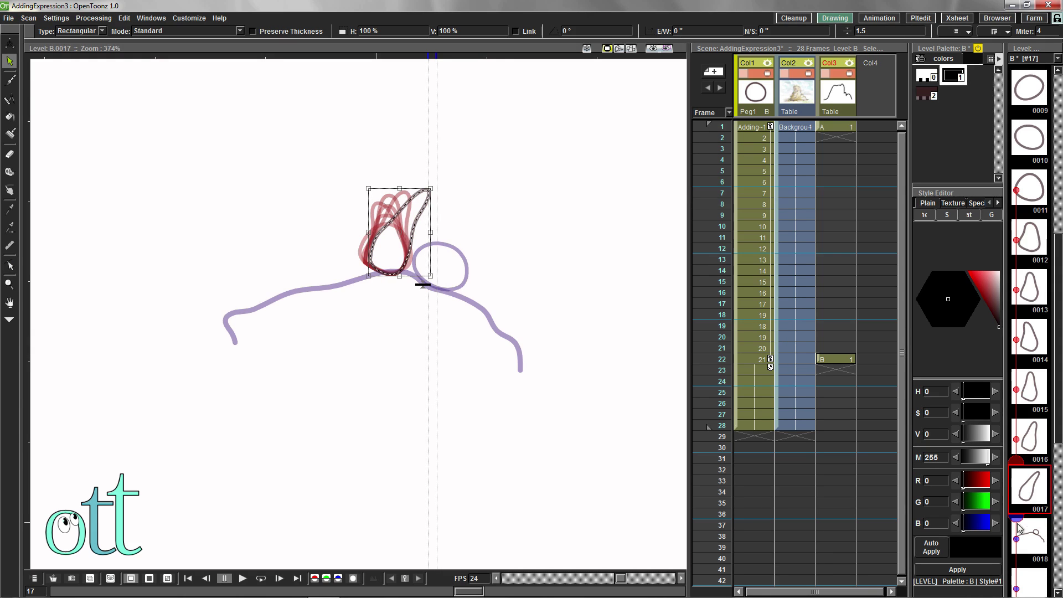
pyautogui.click(1028, 539)
pyautogui.scroll(-3, 1028, 538)
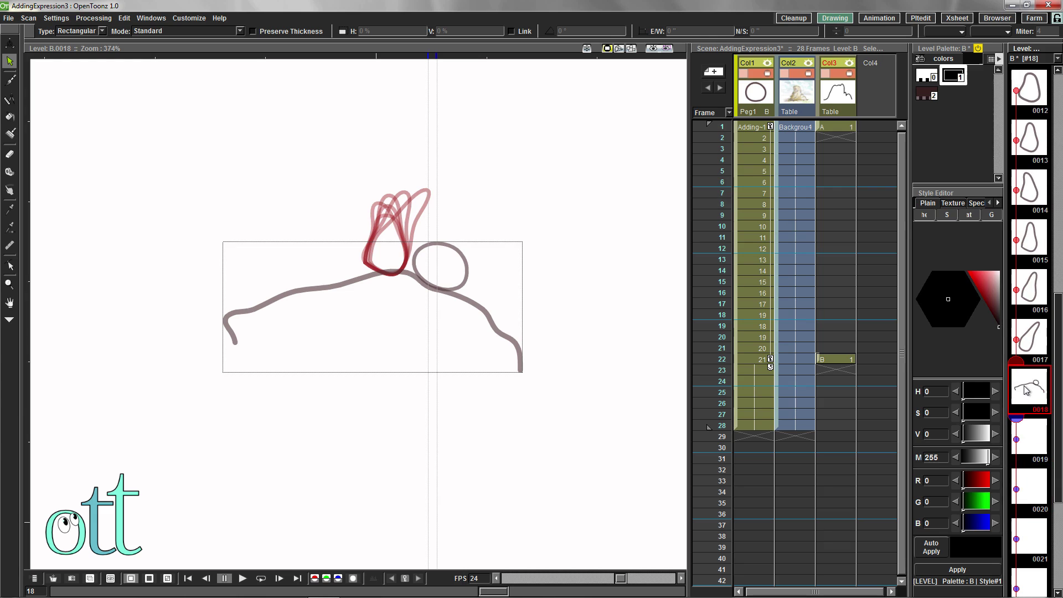
pyautogui.press('Delete')
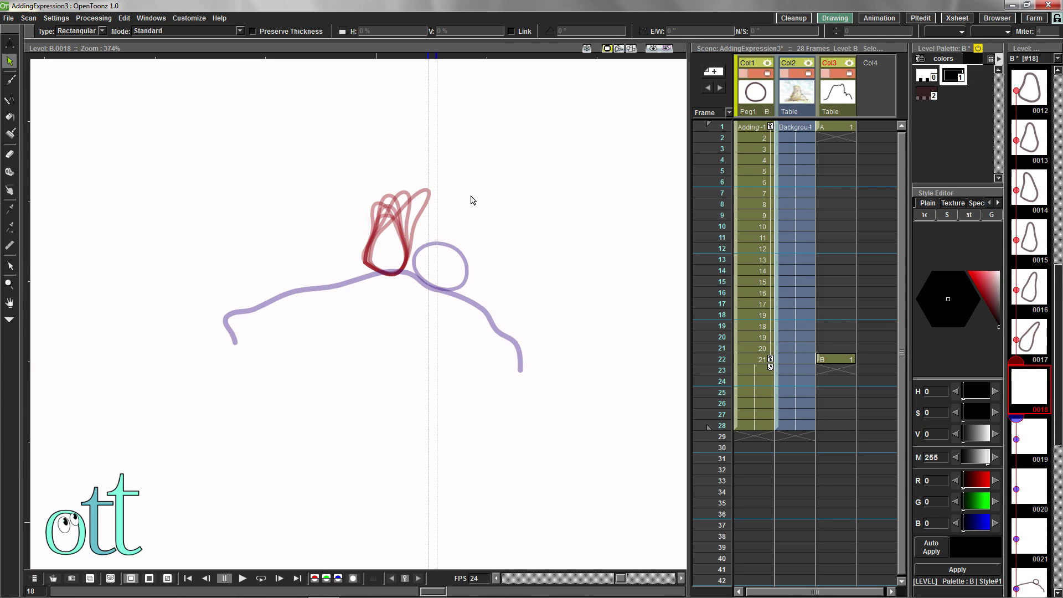
pyautogui.hotkey('ctrl', 'v')
# Pull the tip of the ball in drawing 0018 partway back from the cliff edge with the Control Point Editor
pyautogui.click(9, 266)
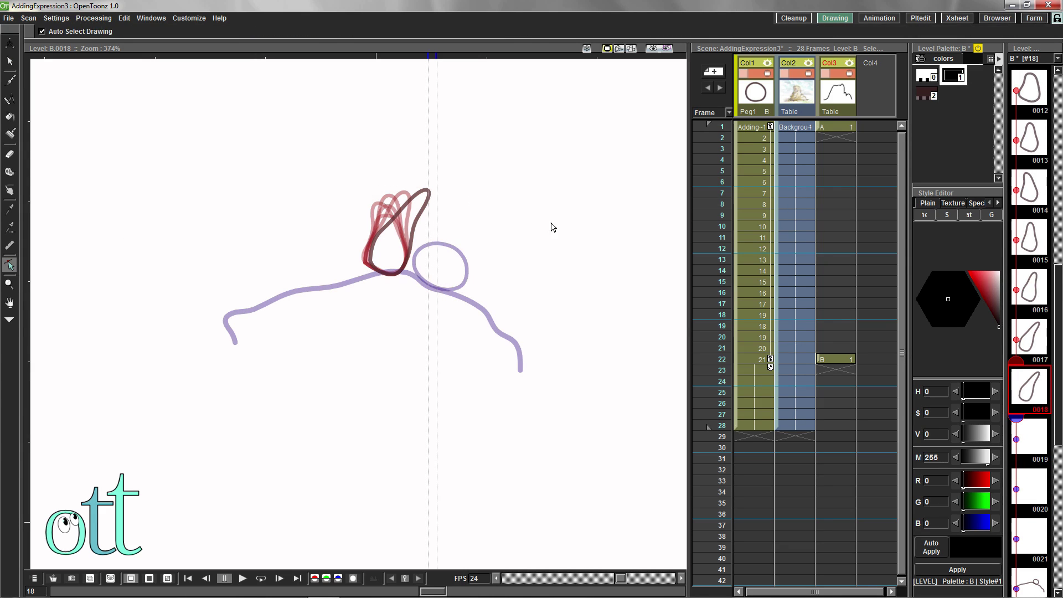
pyautogui.click(428, 192)
pyautogui.moveTo(428, 193); pyautogui.dragTo(416, 196)
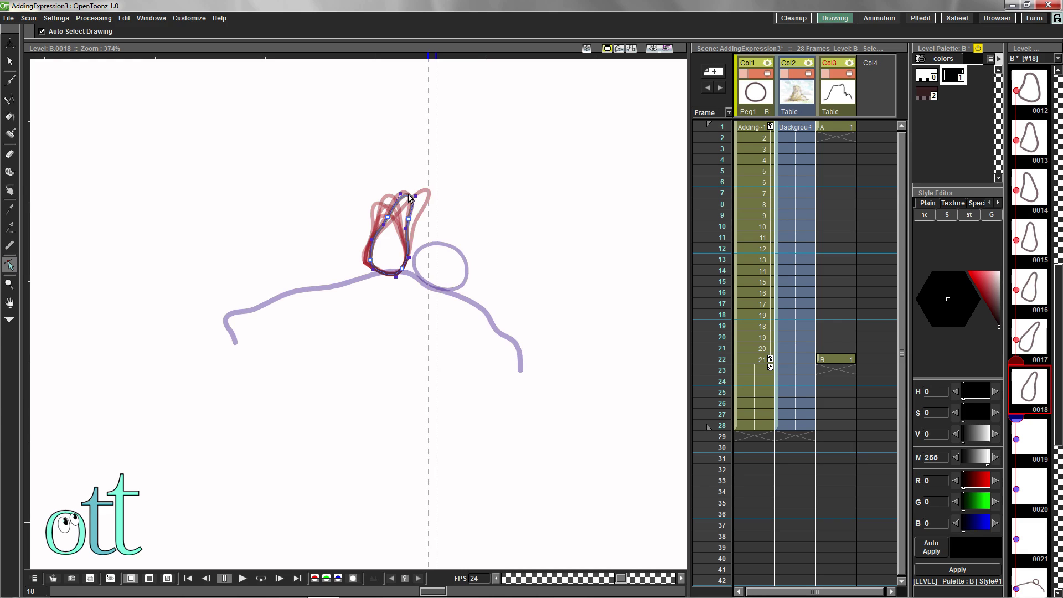
# Copy the shape from 0018 into drawing 0019, move its tip back to upright and widen its base slightly
pyautogui.press('s')
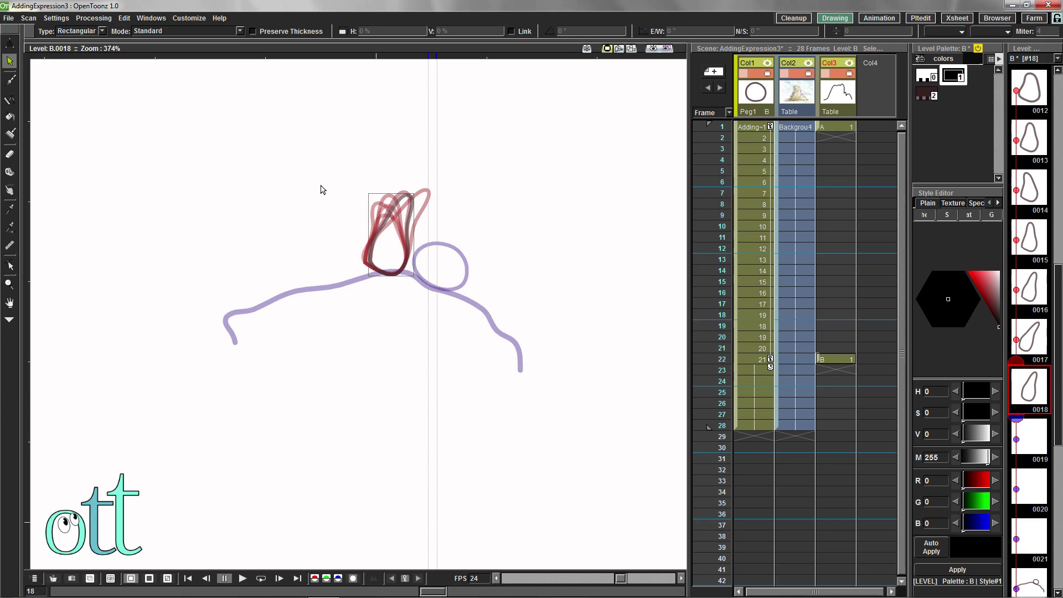
pyautogui.click(1028, 437)
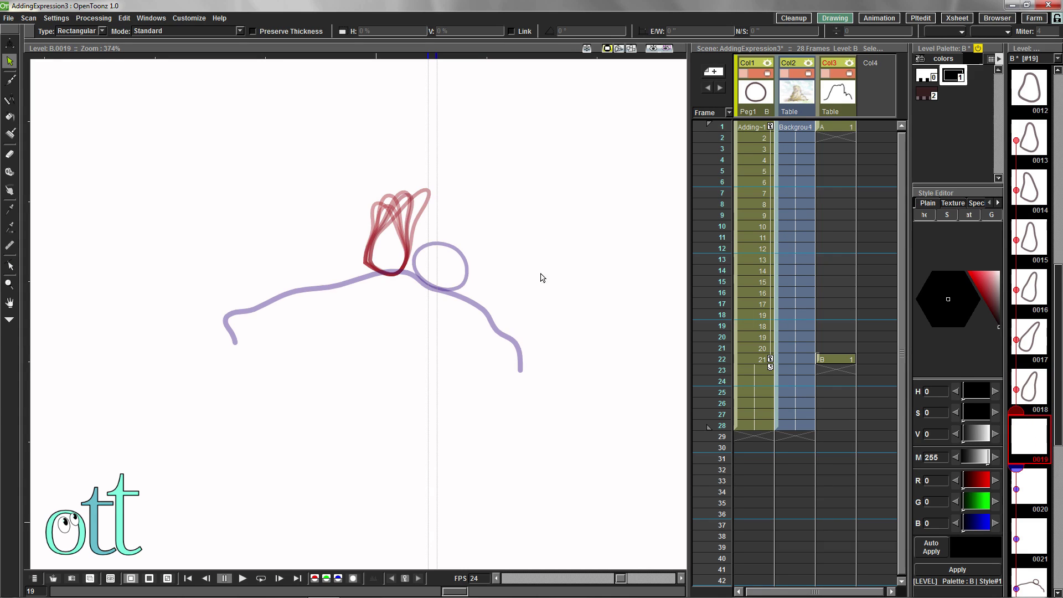
pyautogui.hotkey('ctrl', 'v')
pyautogui.press('c')
pyautogui.click(395, 212)
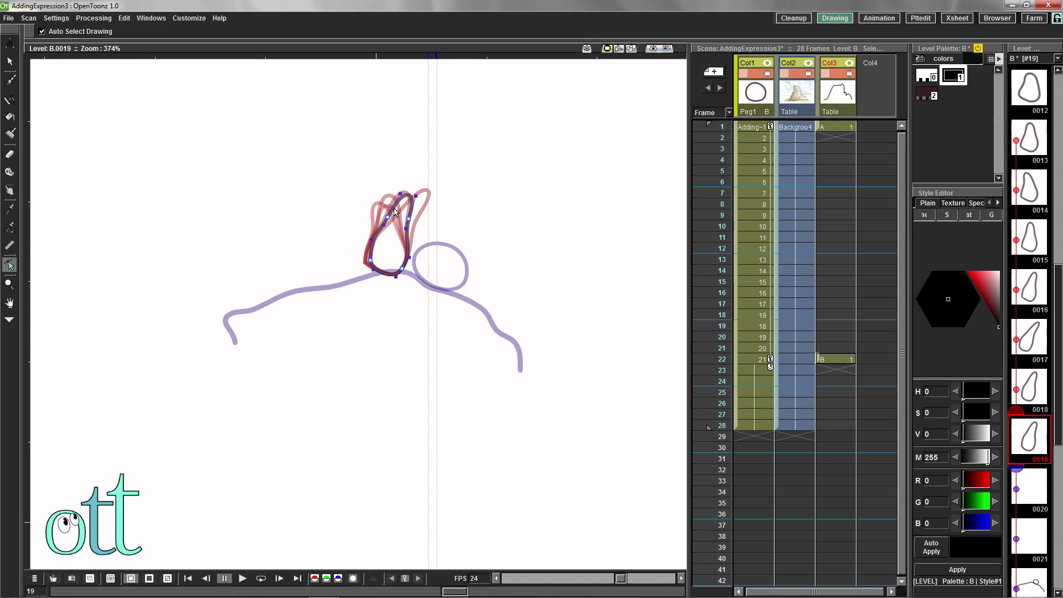
pyautogui.moveTo(407, 194); pyautogui.dragTo(386, 195)
pyautogui.moveTo(370, 260); pyautogui.dragTo(408, 271)
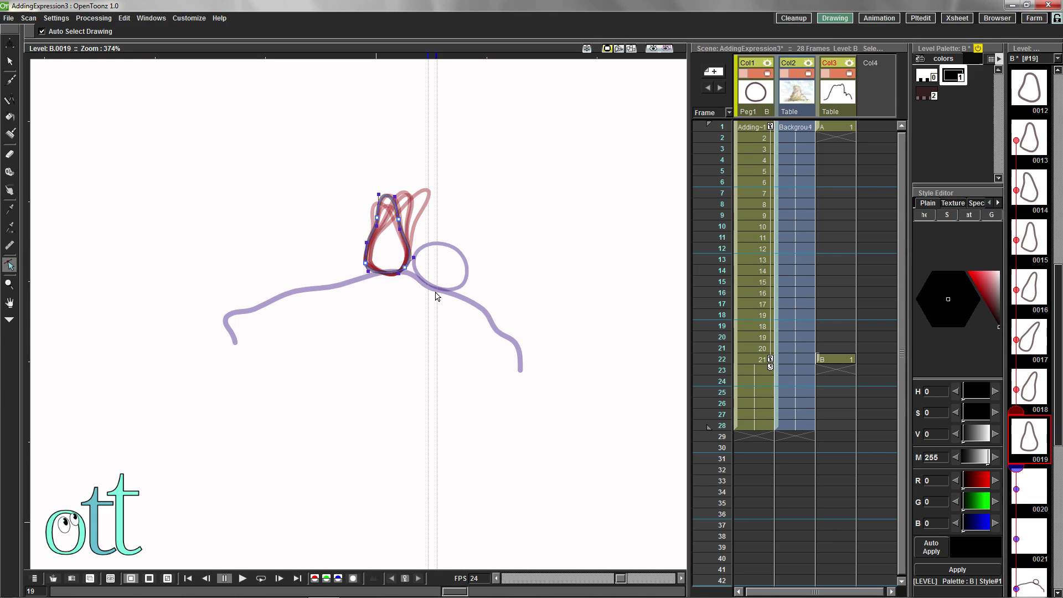
# Copy the upright shape from 0019 into blank drawing 0020 as a hold
pyautogui.press('s')
pyautogui.click(378, 227)
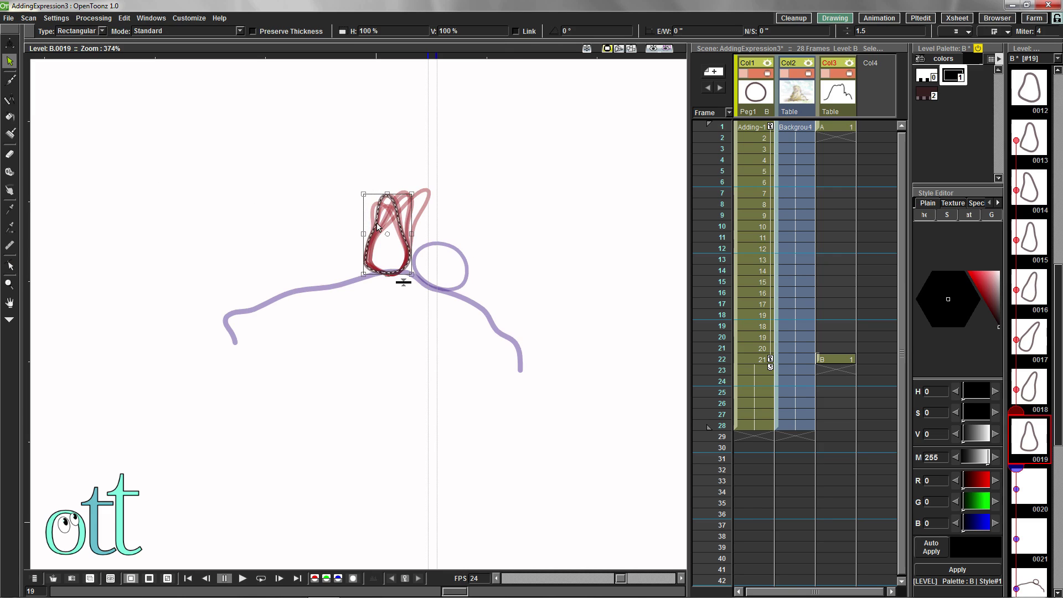
pyautogui.press('.')
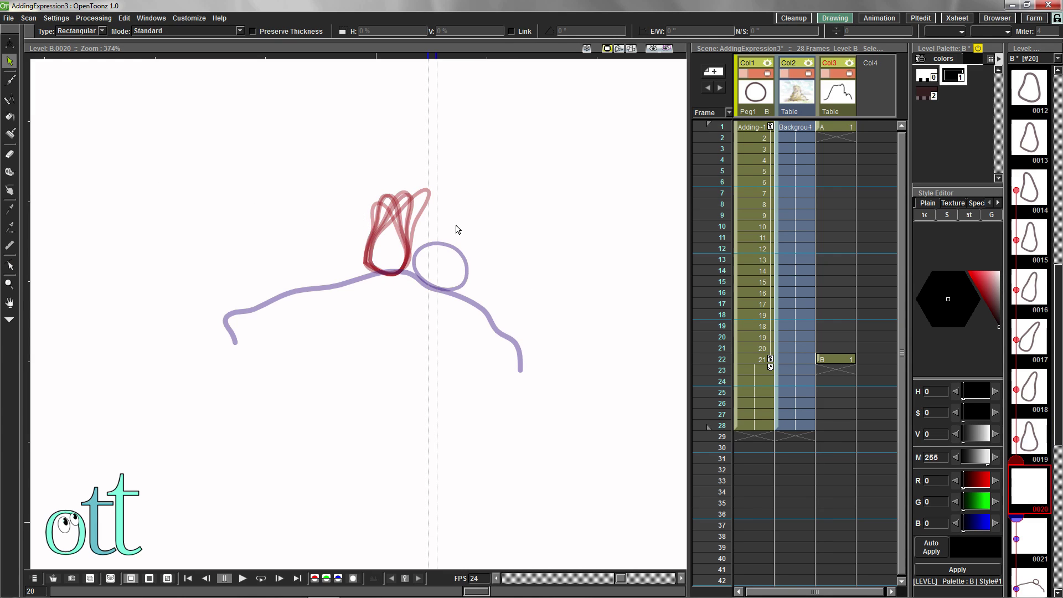
pyautogui.hotkey('ctrl', 'v')
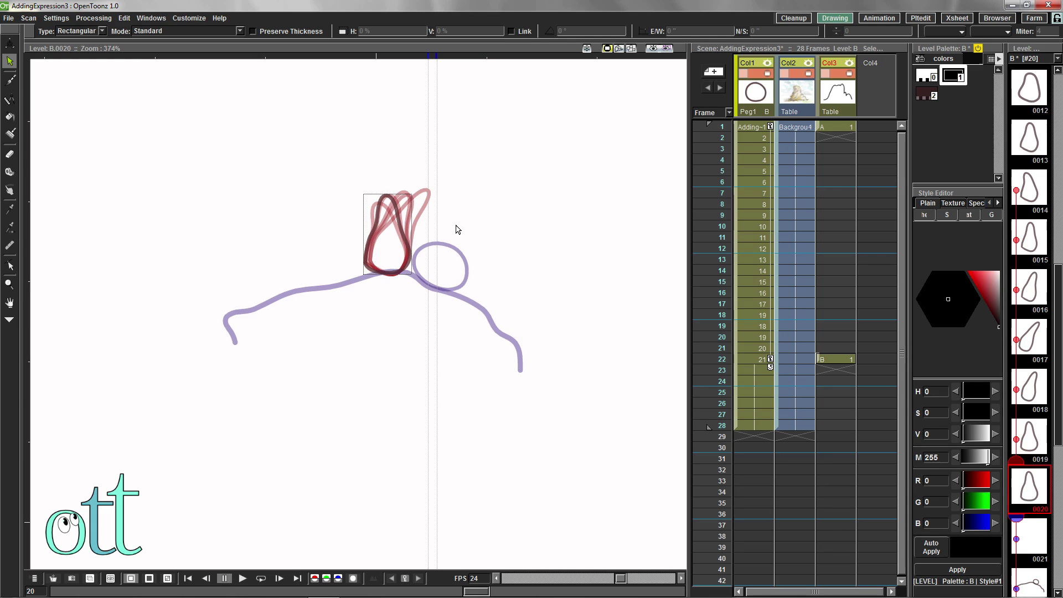
# Delete the cliff-and-ball sketch from drawing 0022
pyautogui.scroll(-2, 1030, 487)
pyautogui.click(1030, 488)
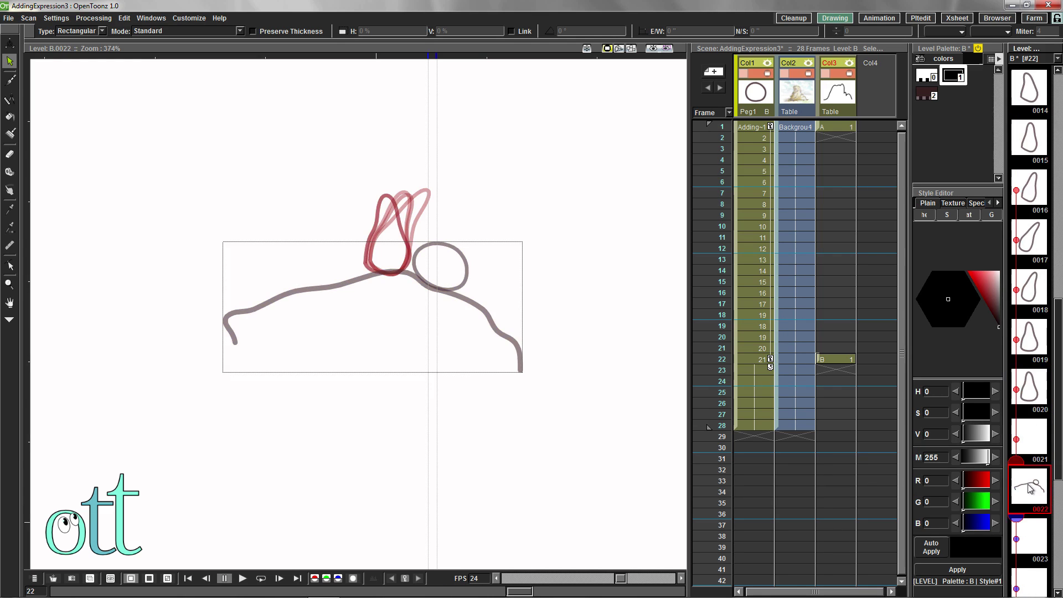
pyautogui.press('Delete')
pyautogui.scroll(-2, 1016, 431)
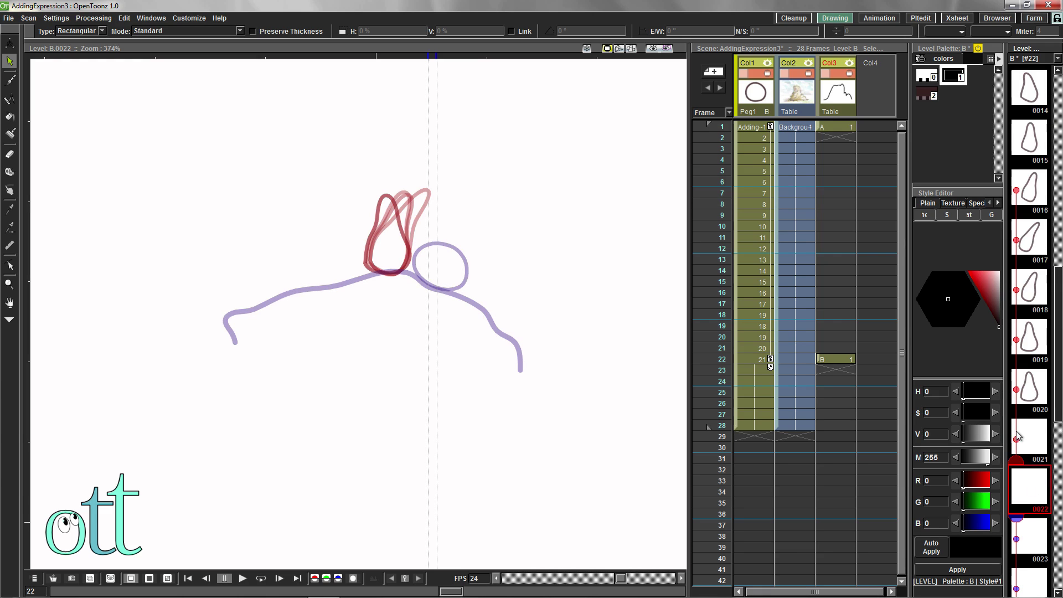
pyautogui.scroll(-2, 1015, 431)
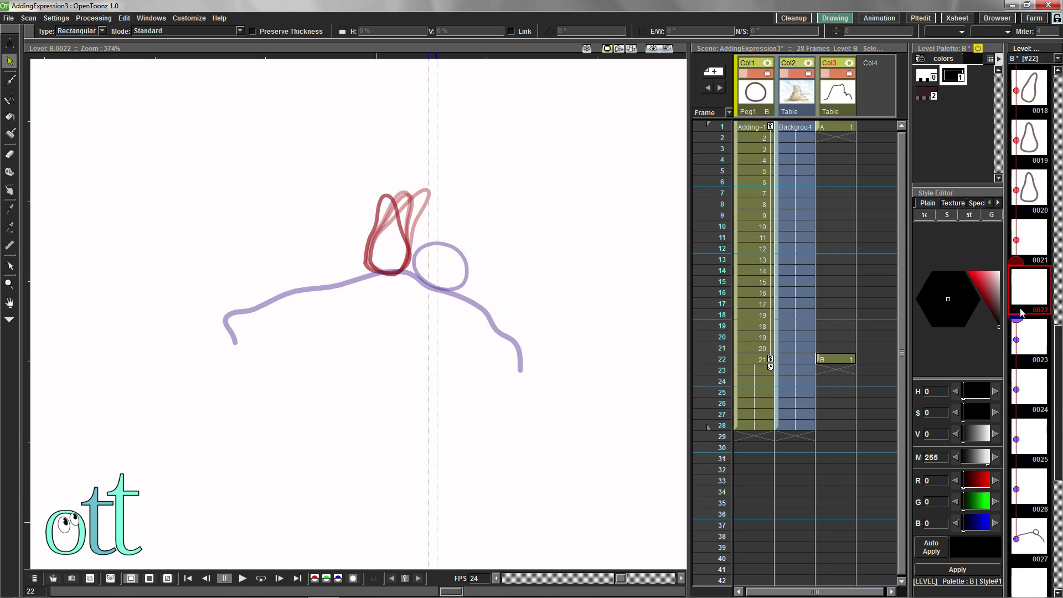
# Copy the ball shape from drawing 0020 into blank drawing 0021
pyautogui.click(1033, 199)
pyautogui.hotkey('ctrl', 'a')
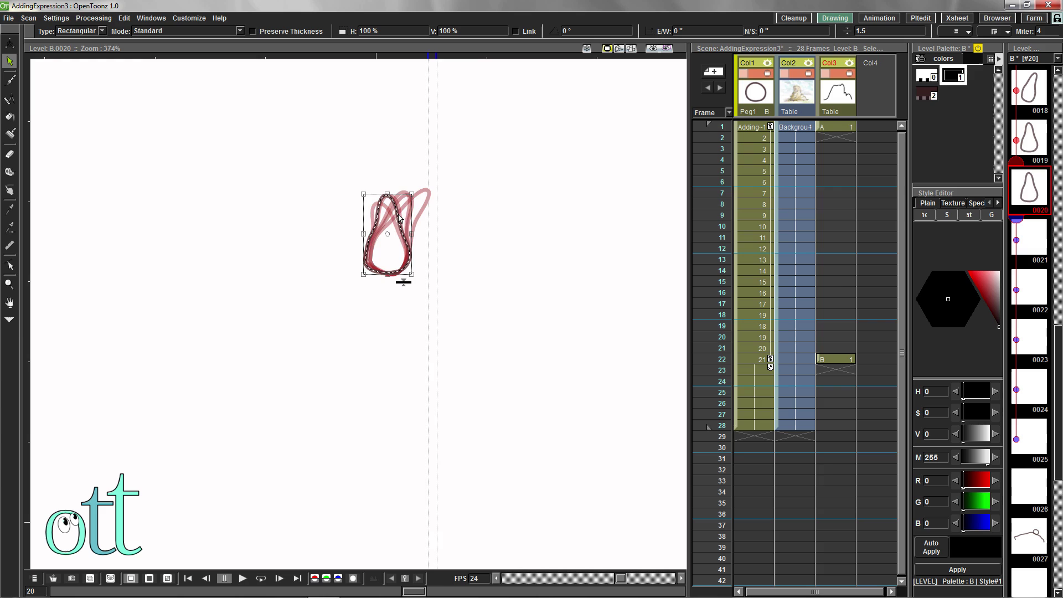
pyautogui.click(1039, 237)
pyautogui.hotkey('ctrl', 'v')
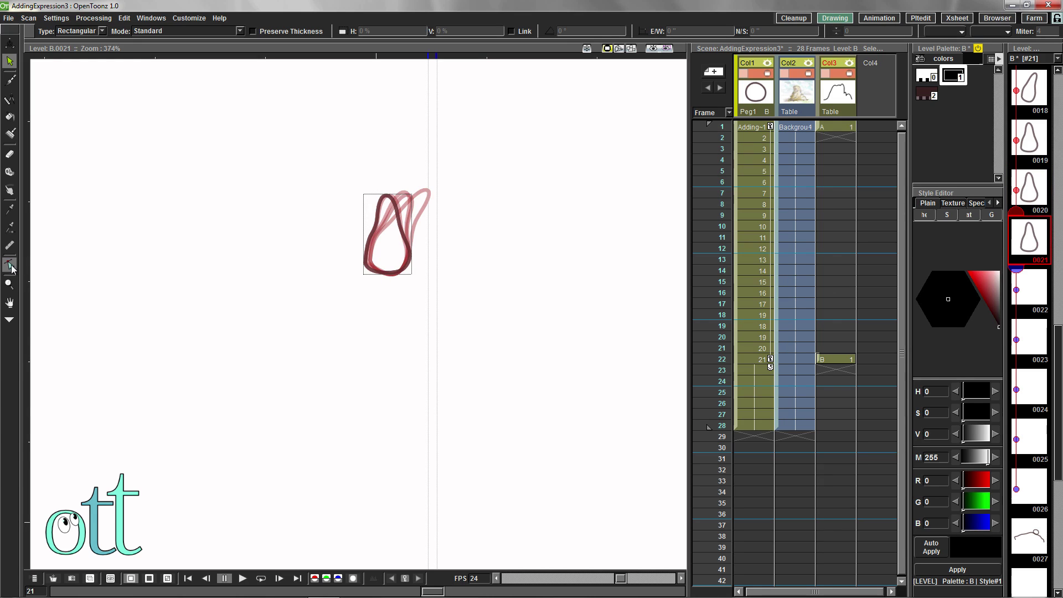
# Add drawing 0027 to the onion skin as a guide, and shorten and widen the ball in 0021 with the Control Point Editor
pyautogui.click(9, 265)
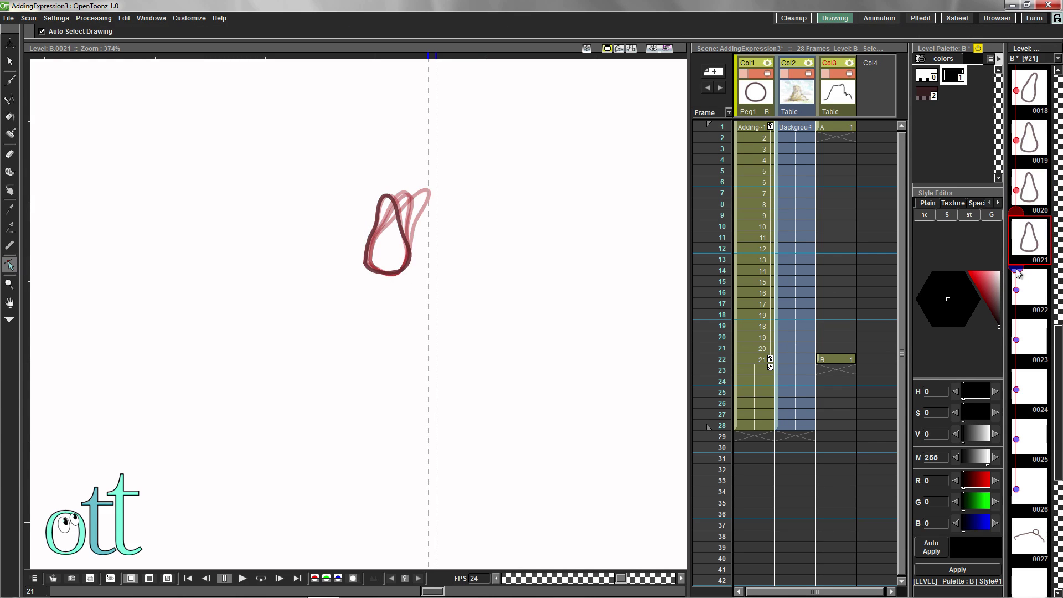
pyautogui.click(1017, 538)
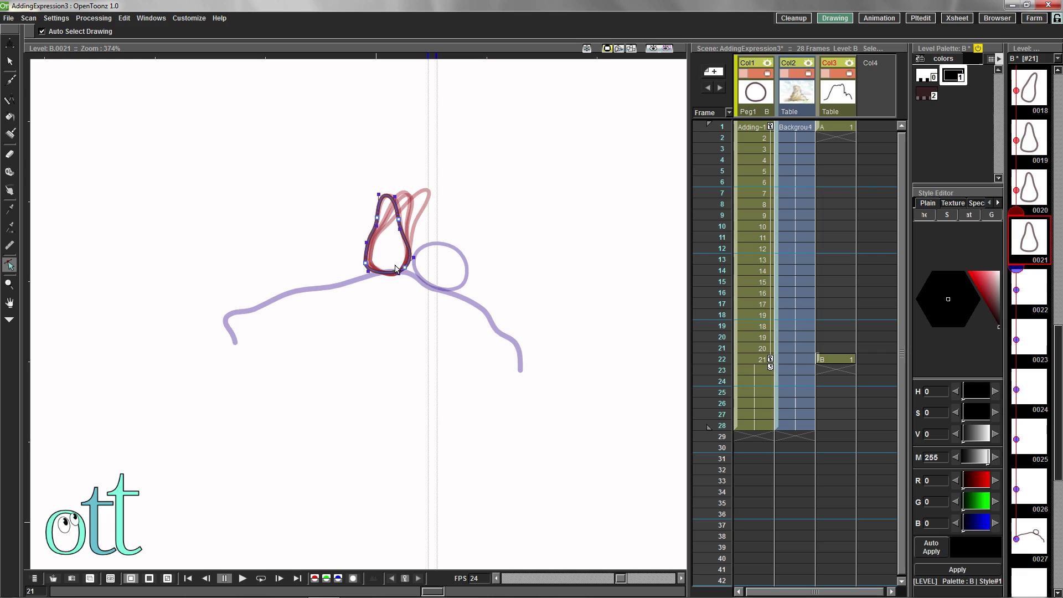
pyautogui.moveTo(368, 244)
pyautogui.mouseDown()
pyautogui.moveTo(405, 227)
pyautogui.moveTo(370, 241)
pyautogui.mouseUp()
# Copy the shape from 0021 into drawing 0022, lower its tip and bulge its rear side outward
pyautogui.press('s')
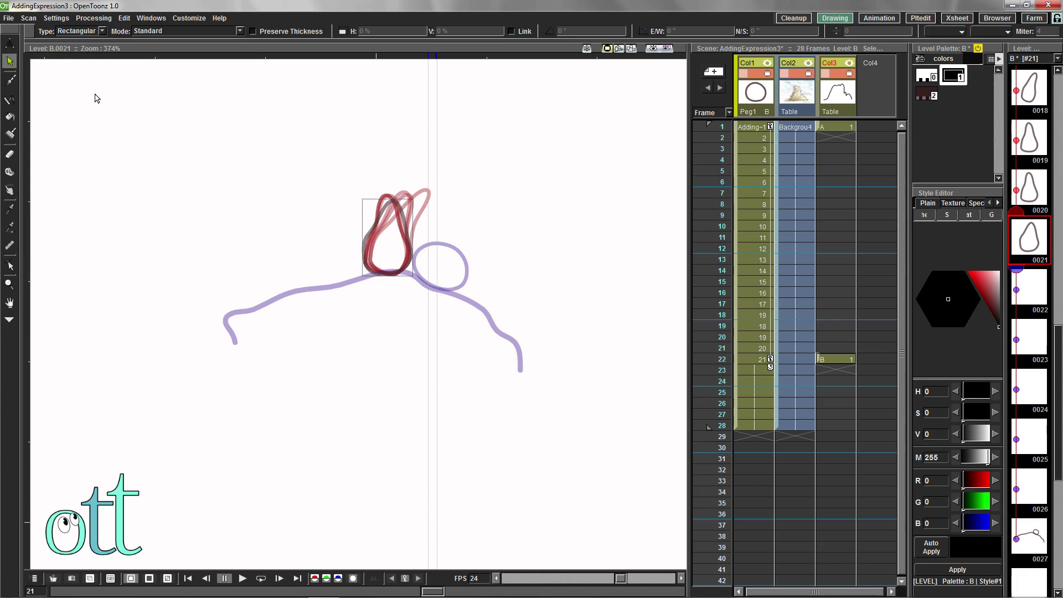
pyautogui.press('.')
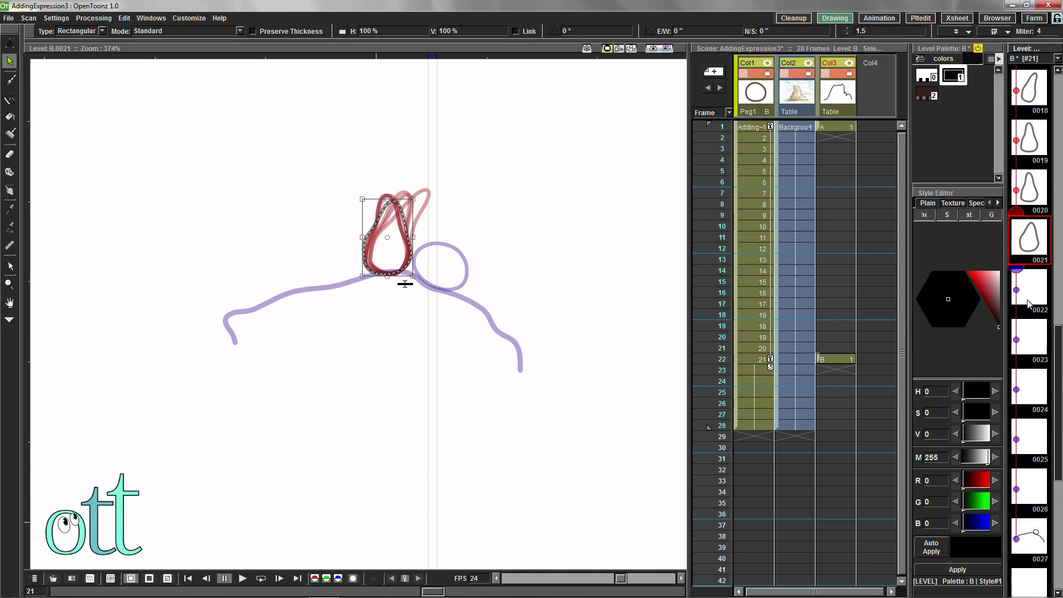
pyautogui.hotkey('ctrl', 'v')
pyautogui.press('c')
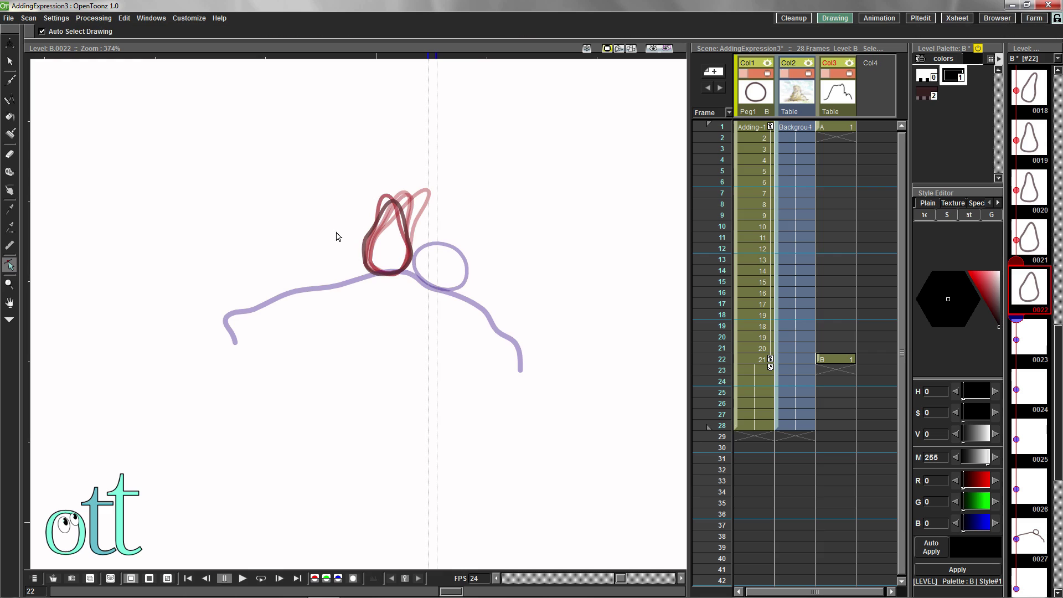
pyautogui.click(393, 203)
pyautogui.moveTo(395, 213); pyautogui.dragTo(384, 266)
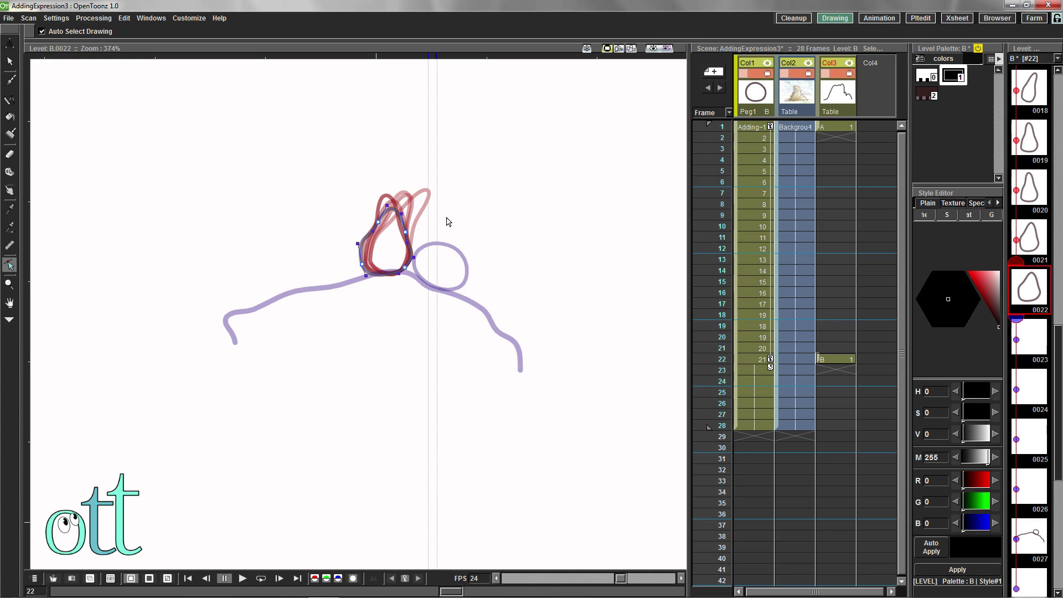
# Copy the shape from 0022 into drawing 0023, flatten its tip and round out its rear side toward a ball
pyautogui.press('s')
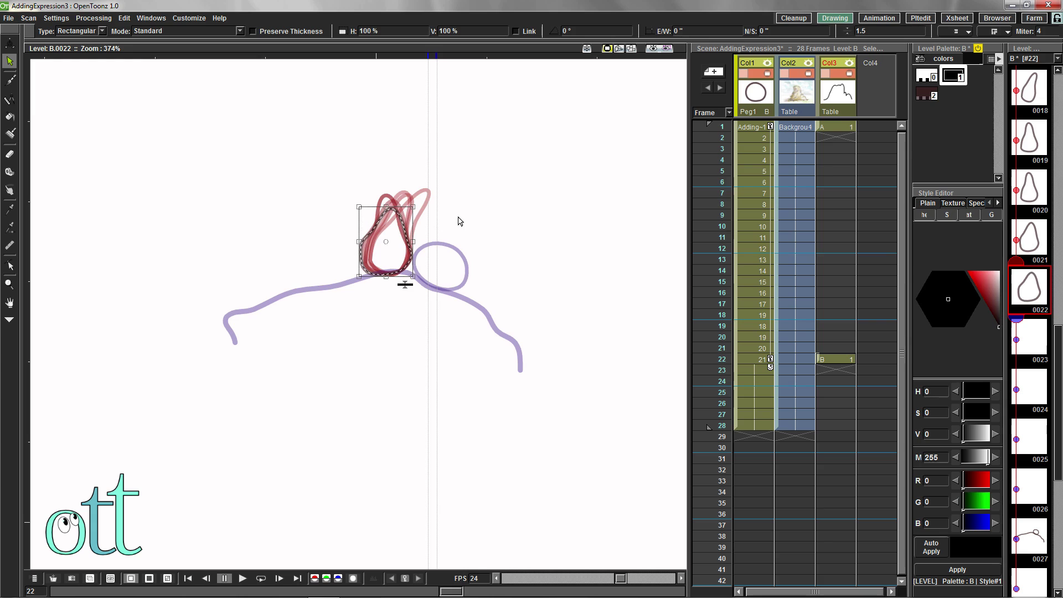
pyautogui.hotkey('ctrl', 'c')
pyautogui.press('.')
pyautogui.hotkey('ctrl', 'v')
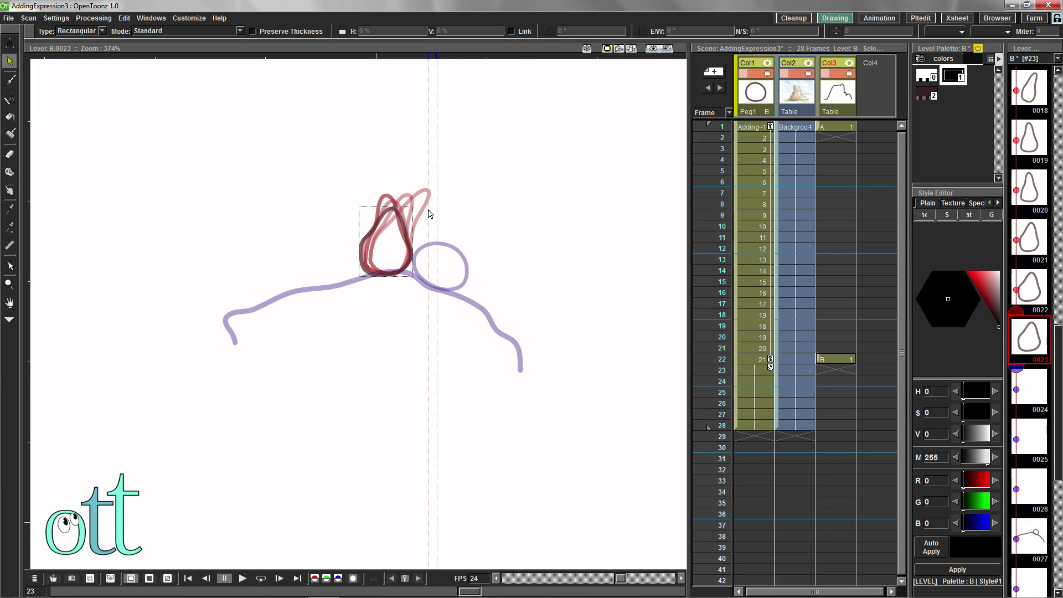
pyautogui.press('c')
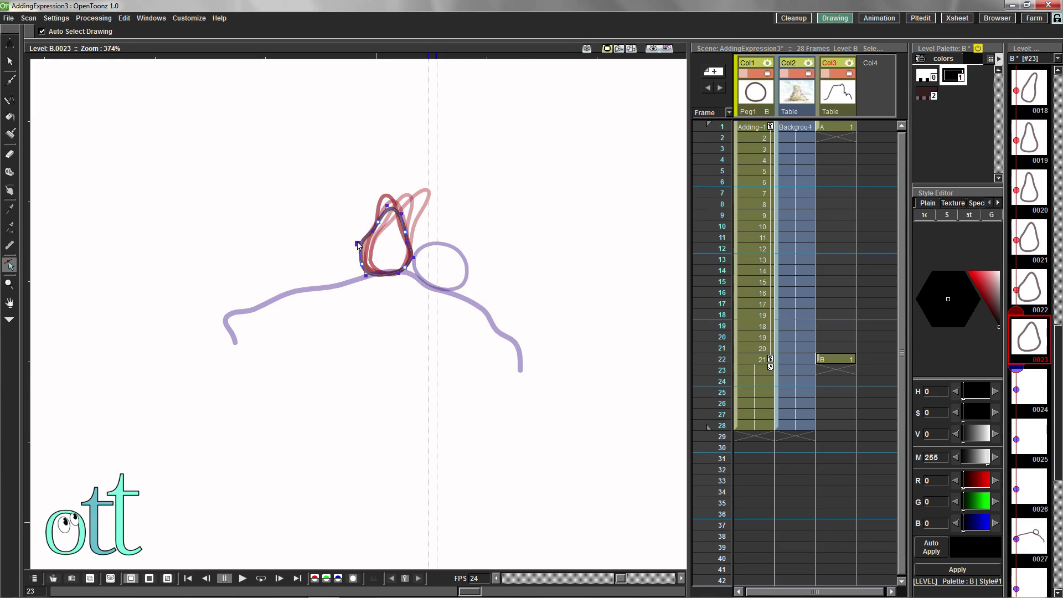
pyautogui.click(360, 245)
pyautogui.moveTo(360, 265); pyautogui.dragTo(360, 260)
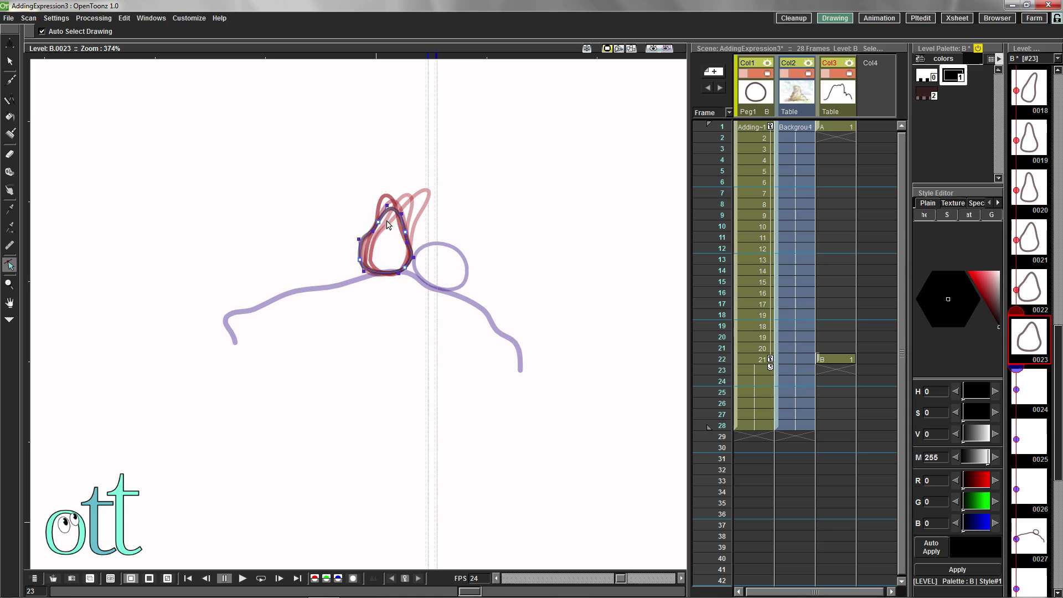
pyautogui.click(377, 222)
pyautogui.moveTo(377, 225)
pyautogui.mouseDown()
pyautogui.moveTo(409, 236)
pyautogui.moveTo(367, 231)
pyautogui.mouseUp()
pyautogui.click(359, 240)
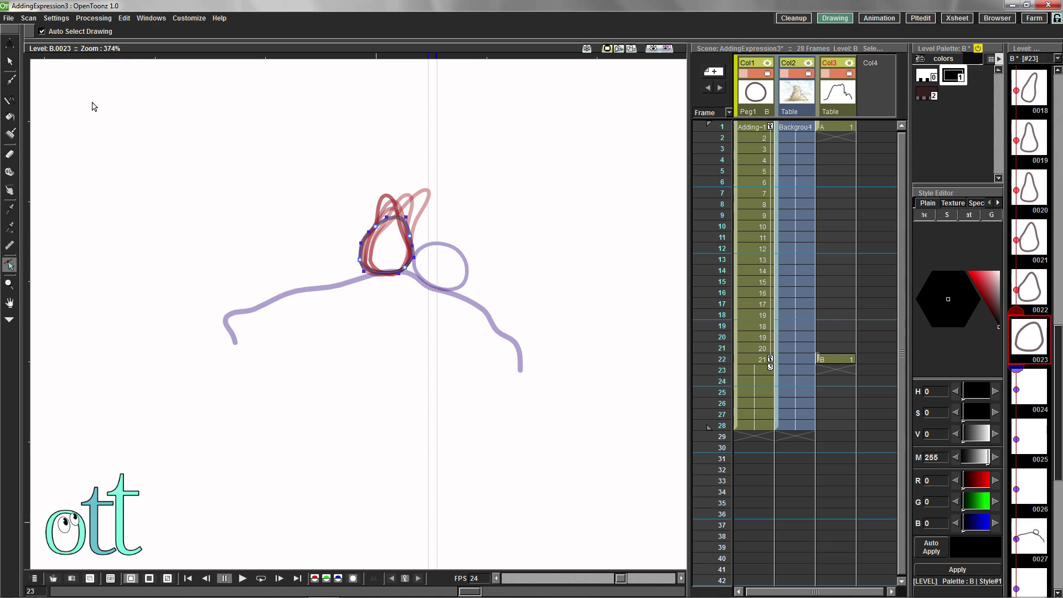
# Copy the shape from 0023 into drawing 0024, lower its top slightly and push its front side outward for a rounder ball
pyautogui.press('s')
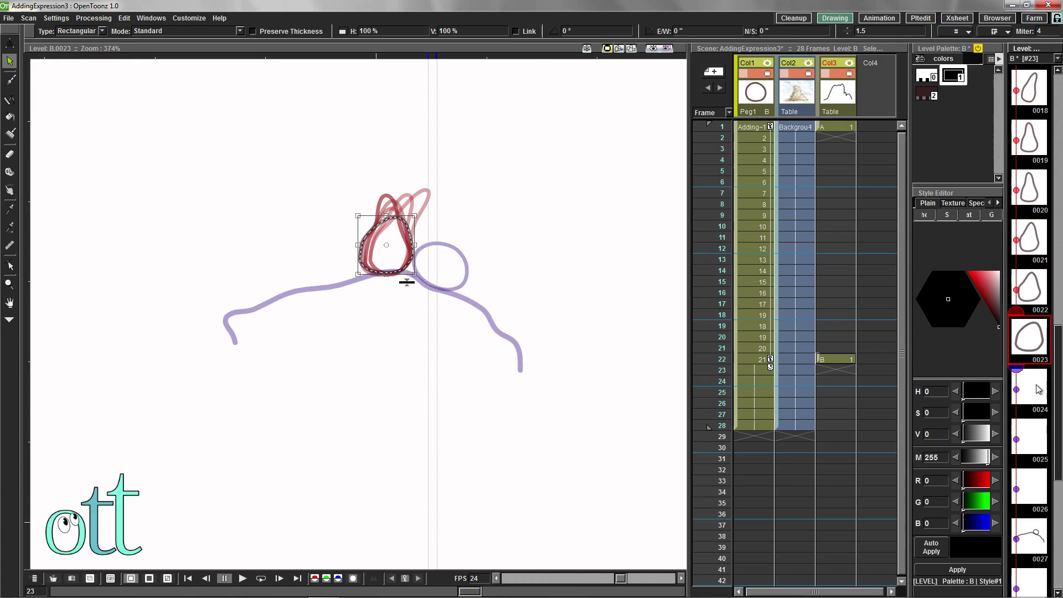
pyautogui.click(1039, 389)
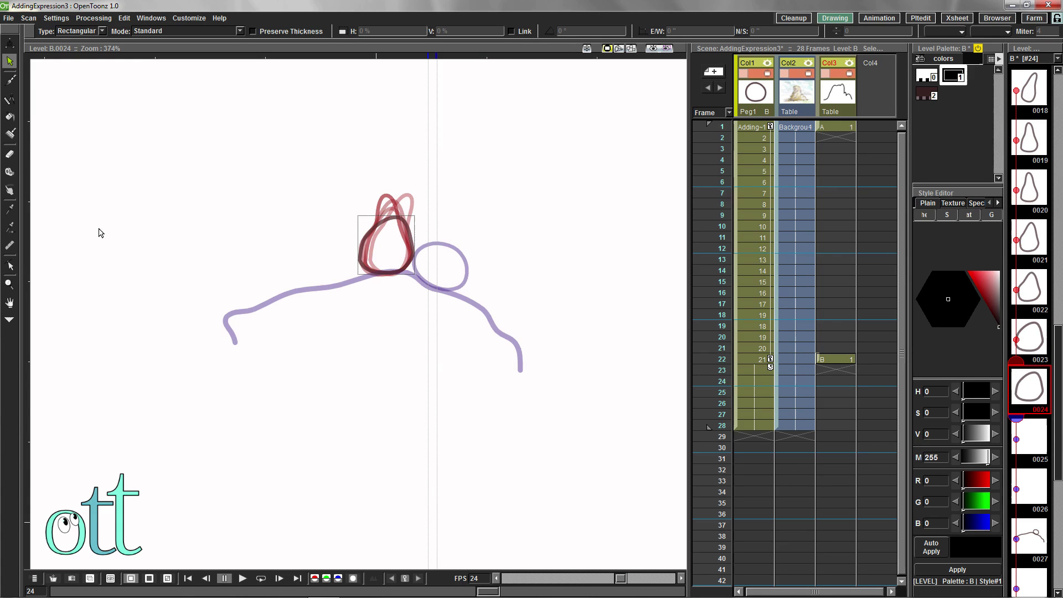
pyautogui.click(9, 265)
pyautogui.click(387, 220)
pyautogui.moveTo(371, 226)
pyautogui.mouseDown()
pyautogui.moveTo(399, 233)
pyautogui.moveTo(416, 271)
pyautogui.moveTo(360, 242)
pyautogui.moveTo(363, 273)
pyautogui.moveTo(364, 238)
pyautogui.mouseUp()
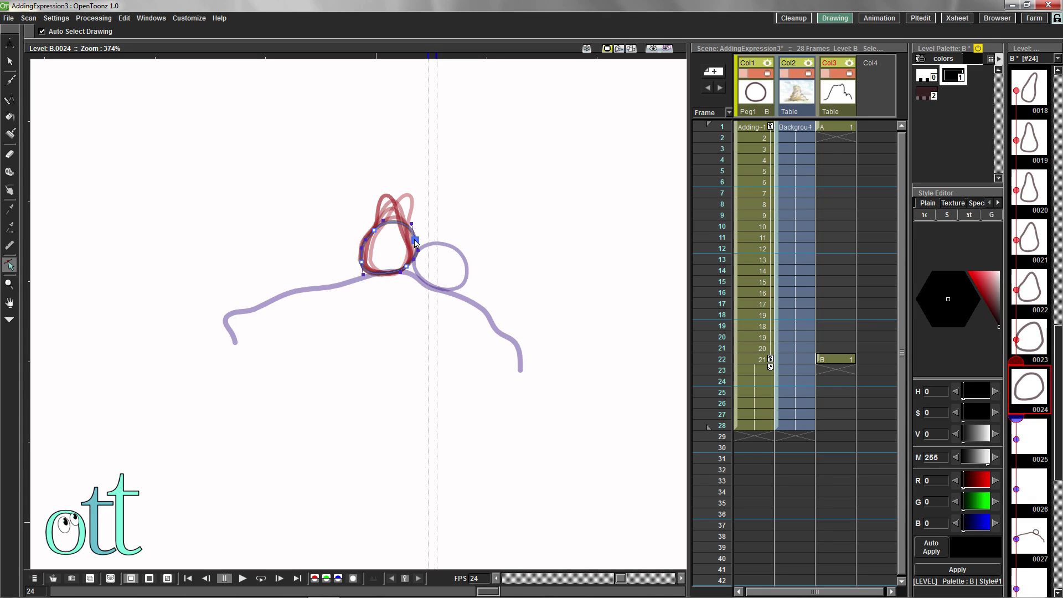
pyautogui.moveTo(415, 241); pyautogui.dragTo(413, 242)
pyautogui.press('s')
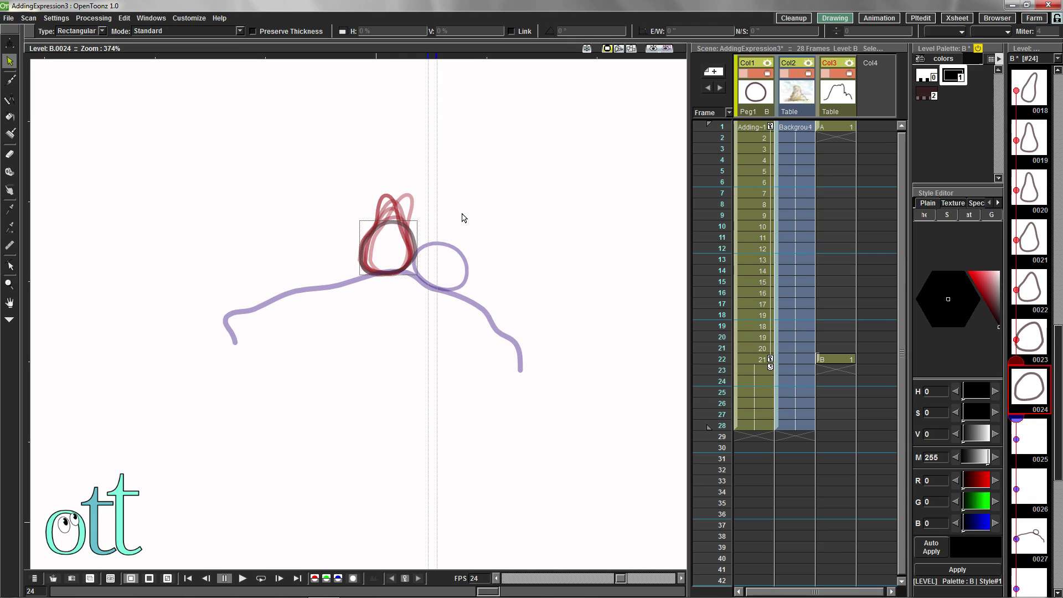
# Copy the shape from 0024 into drawing 0025, rotate it -25.28° and move it 0.07 in E/W and -0.01 in N/S toward the guide ball
pyautogui.press('.')
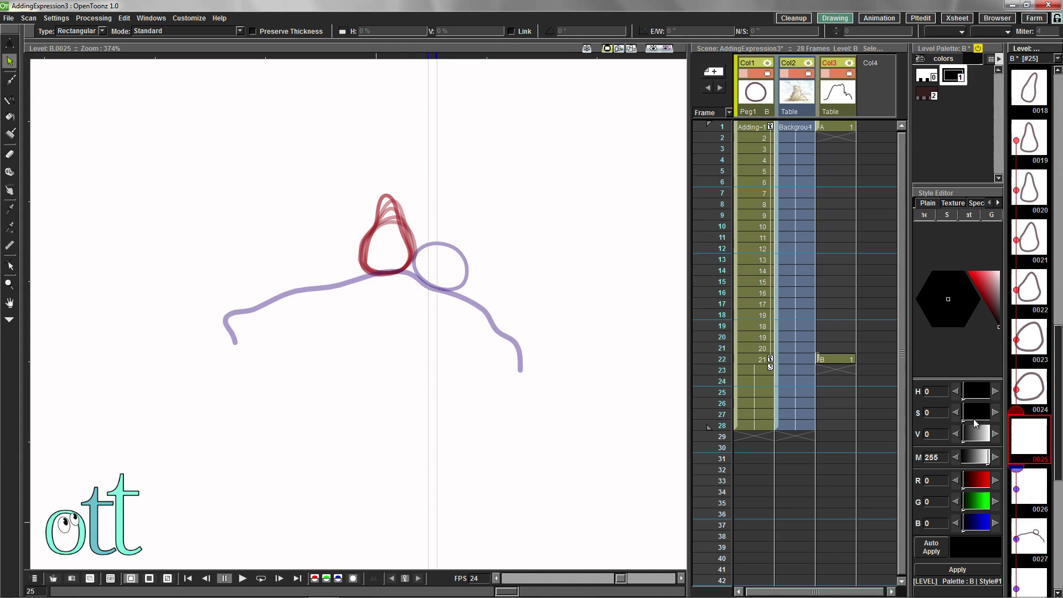
pyautogui.click(405, 229)
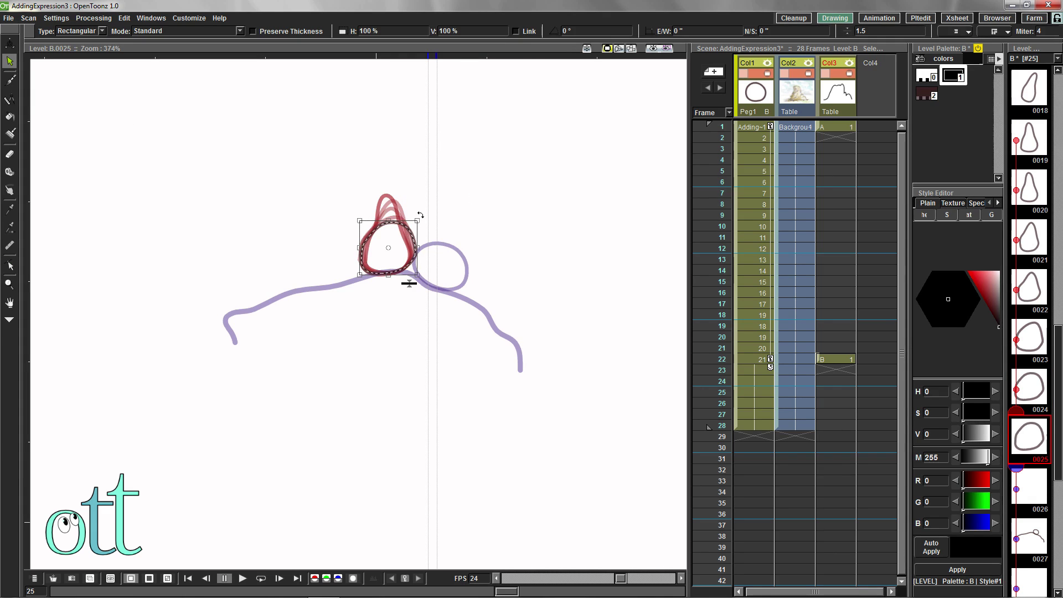
pyautogui.moveTo(421, 217); pyautogui.dragTo(434, 231)
pyautogui.press('Right')
pyautogui.press('Right')
pyautogui.press('Right')
pyautogui.press('Right')
pyautogui.press('Right')
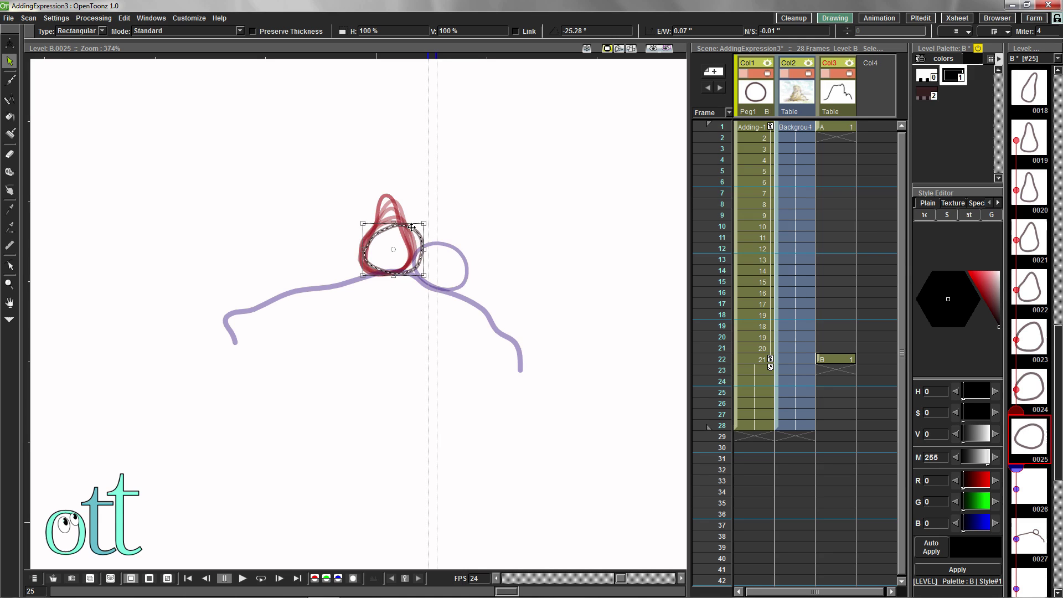
# Smooth the ball's outline in 0025 with the Iron tool, and round out its sides with the Control Point Editor
pyautogui.click(10, 265)
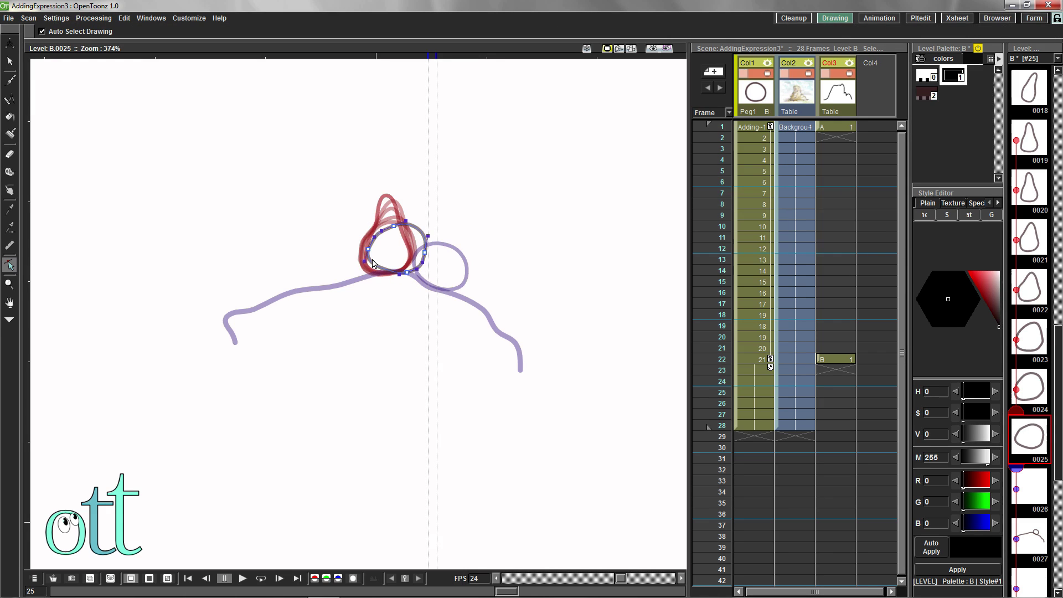
pyautogui.click(9, 320)
pyautogui.click(10, 372)
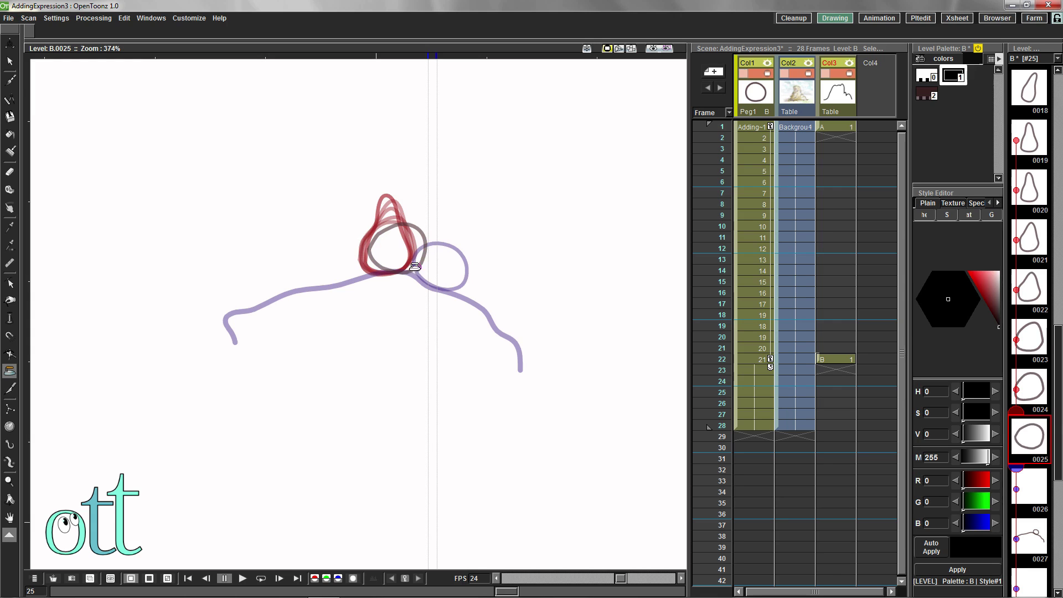
pyautogui.moveTo(390, 271); pyautogui.dragTo(373, 259)
pyautogui.moveTo(415, 229); pyautogui.dragTo(428, 241)
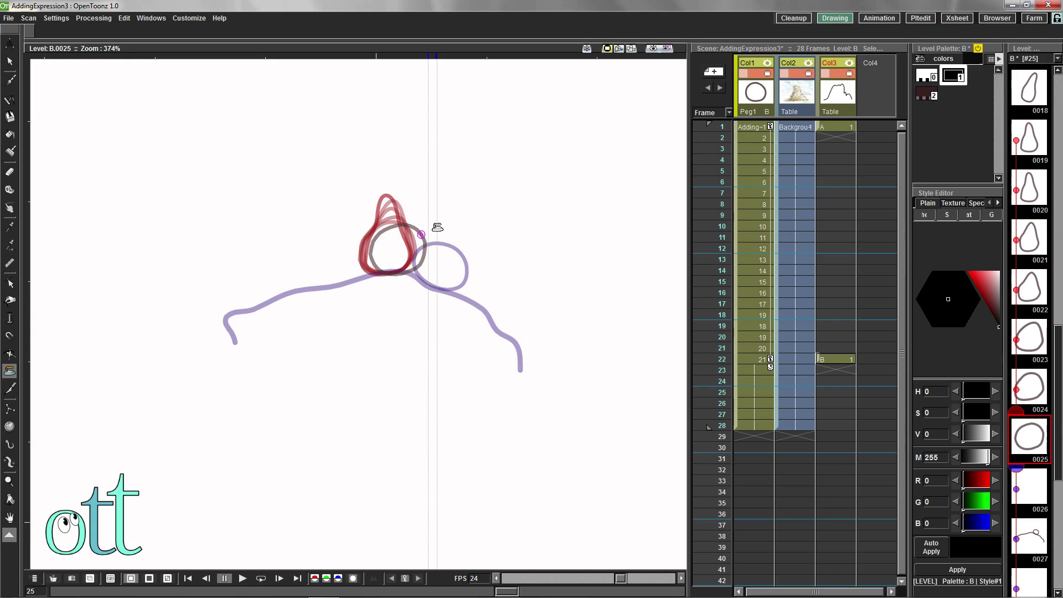
pyautogui.moveTo(422, 203)
pyautogui.mouseDown()
pyautogui.moveTo(405, 222)
pyautogui.moveTo(373, 221)
pyautogui.mouseUp()
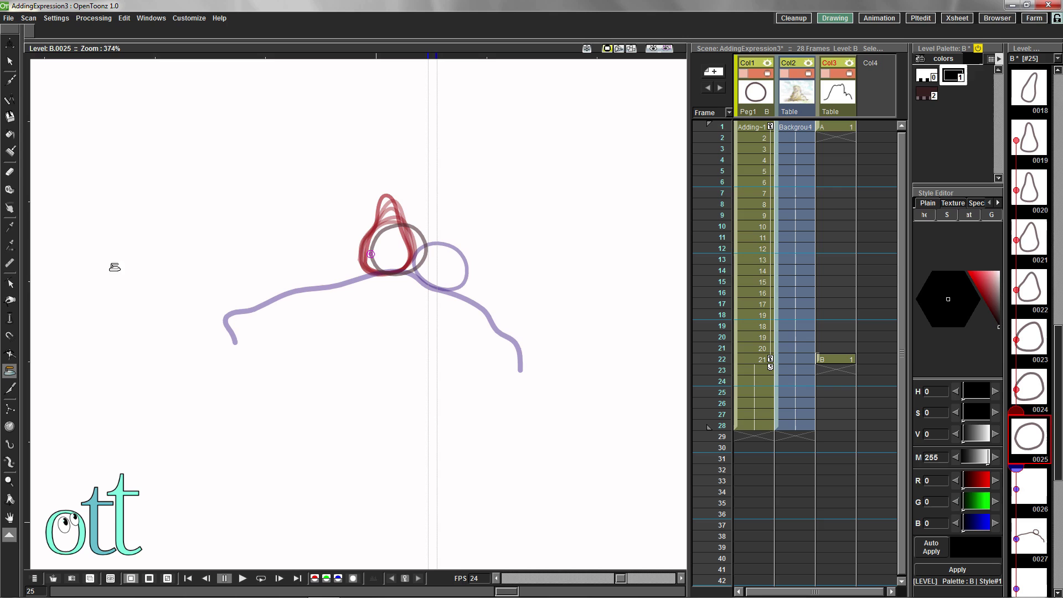
pyautogui.click(11, 283)
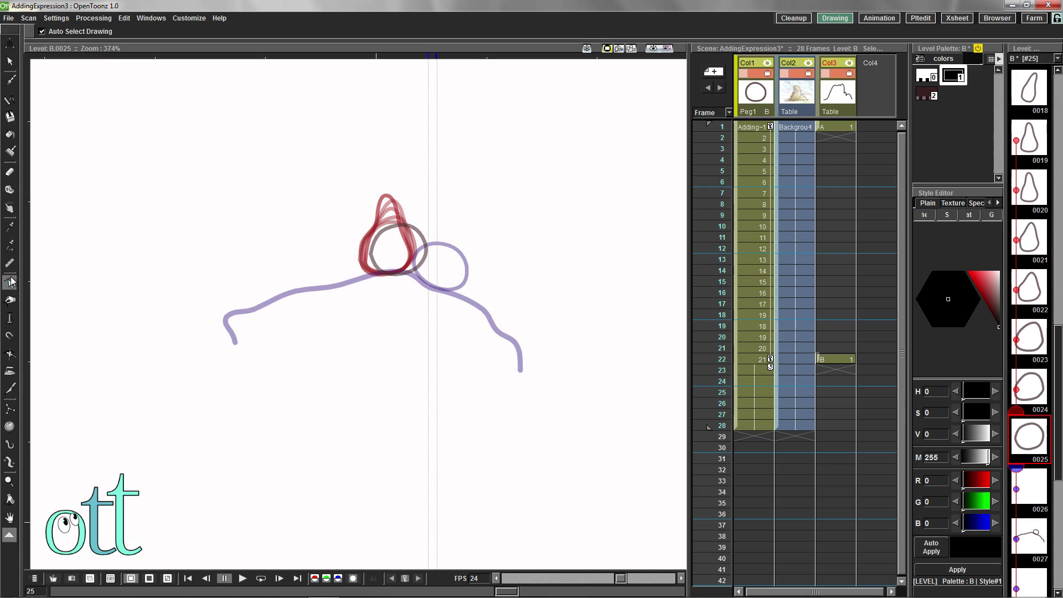
pyautogui.moveTo(372, 241)
pyautogui.mouseDown()
pyautogui.moveTo(374, 255)
pyautogui.moveTo(398, 228)
pyautogui.moveTo(428, 249)
pyautogui.moveTo(376, 248)
pyautogui.mouseUp()
pyautogui.click(376, 256)
pyautogui.click(433, 257)
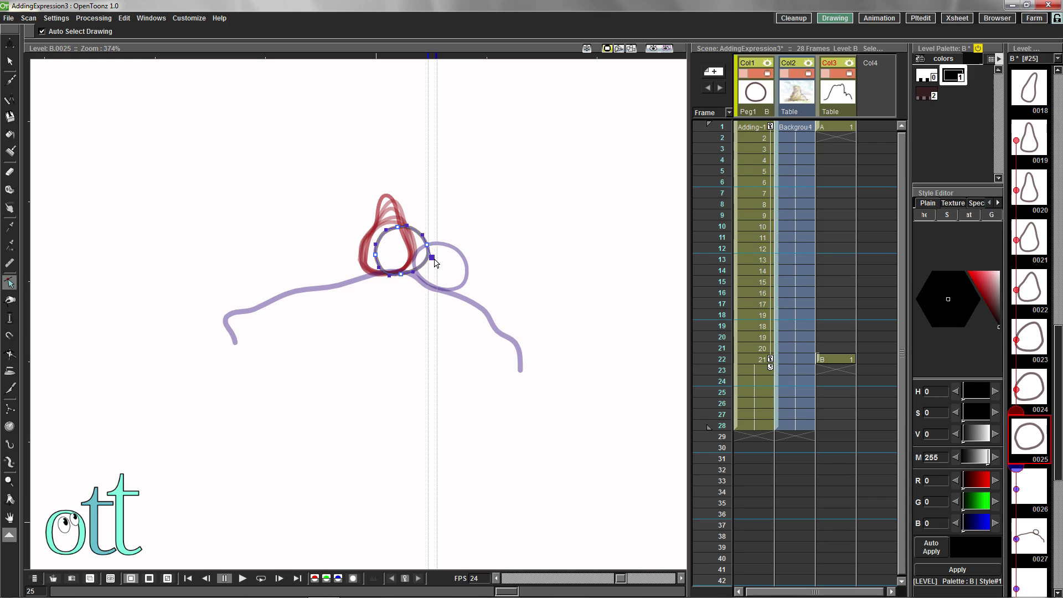
# Copy the ball from 0025 into drawing 0026, rotate it -35.47° and move it 0.14 in E/W and -0.03 in N/S
pyautogui.press('s')
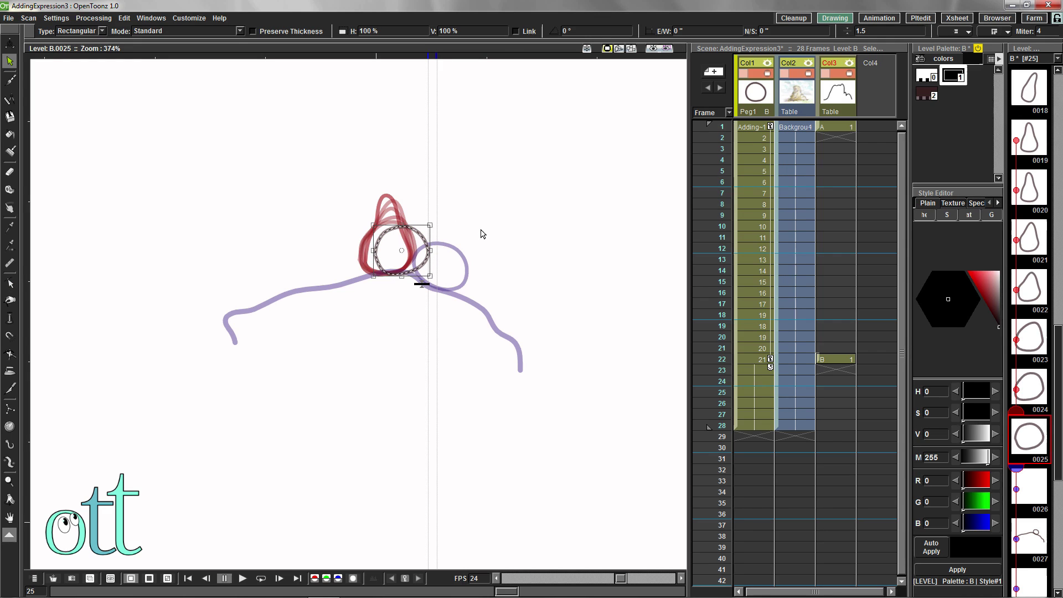
pyautogui.hotkey('ctrl', 'c')
pyautogui.press('.')
pyautogui.hotkey('ctrl', 'v')
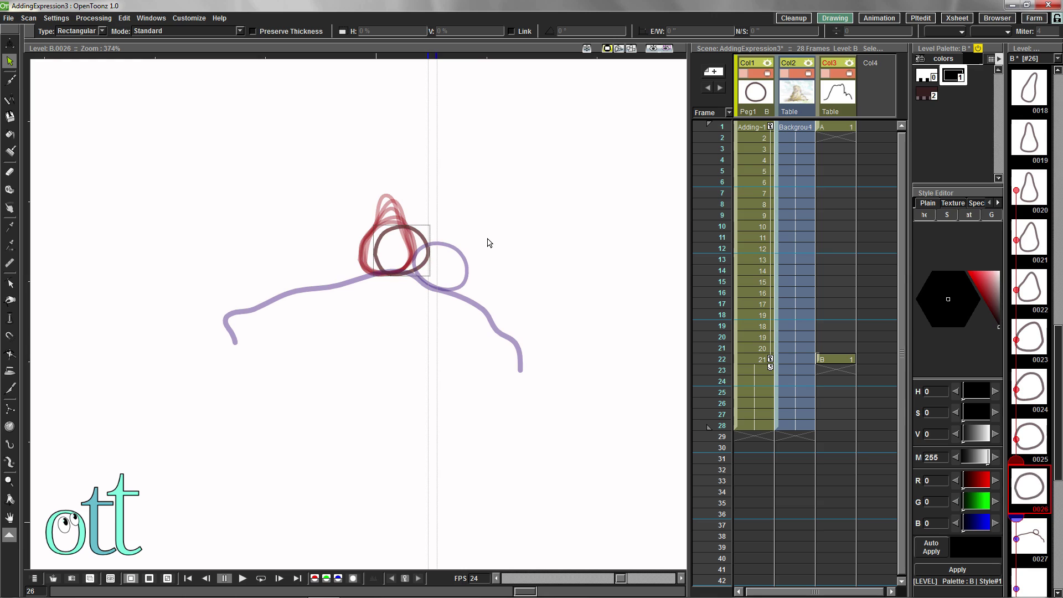
pyautogui.click(419, 231)
pyautogui.moveTo(433, 223)
pyautogui.mouseDown()
pyautogui.moveTo(445, 247)
pyautogui.moveTo(427, 232)
pyautogui.mouseUp()
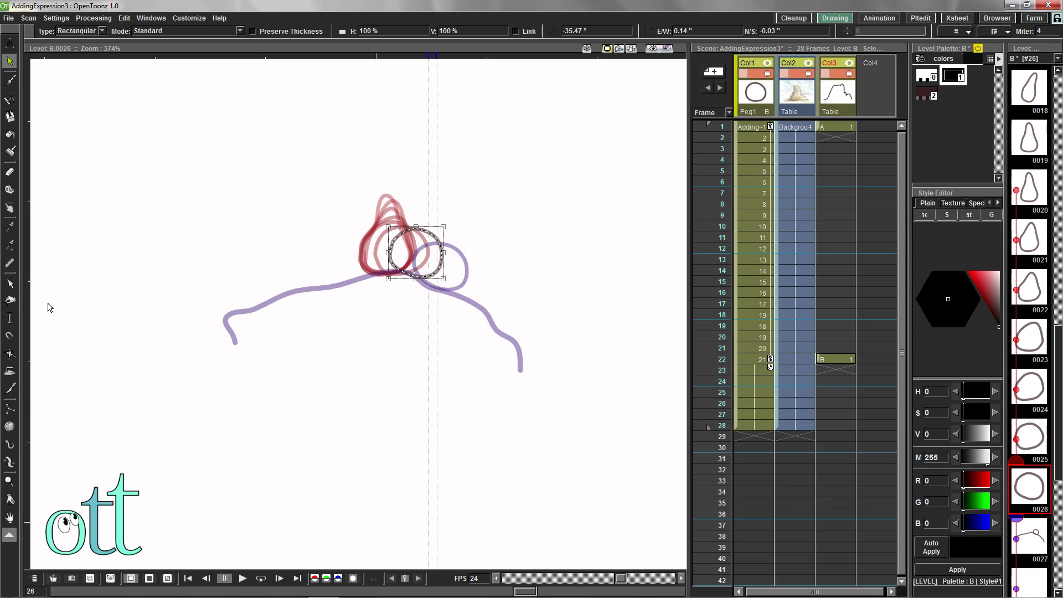
# Lower the top of the ball in 0026 and push its rear side slightly outward with the Control Point Editor
pyautogui.press('c')
pyautogui.click(423, 233)
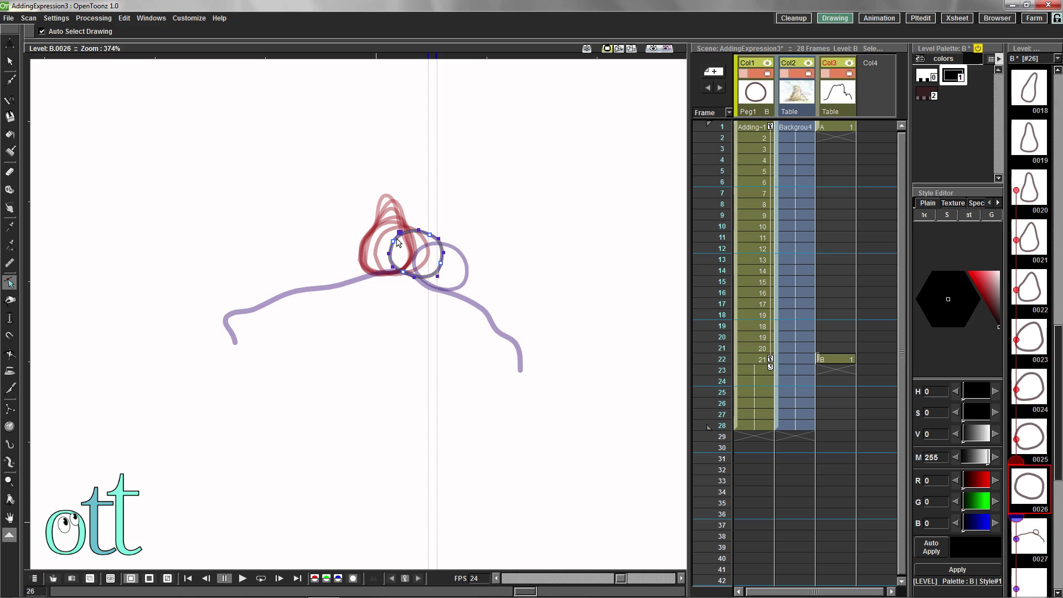
pyautogui.moveTo(390, 253)
pyautogui.mouseDown()
pyautogui.moveTo(401, 234)
pyautogui.moveTo(438, 241)
pyautogui.mouseUp()
# Copy the ball in 0026 and insert three blank drawings before the cliff guide in drawing 0027
pyautogui.press('s')
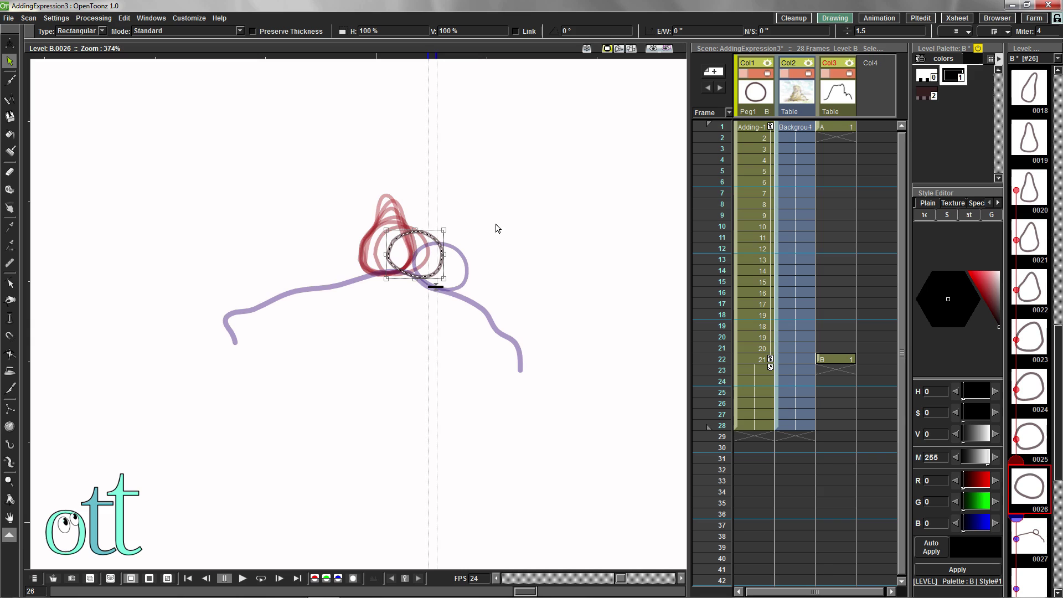
pyautogui.click(1028, 536)
pyautogui.scroll(-4, 1020, 379)
pyautogui.press('Insert')
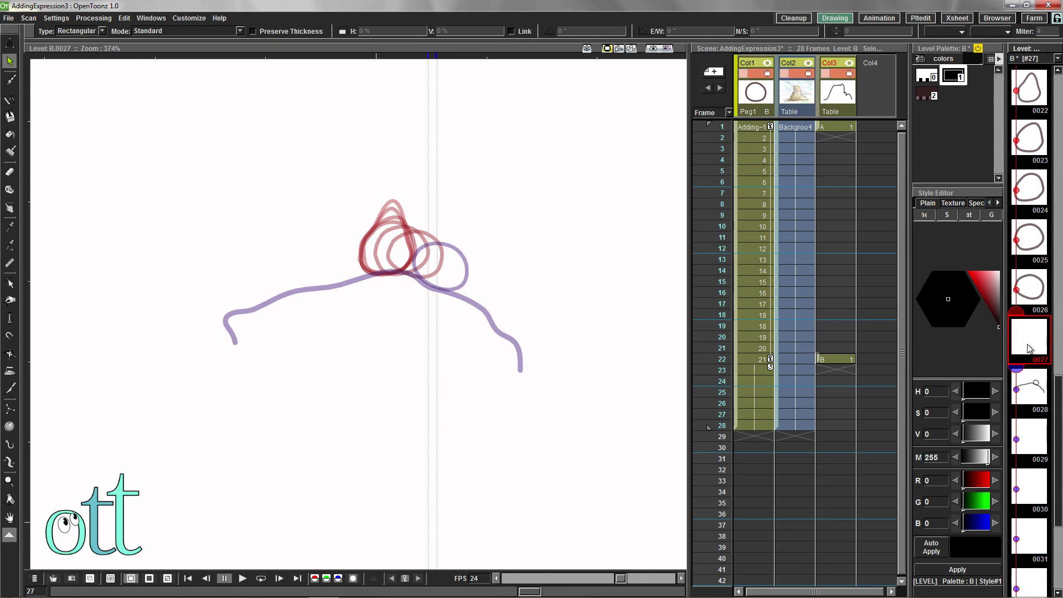
pyautogui.press('Insert')
pyautogui.press('Insert')
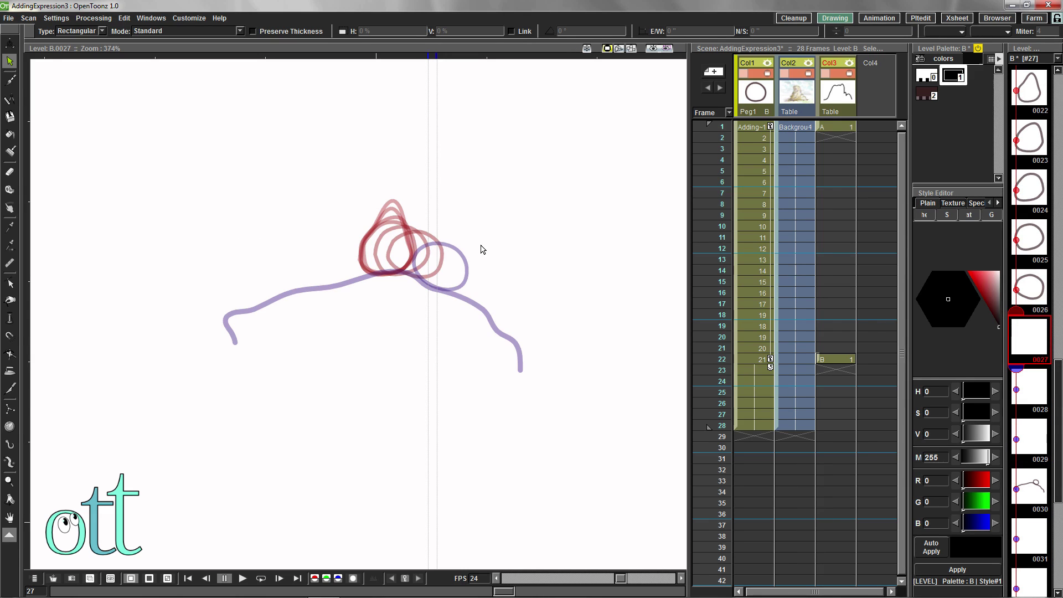
# Paste the ball from 0026 into drawing 0027, rotate it -38.91° and move it 0.11 in E/W and -0.04 in N/S
pyautogui.hotkey('ctrl', 'v')
pyautogui.click(432, 239)
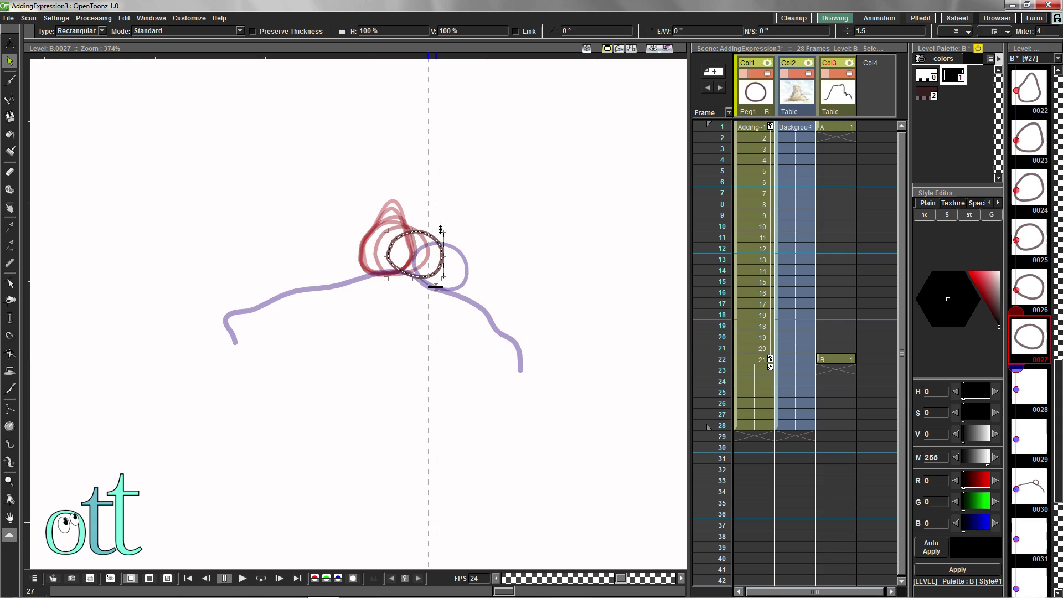
pyautogui.moveTo(442, 228)
pyautogui.mouseDown()
pyautogui.moveTo(462, 248)
pyautogui.moveTo(443, 248)
pyautogui.mouseUp()
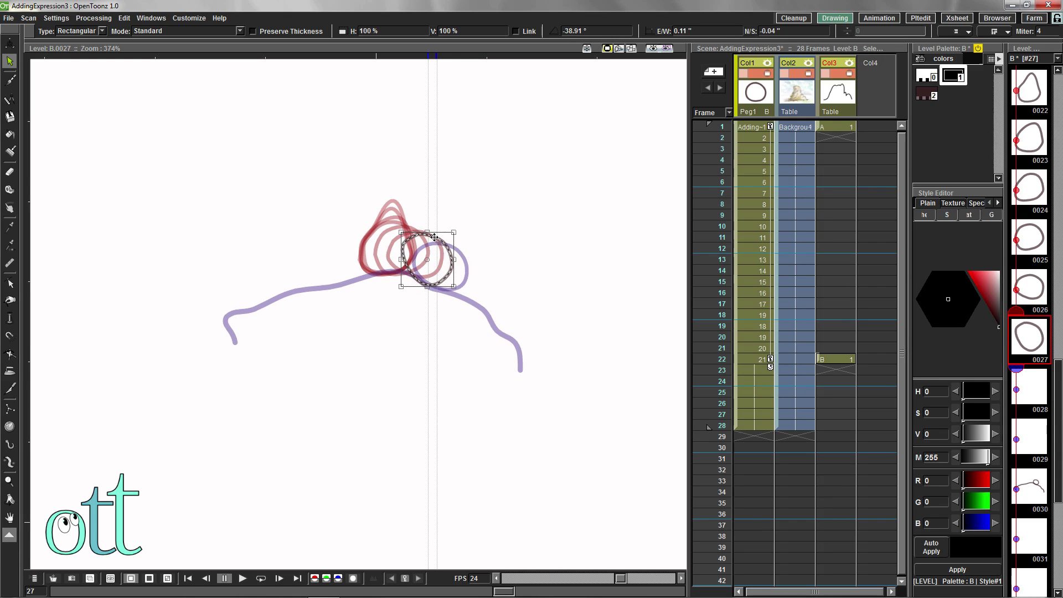
# Smooth the outline of the ball in 0027 with the Iron tool and refine its curve with the Control Point Editor
pyautogui.click(9, 371)
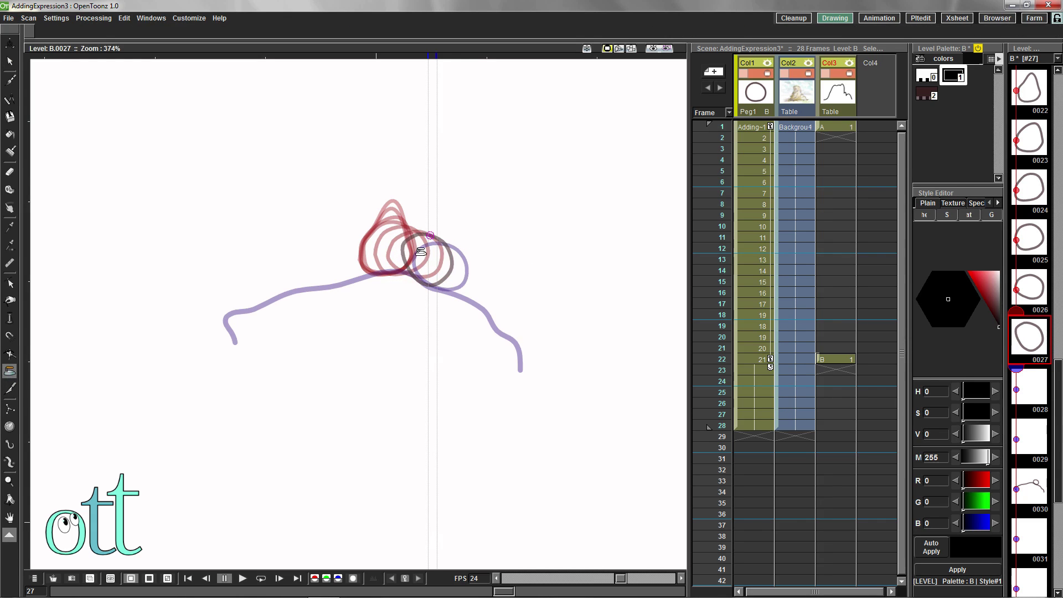
pyautogui.moveTo(418, 233)
pyautogui.mouseDown()
pyautogui.moveTo(415, 278)
pyautogui.moveTo(446, 239)
pyautogui.moveTo(418, 227)
pyautogui.moveTo(409, 241)
pyautogui.mouseUp()
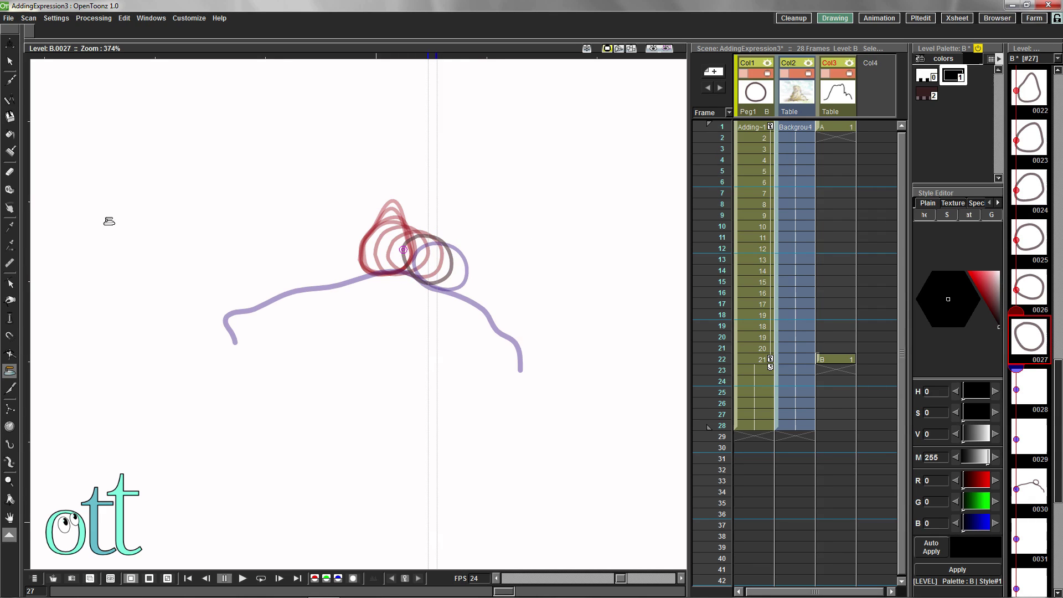
pyautogui.click(9, 283)
pyautogui.click(418, 239)
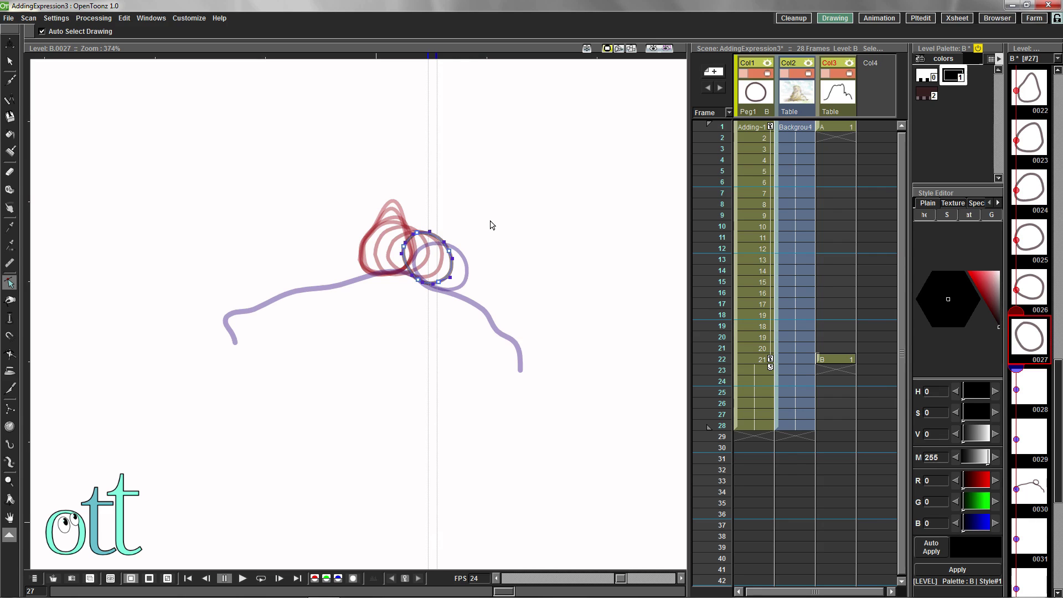
# Copy the ball from 0027 into drawing 0028, rotate it -40.84° and move it 0.08 in E/W and -0.03 in N/S
pyautogui.press('s')
pyautogui.click(422, 254)
pyautogui.click(422, 254)
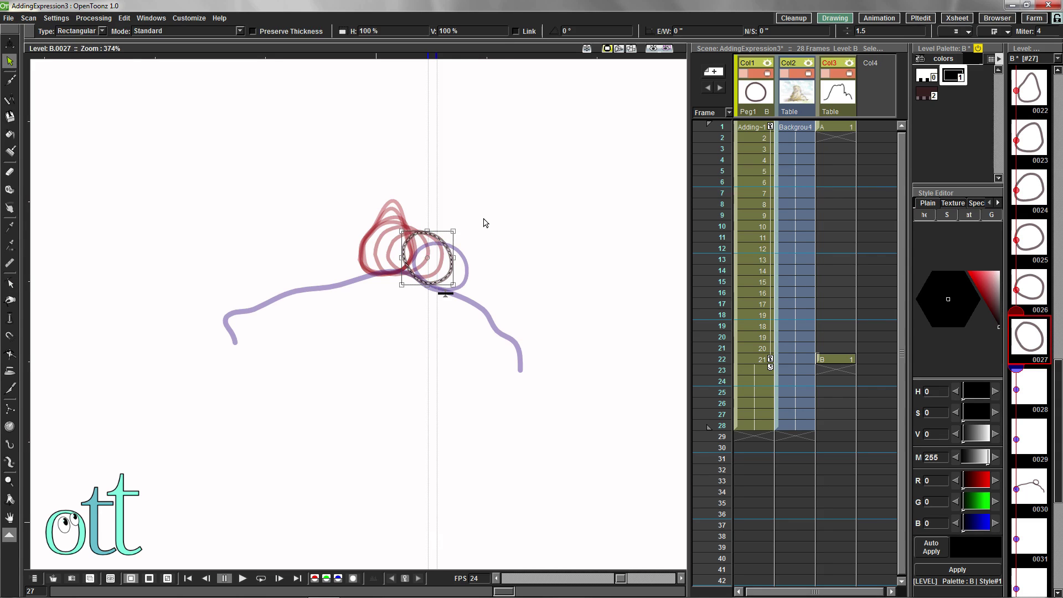
pyautogui.press('.')
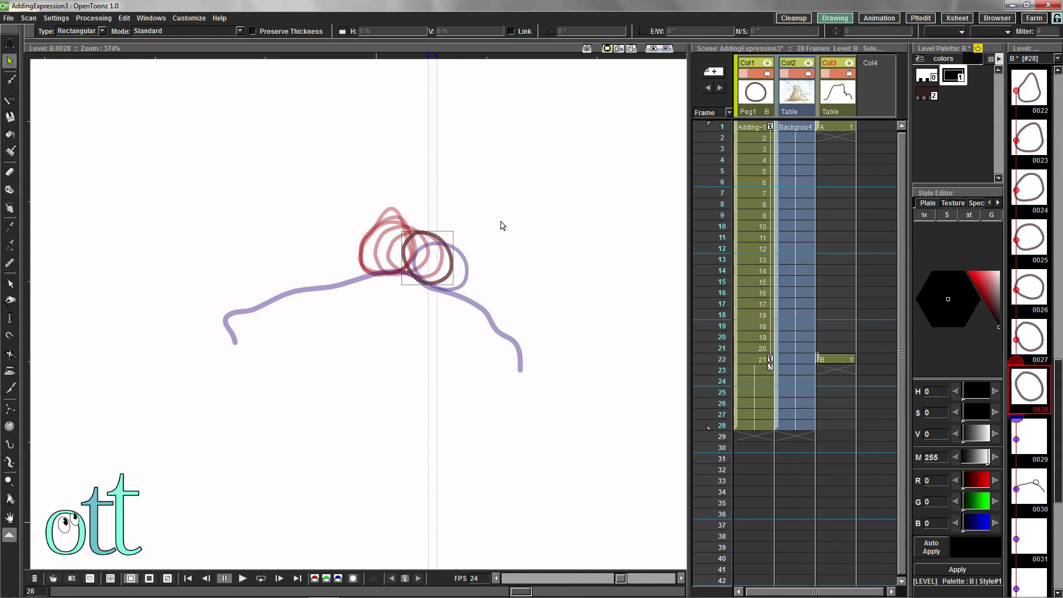
pyautogui.click(439, 240)
pyautogui.moveTo(455, 229); pyautogui.dragTo(455, 263)
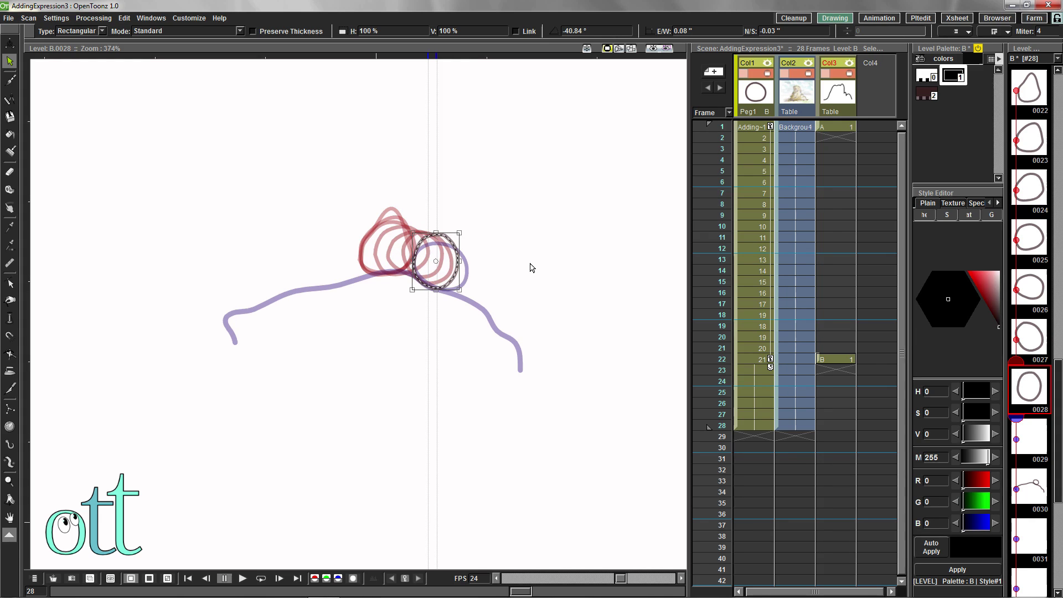
# Copy the ball from 0028 into drawing 0029, rotate it -49.25° and move it 0.06 in E/W and -0.02 in N/S
pyautogui.press('.')
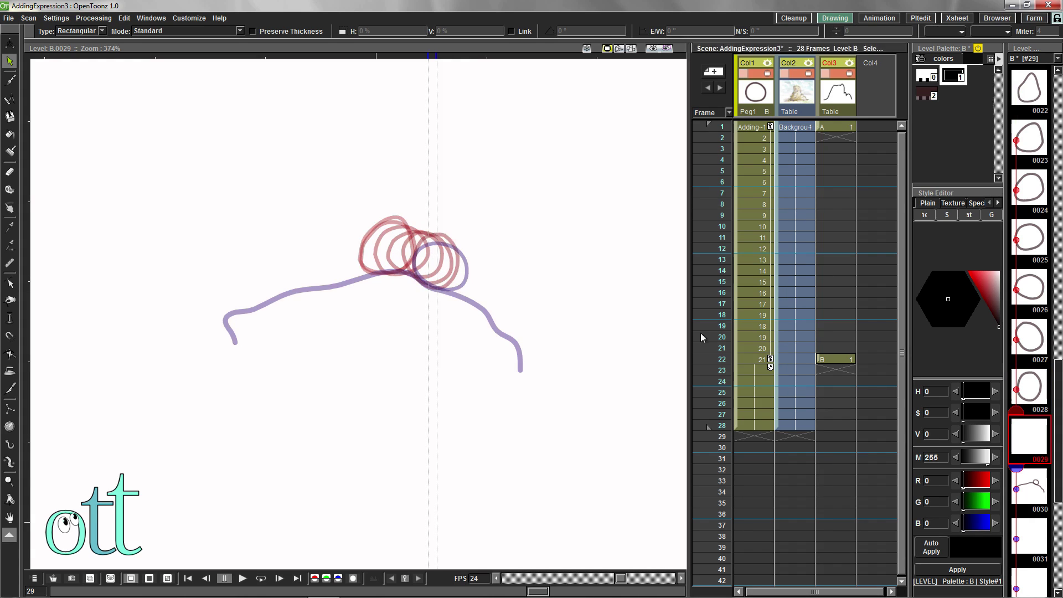
pyautogui.click(448, 242)
pyautogui.moveTo(462, 228); pyautogui.dragTo(441, 240)
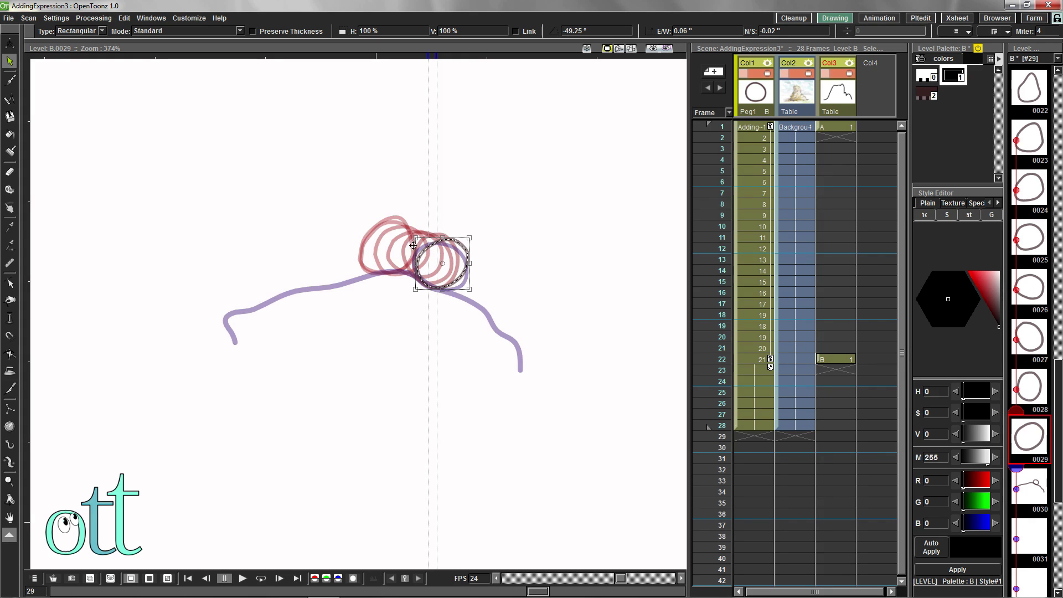
# Round the ball in 0029 by adjusting its top, front and lower curve points with the Control Point Editor, using the guide circle as reference
pyautogui.click(9, 370)
pyautogui.scroll(5, 426, 263)
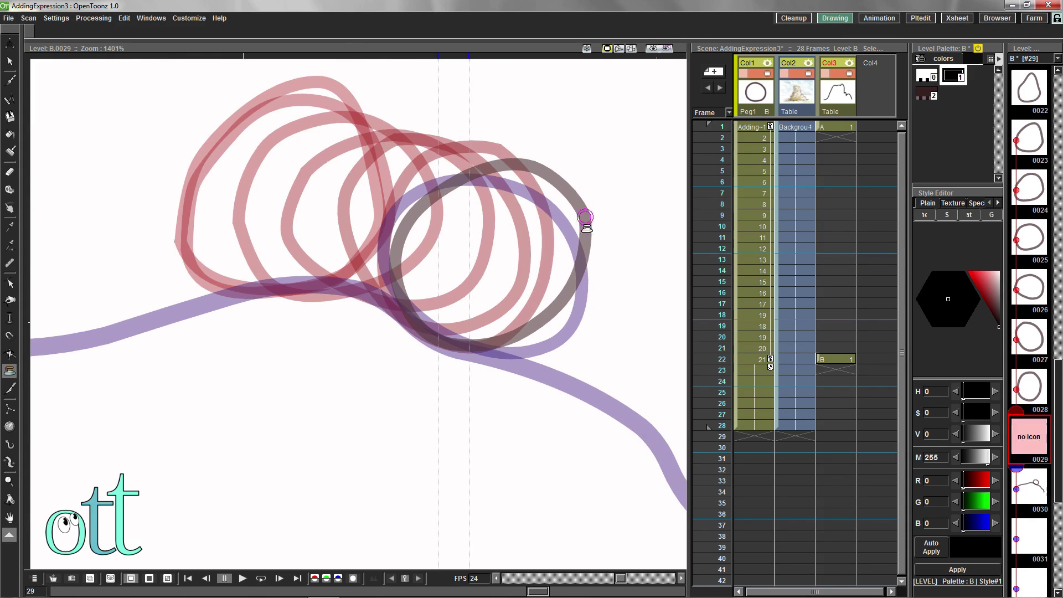
pyautogui.click(10, 283)
pyautogui.click(590, 242)
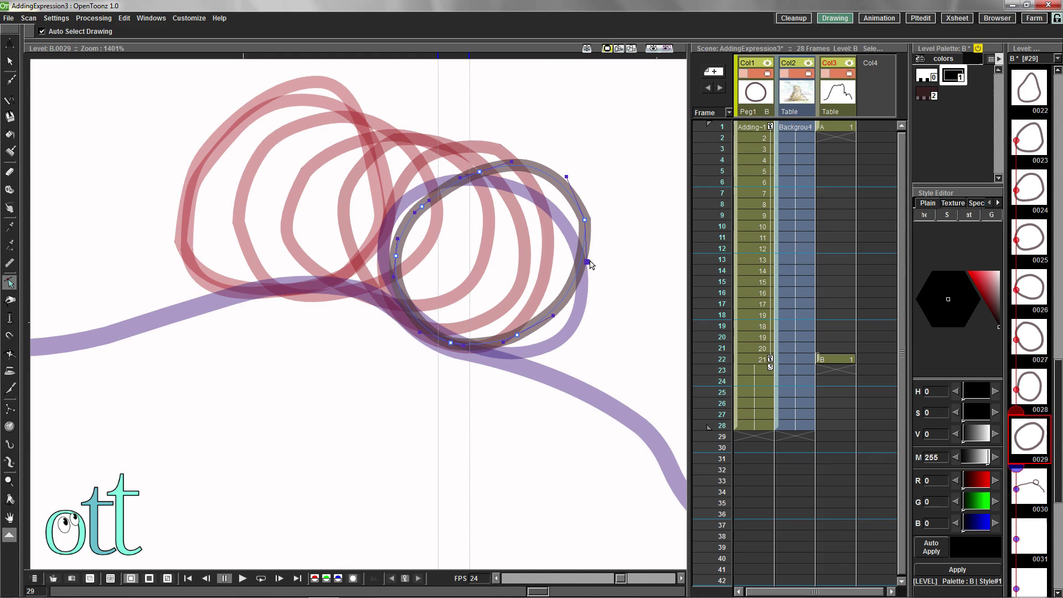
pyautogui.click(570, 185)
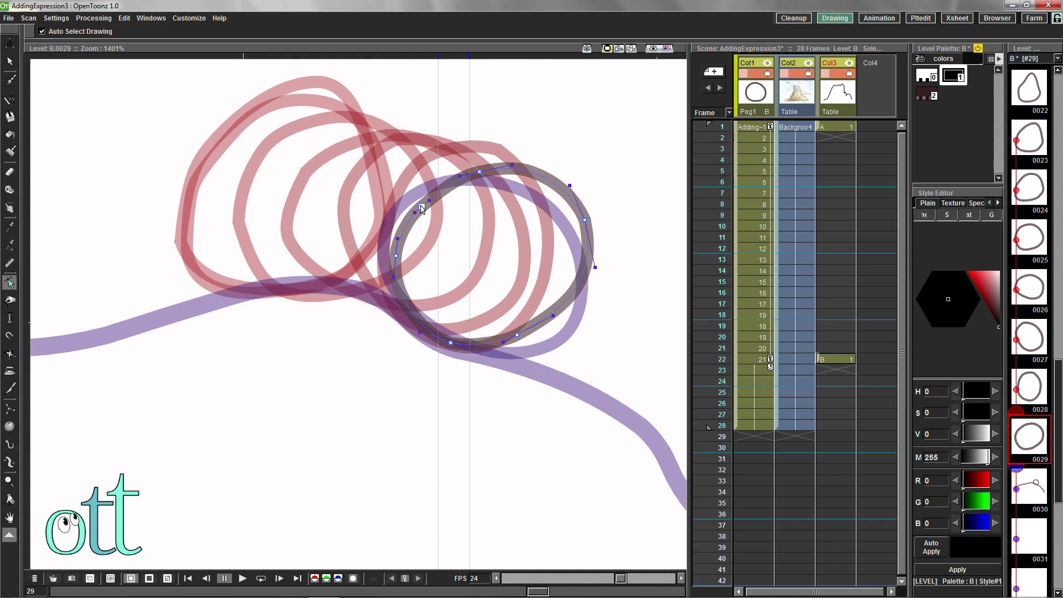
pyautogui.moveTo(423, 207); pyautogui.dragTo(437, 187)
pyautogui.moveTo(517, 335); pyautogui.dragTo(519, 338)
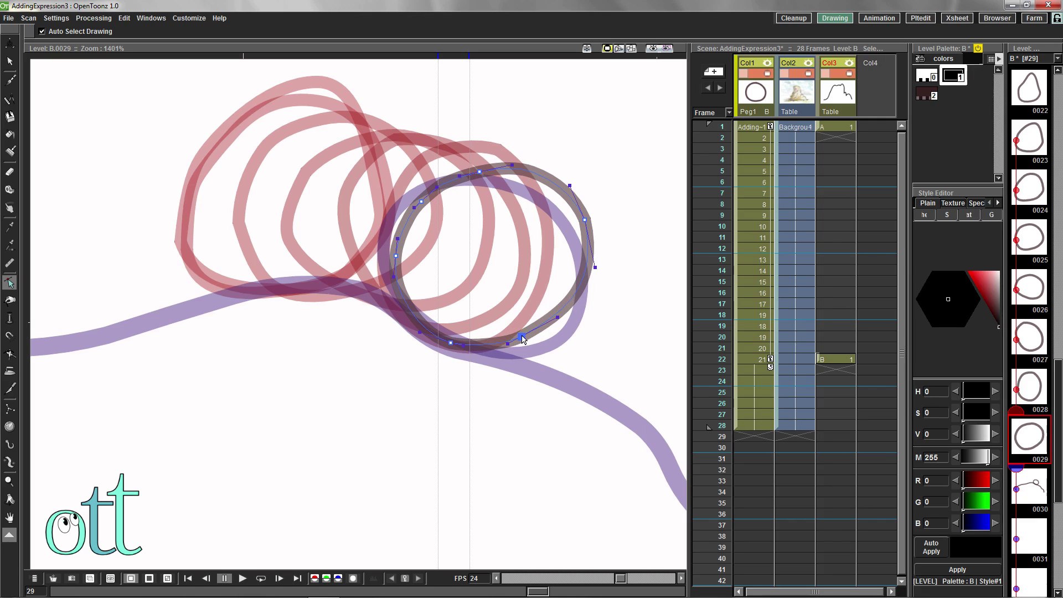
pyautogui.moveTo(585, 220); pyautogui.dragTo(583, 227)
pyautogui.click(511, 165)
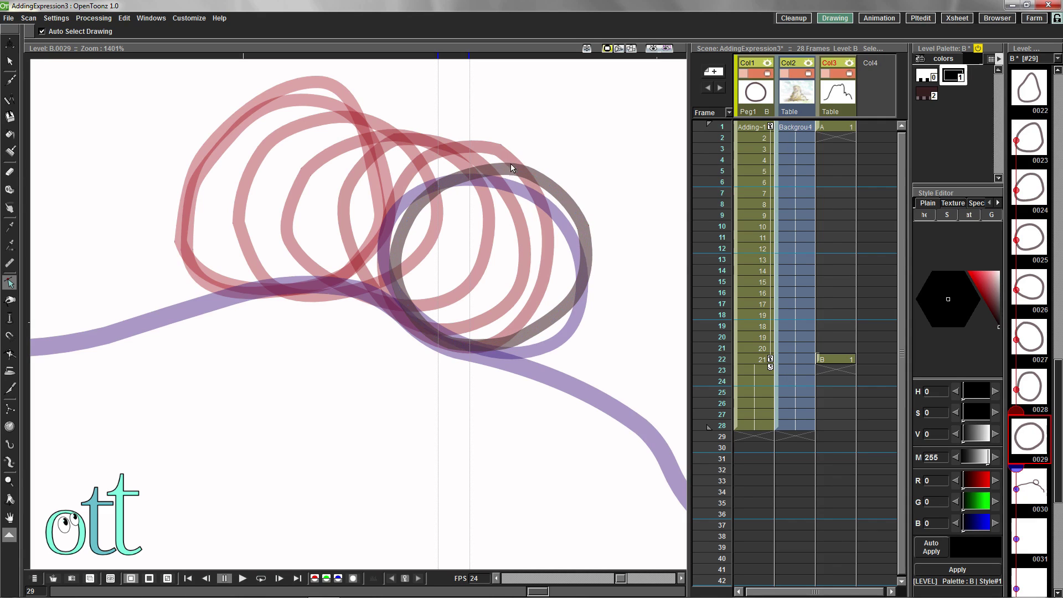
pyautogui.moveTo(511, 164); pyautogui.dragTo(512, 167)
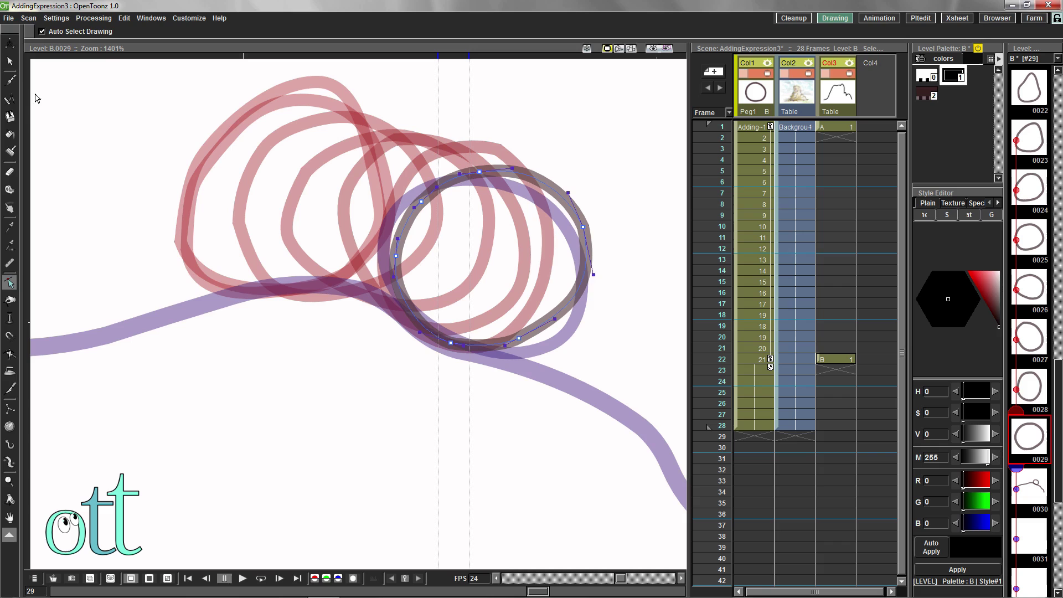
# Move the ball in 0029 by -0.02 in E/W toward the guide ball and adjust its lower front curve
pyautogui.press('s')
pyautogui.click(392, 224)
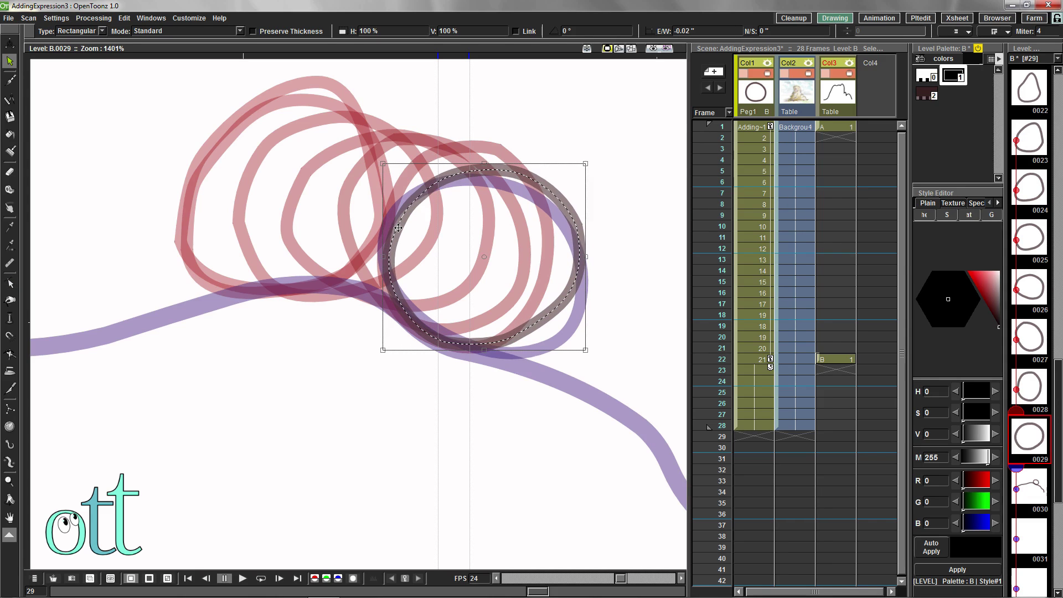
pyautogui.click(10, 282)
pyautogui.click(548, 319)
pyautogui.moveTo(548, 319); pyautogui.dragTo(542, 329)
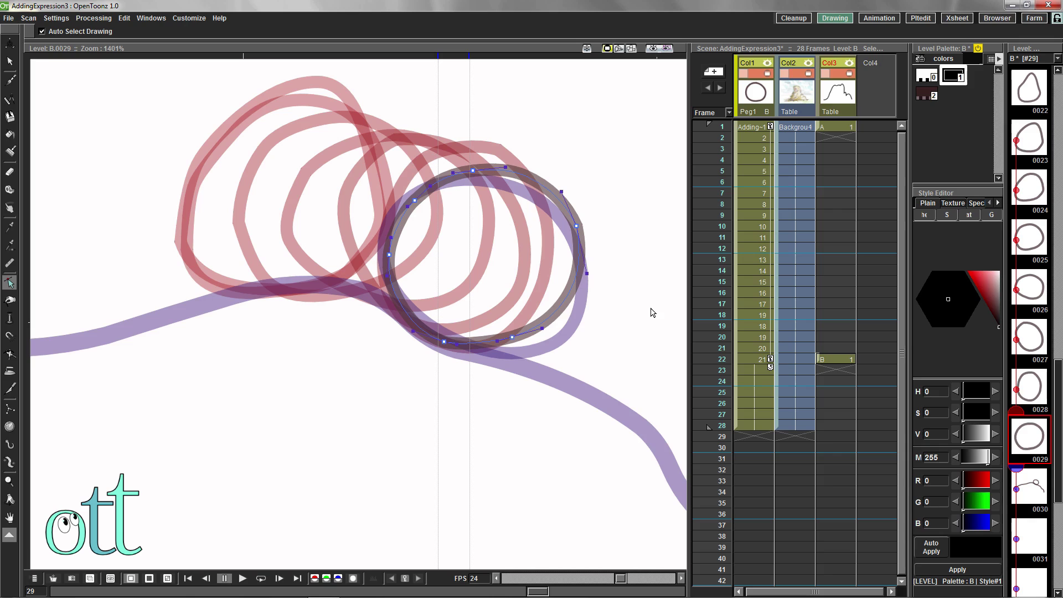
# Deactivate the onion skin so that only the ball in drawing 0029 is displayed
pyautogui.rightClick(461, 125)
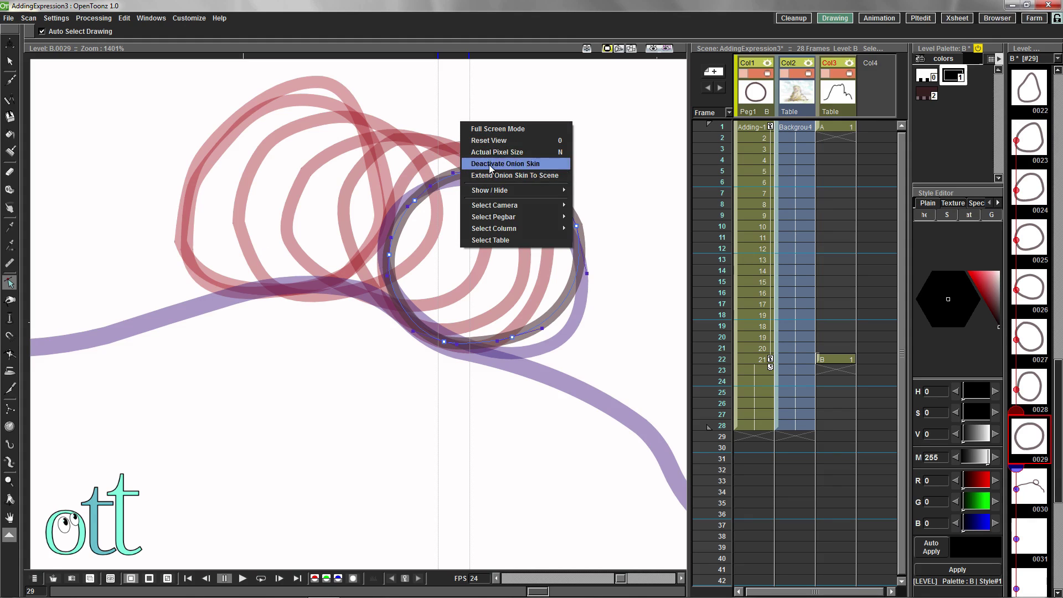
pyautogui.click(490, 161)
pyautogui.scroll(-3, 491, 222)
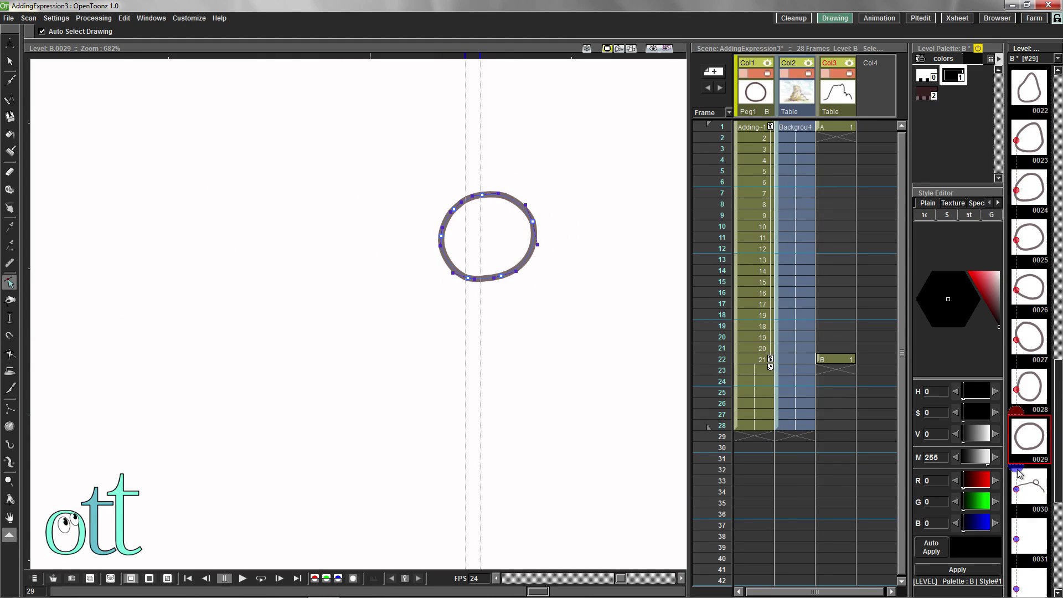